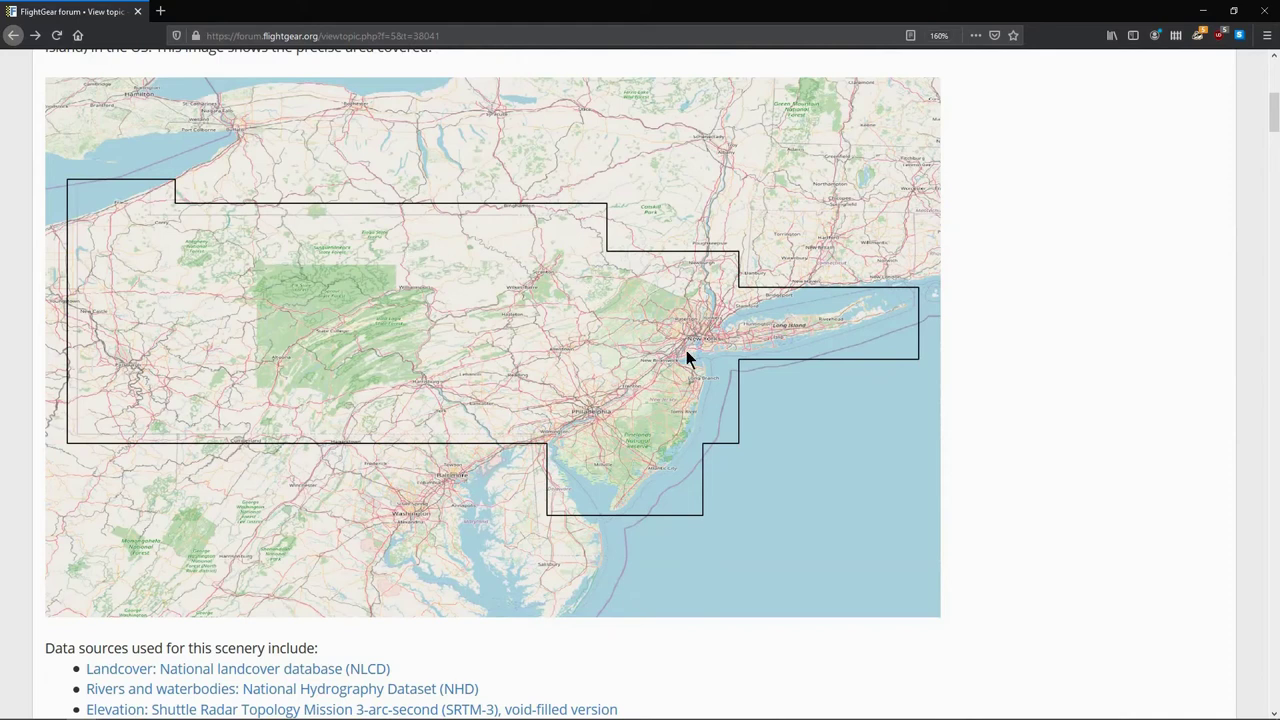
Open the linked GitHub repository FGScenery-PA_NJ_NYC from the forum post's install instructions in a new tab and go to its Releases
{"action": "scroll", "coordinate": [536, 447], "scroll_direction": "down", "scroll_amount": 5}
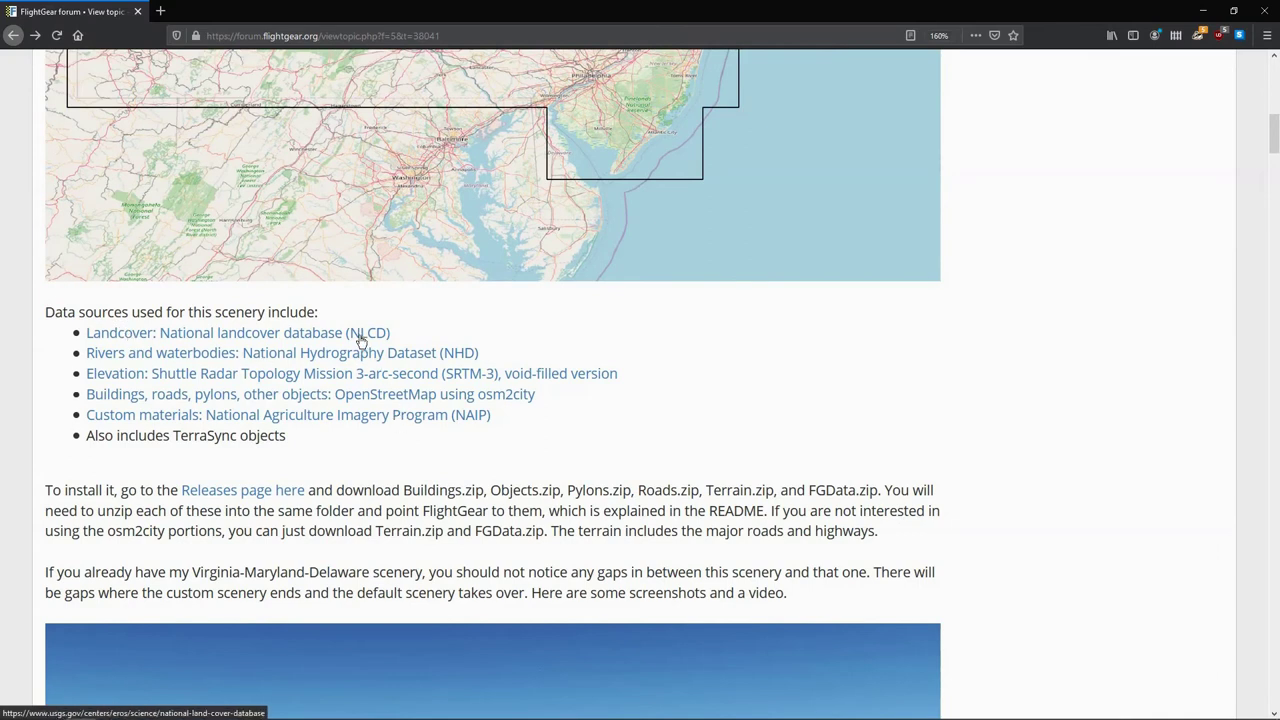
{"action": "scroll", "coordinate": [346, 450], "scroll_direction": "down", "scroll_amount": 1}
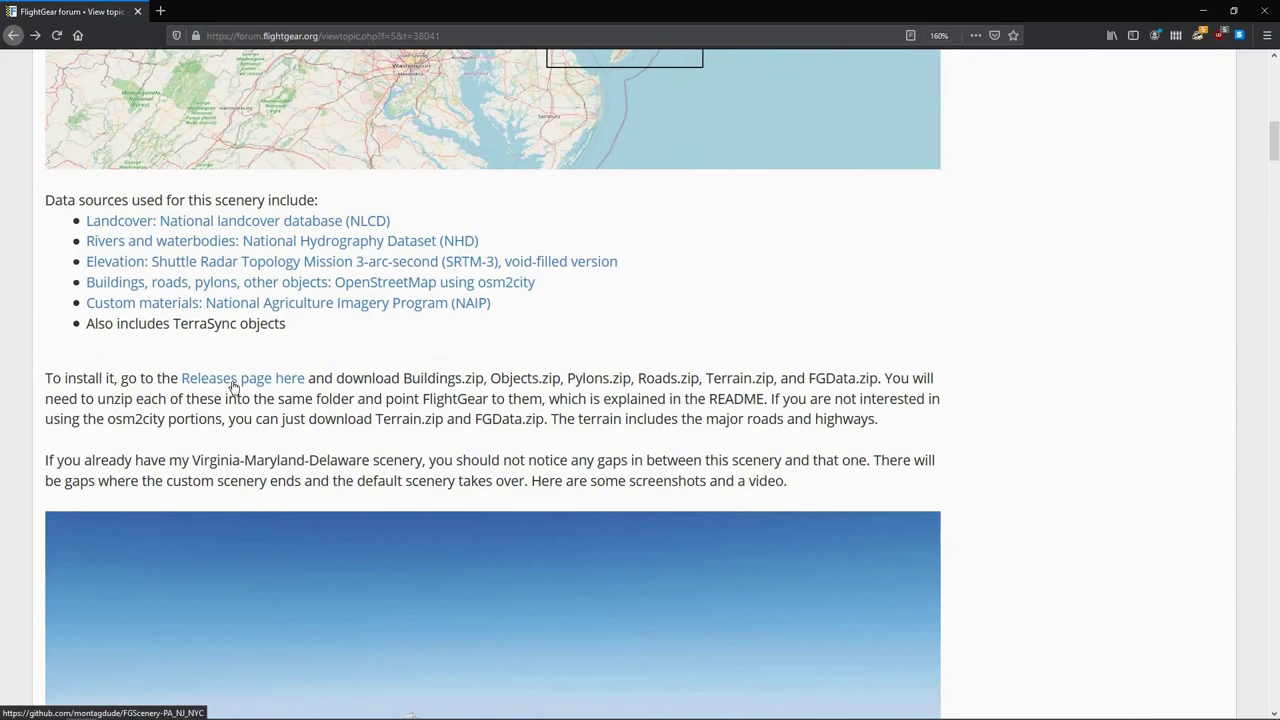
{"action": "middle_click", "coordinate": [233, 385]}
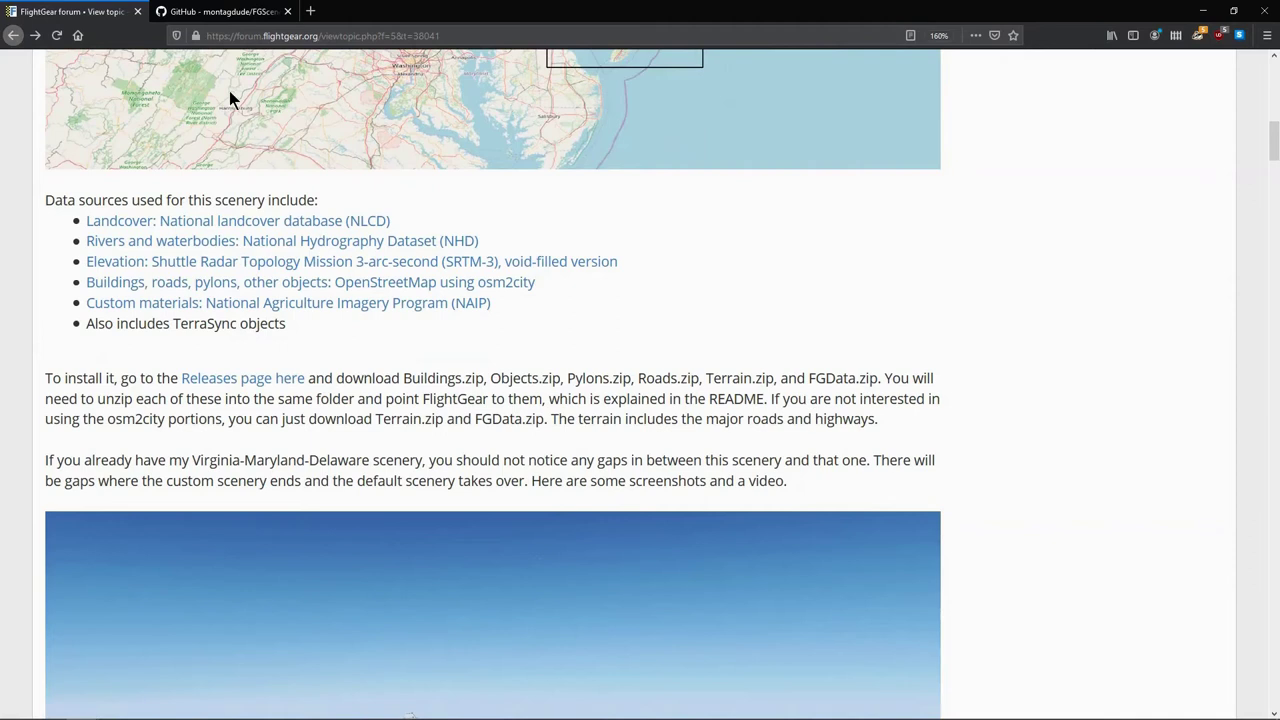
{"action": "left_click", "coordinate": [203, 13]}
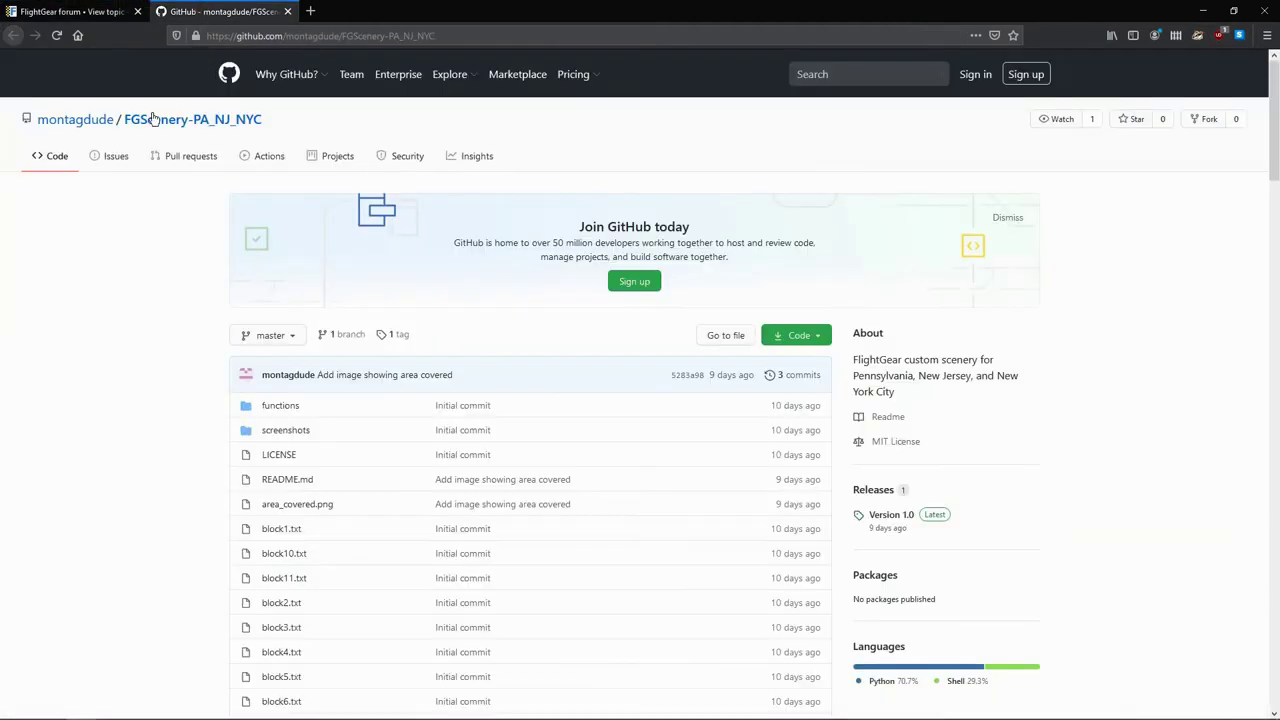
{"action": "scroll", "coordinate": [130, 222], "scroll_direction": "down", "scroll_amount": 3}
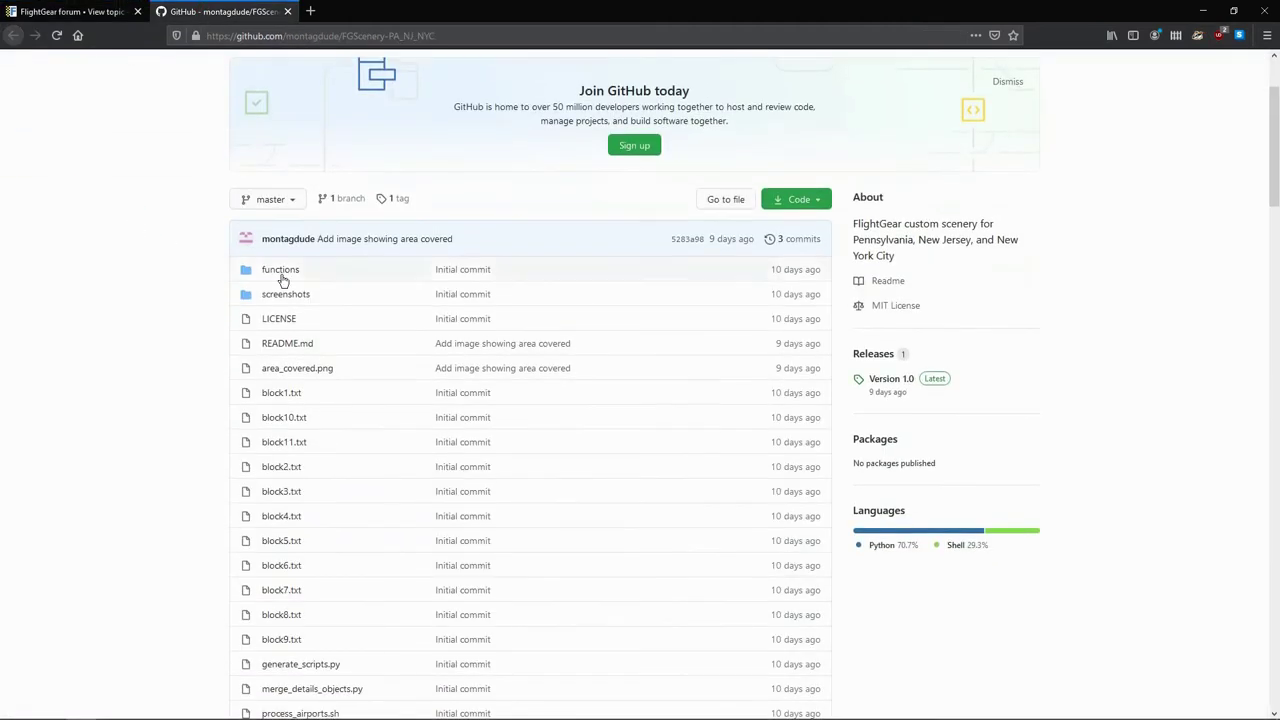
{"action": "left_click", "coordinate": [879, 357]}
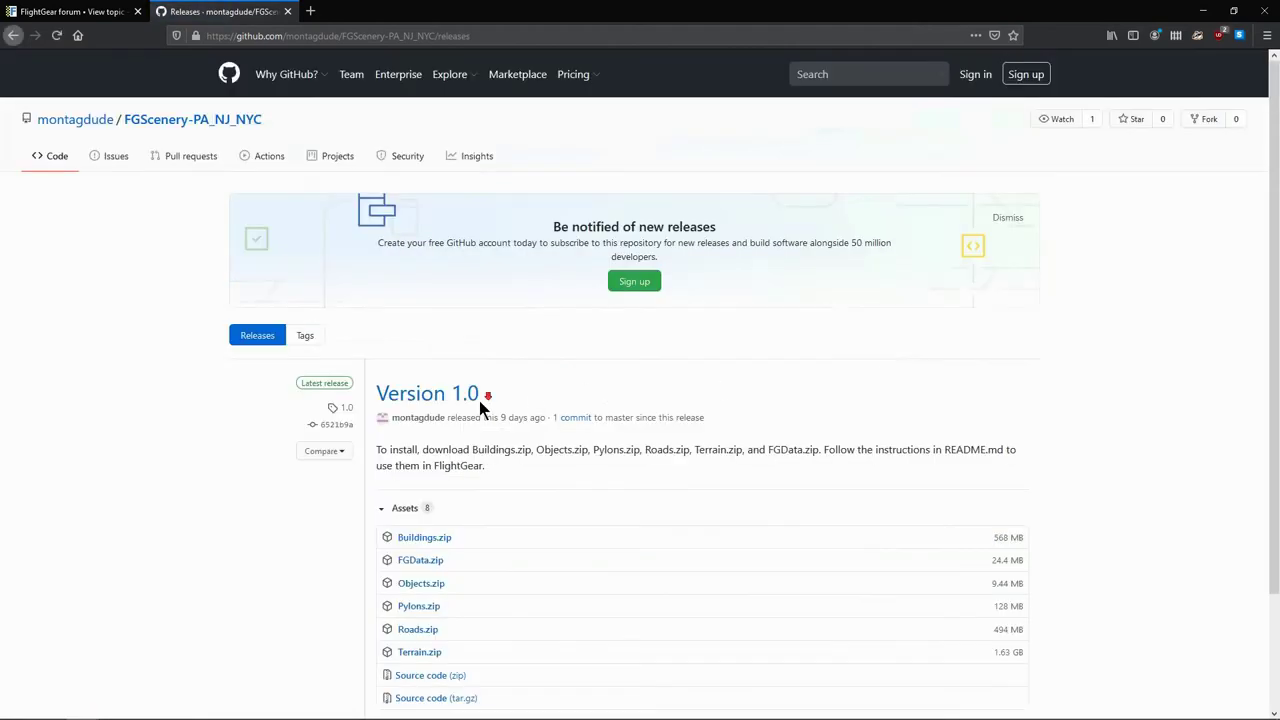
Start downloading Buildings.zip from the Version 1.0 assets and choose FlightGear's Custom Scenery folder in Documents as the destination
{"action": "scroll", "coordinate": [470, 405], "scroll_direction": "down", "scroll_amount": 3}
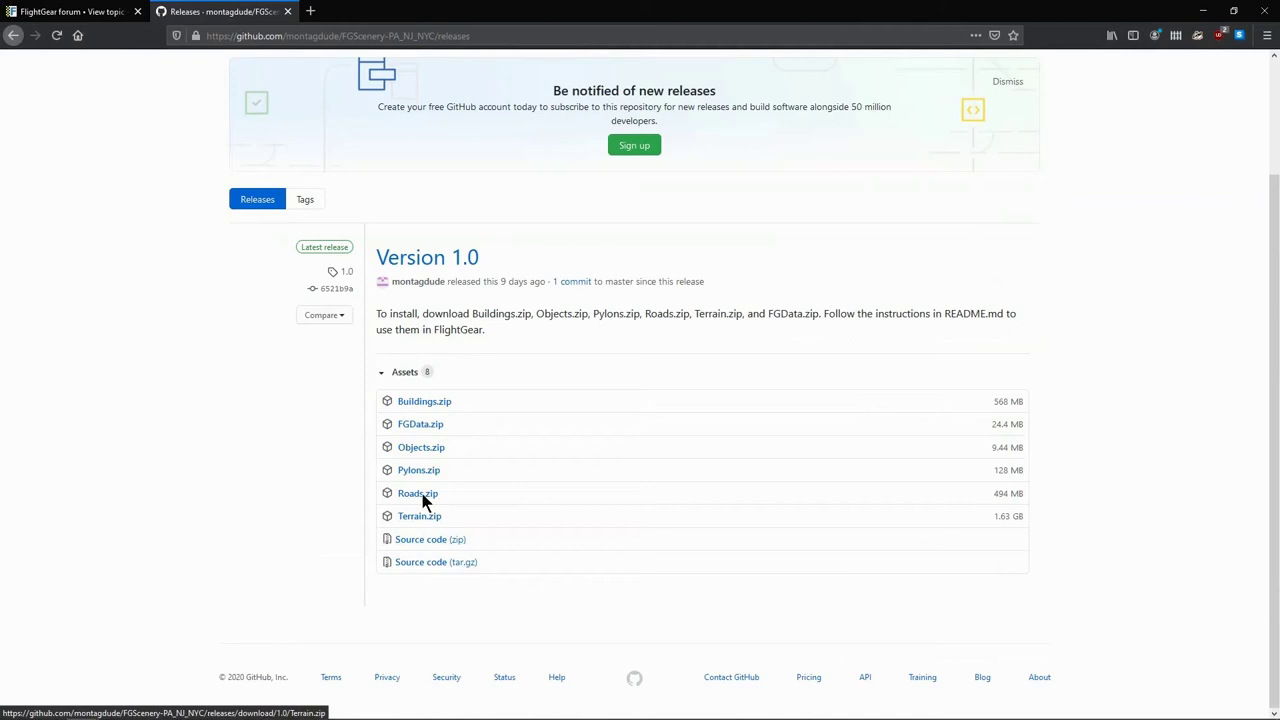
{"action": "left_click", "coordinate": [429, 405]}
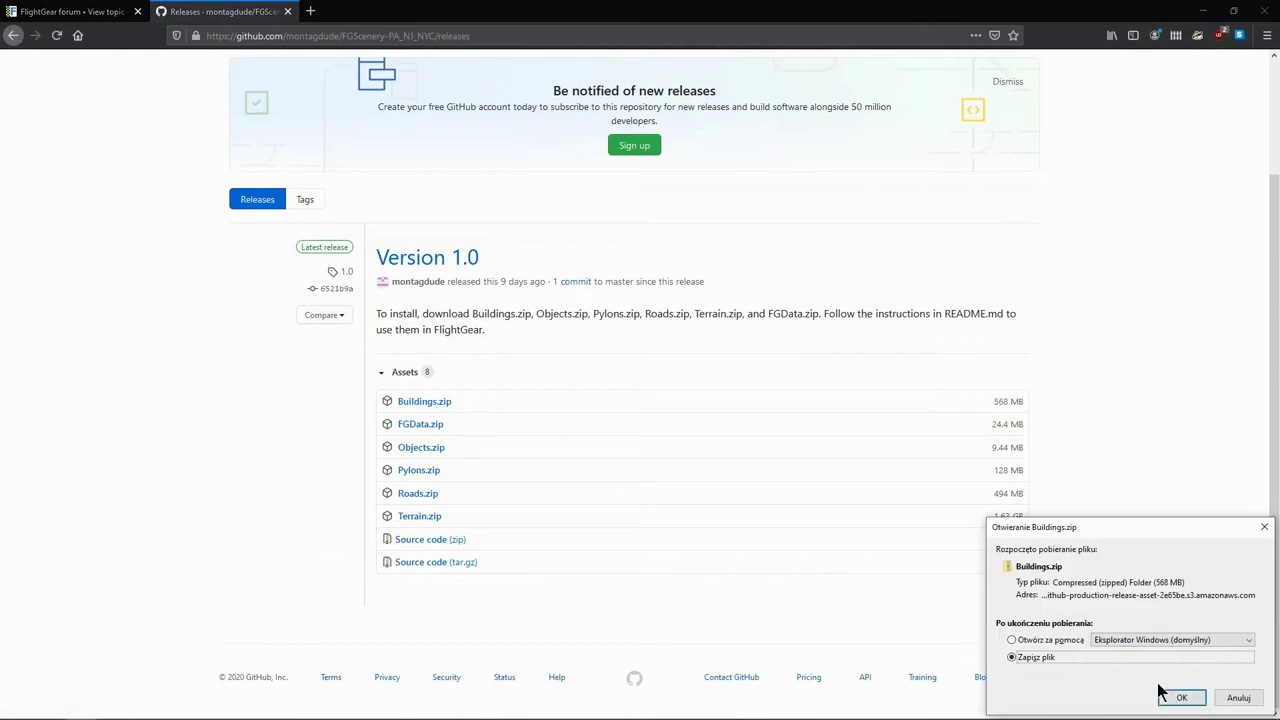
{"action": "left_click", "coordinate": [1180, 698]}
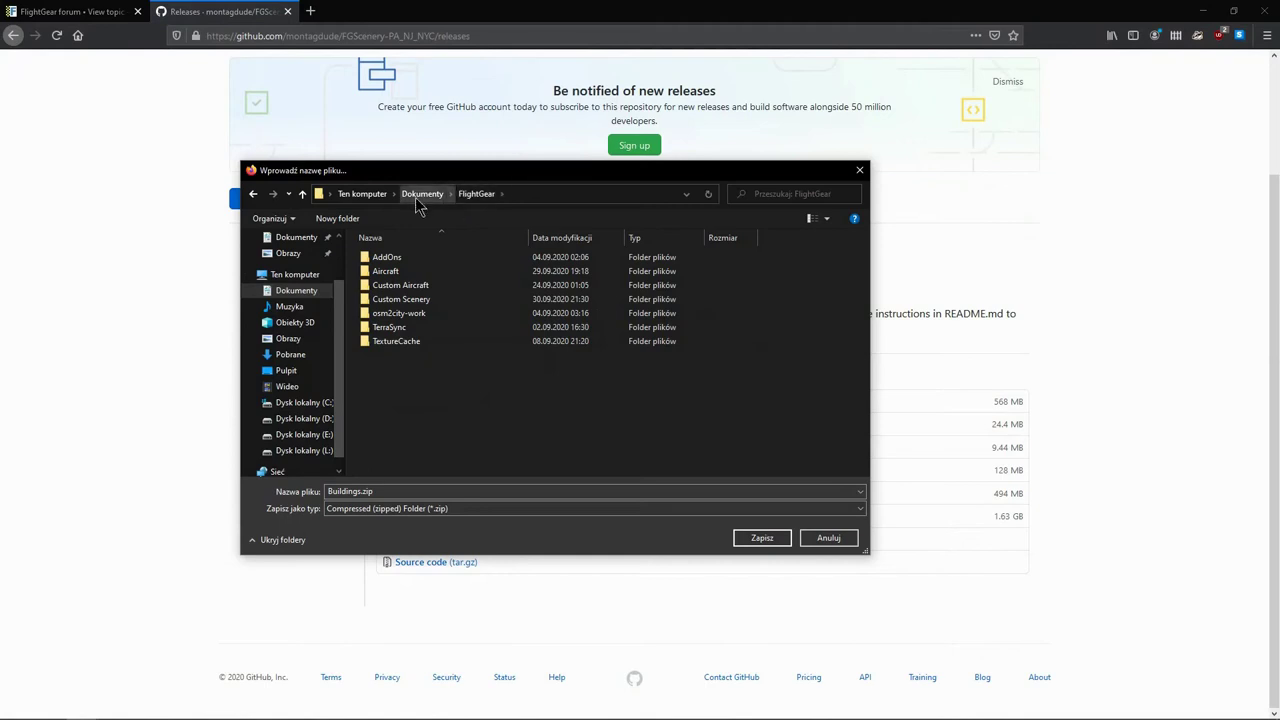
{"action": "left_click", "coordinate": [400, 302]}
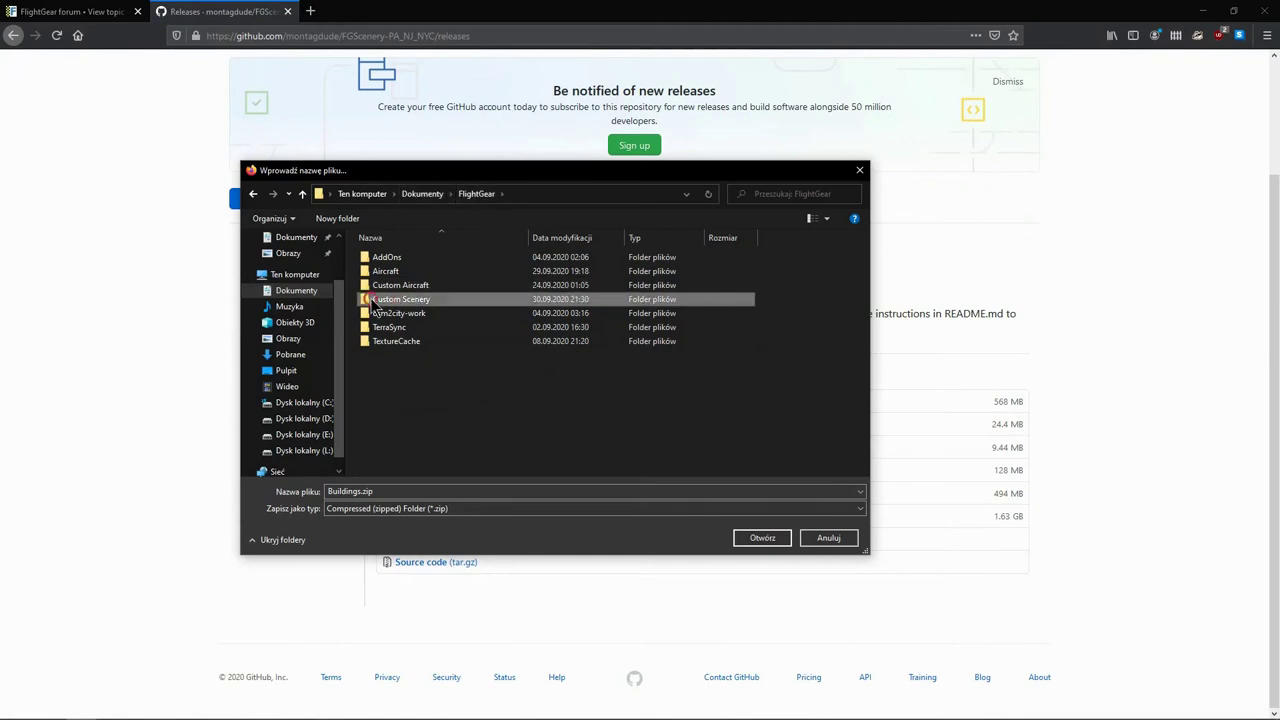
{"action": "double_click", "coordinate": [376, 300]}
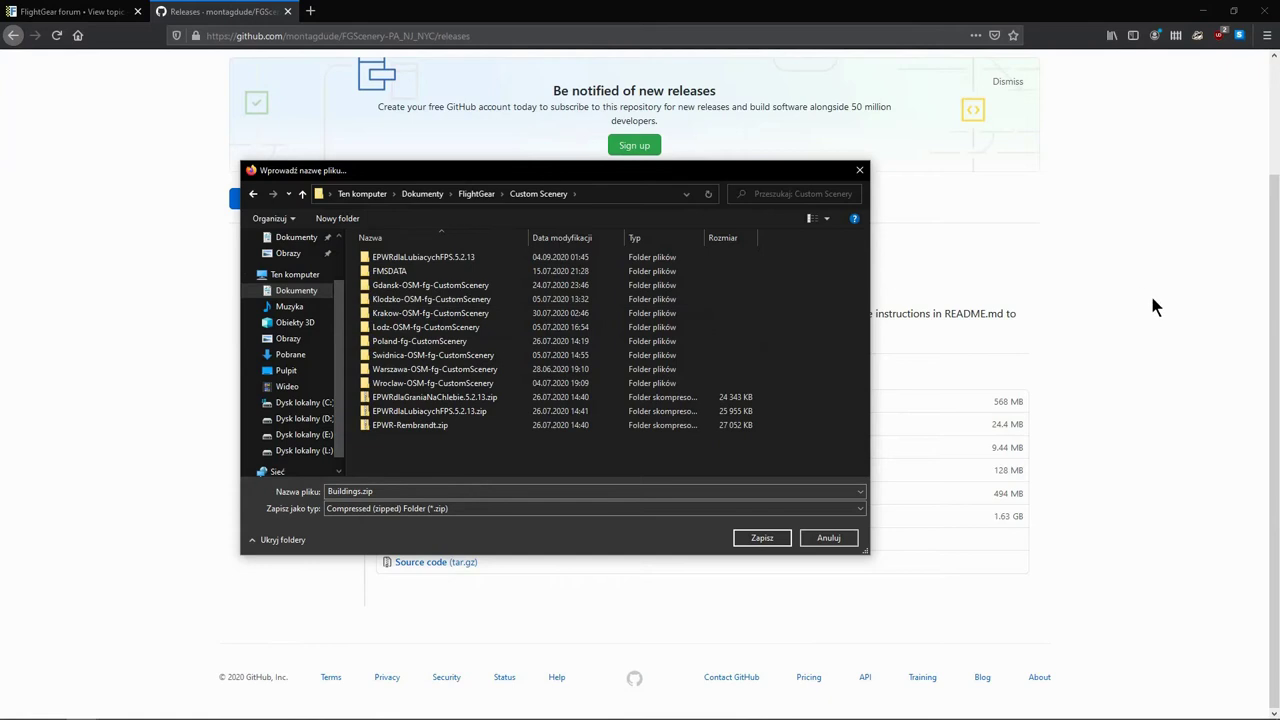
Create a folder named PA_NJ_NYC inside Custom Scenery and save Buildings.zip in it
{"action": "scroll", "coordinate": [1153, 300], "scroll_direction": "up", "scroll_amount": 3}
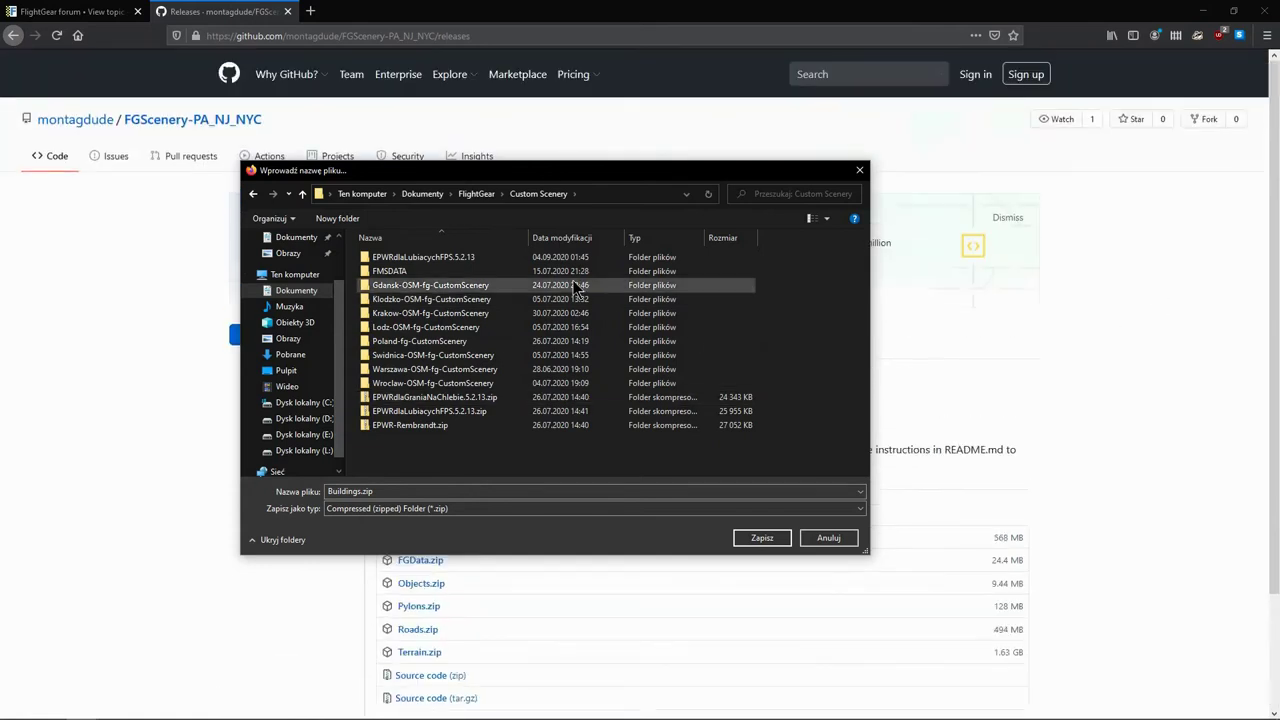
{"action": "right_click", "coordinate": [560, 465]}
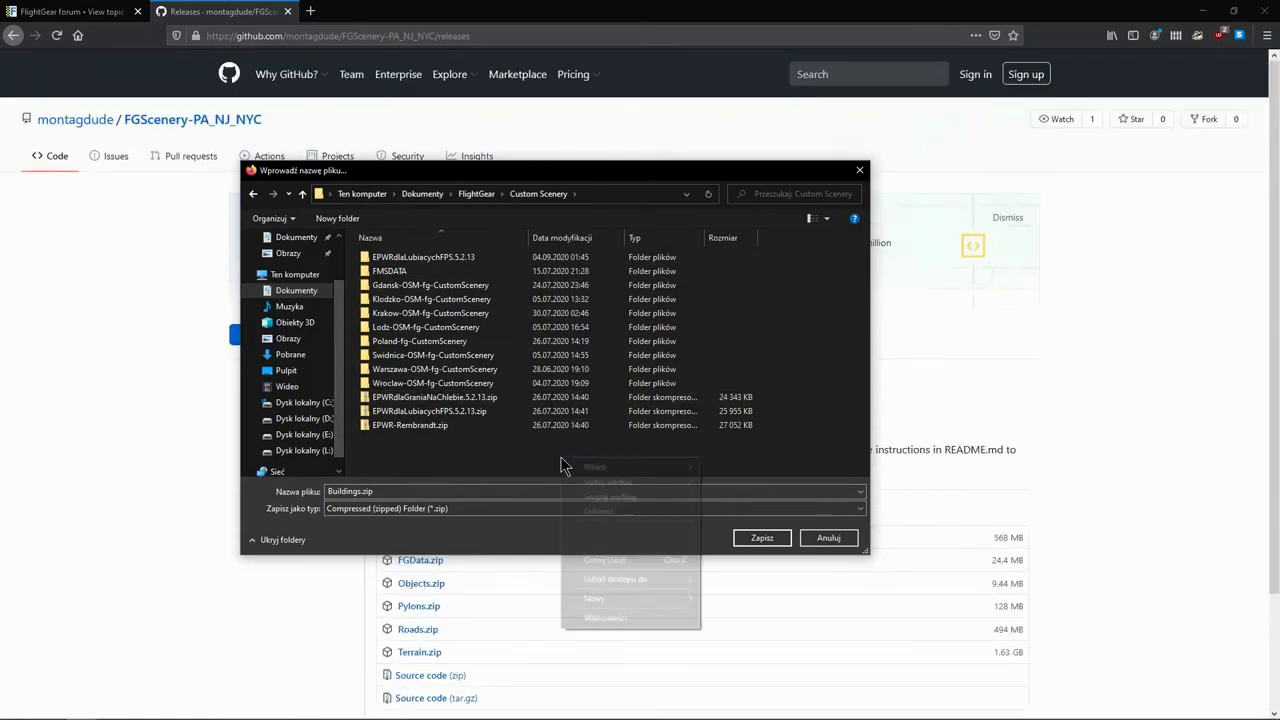
{"action": "mouse_move", "coordinate": [680, 598]}
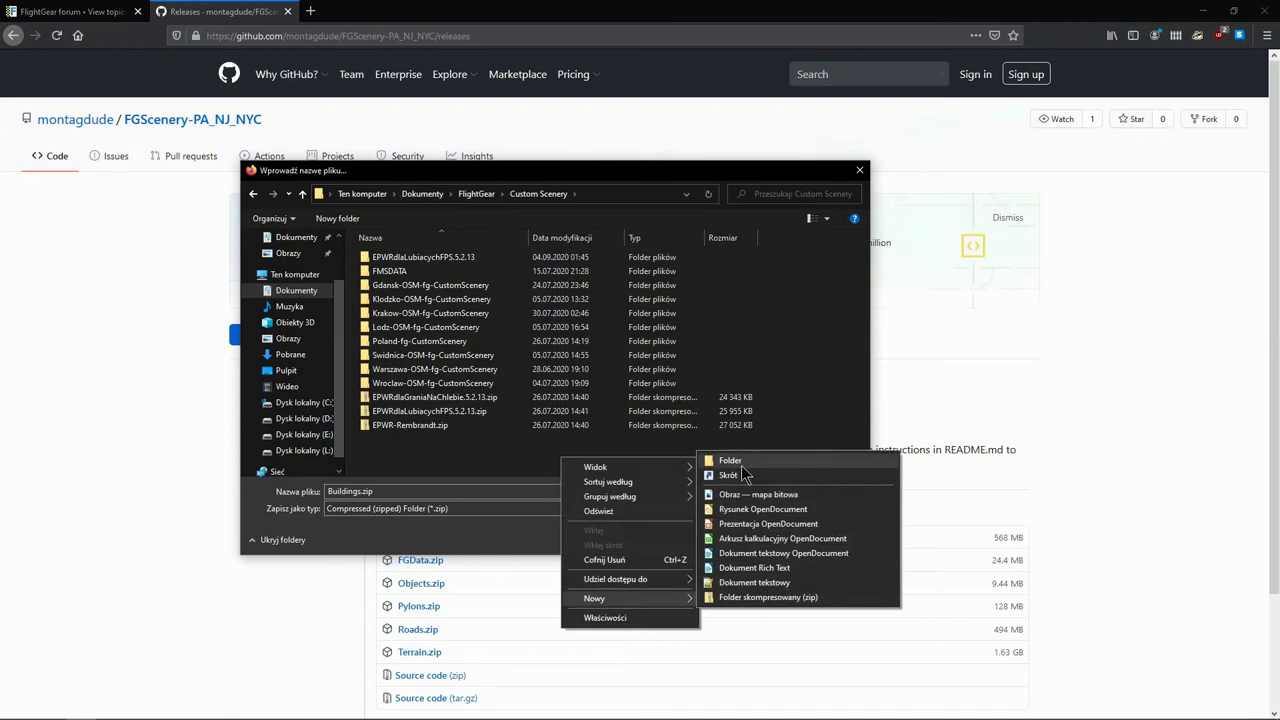
{"action": "left_click", "coordinate": [732, 461]}
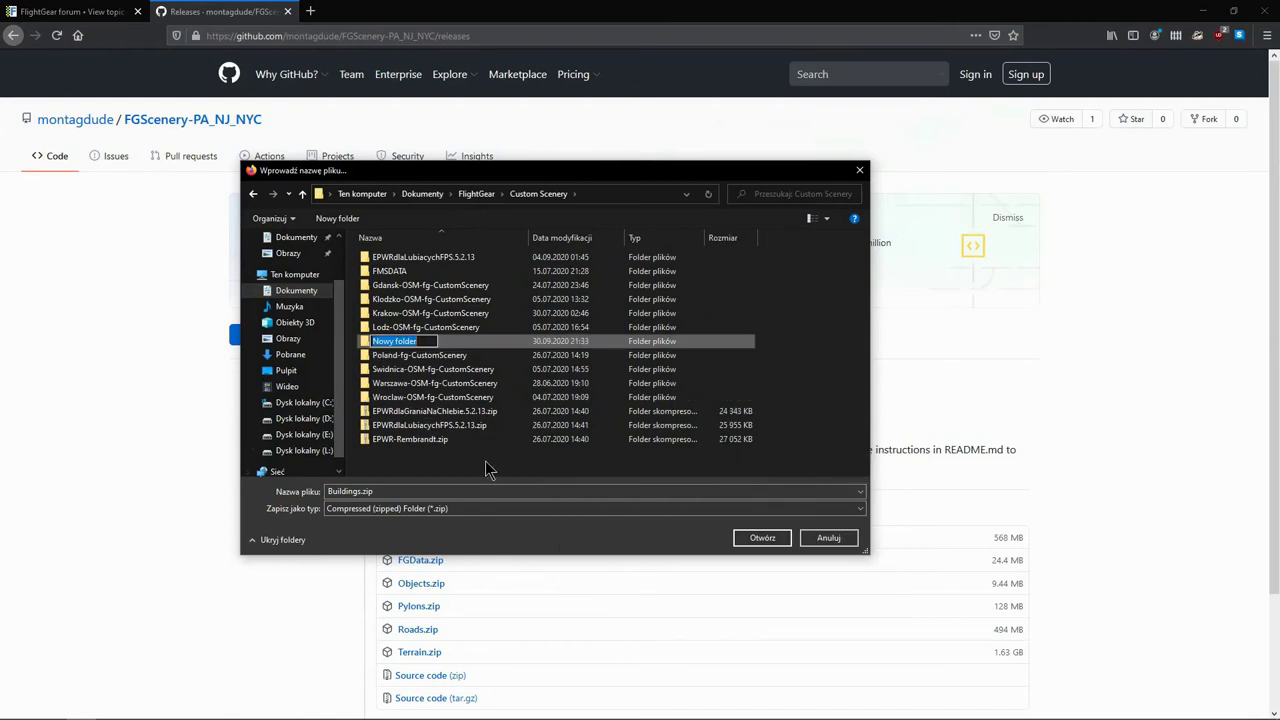
{"action": "type", "text": "PA_NJ_NYC"}
{"action": "key", "text": "Return"}
{"action": "key", "text": "Return"}
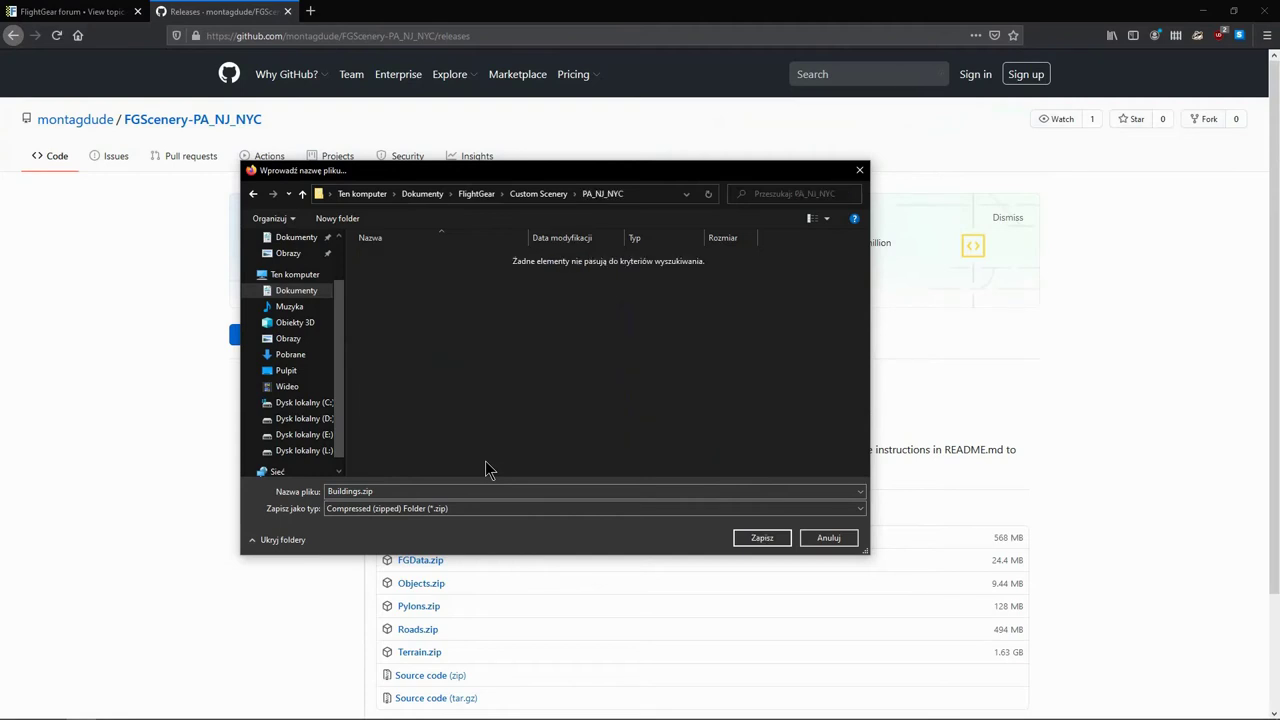
{"action": "left_click", "coordinate": [766, 538]}
Download the remaining archives FGData.zip, Objects.zip, Pylons.zip, Roads.zip and Terrain.zip into the PA_NJ_NYC folder
{"action": "scroll", "coordinate": [690, 530], "scroll_direction": "down", "scroll_amount": 3}
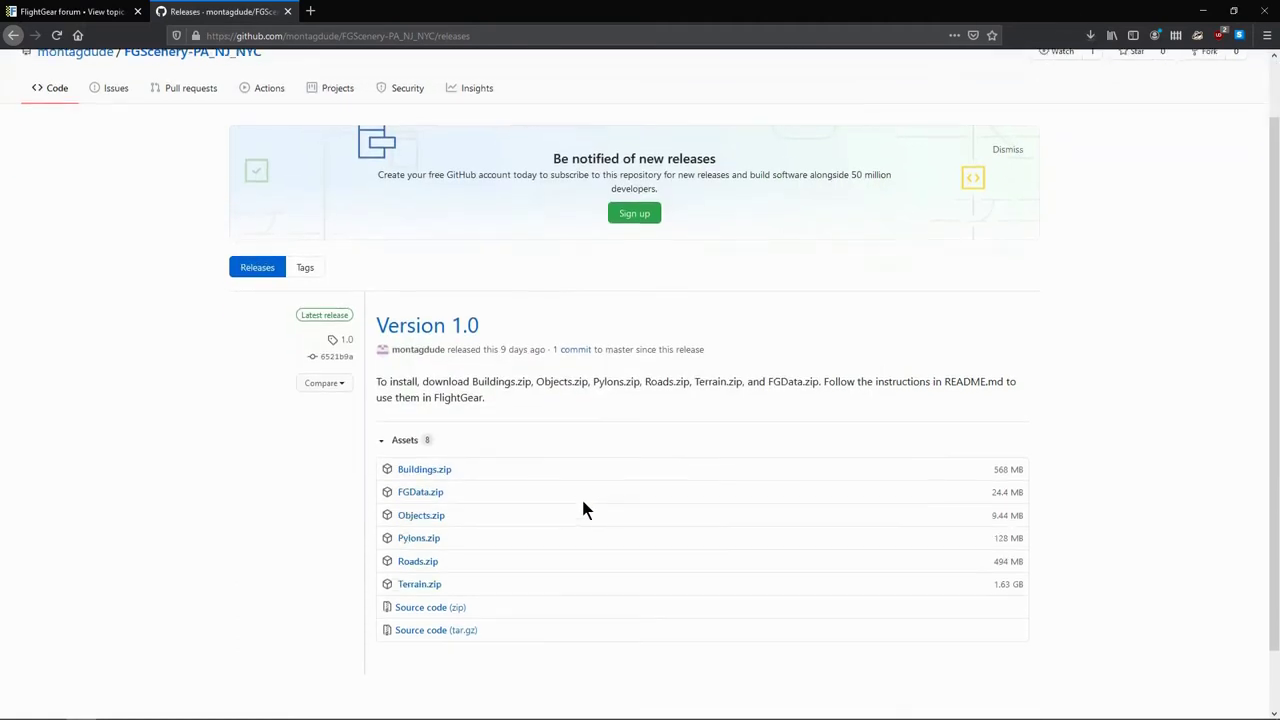
{"action": "left_click", "coordinate": [421, 447]}
{"action": "left_click", "coordinate": [752, 541]}
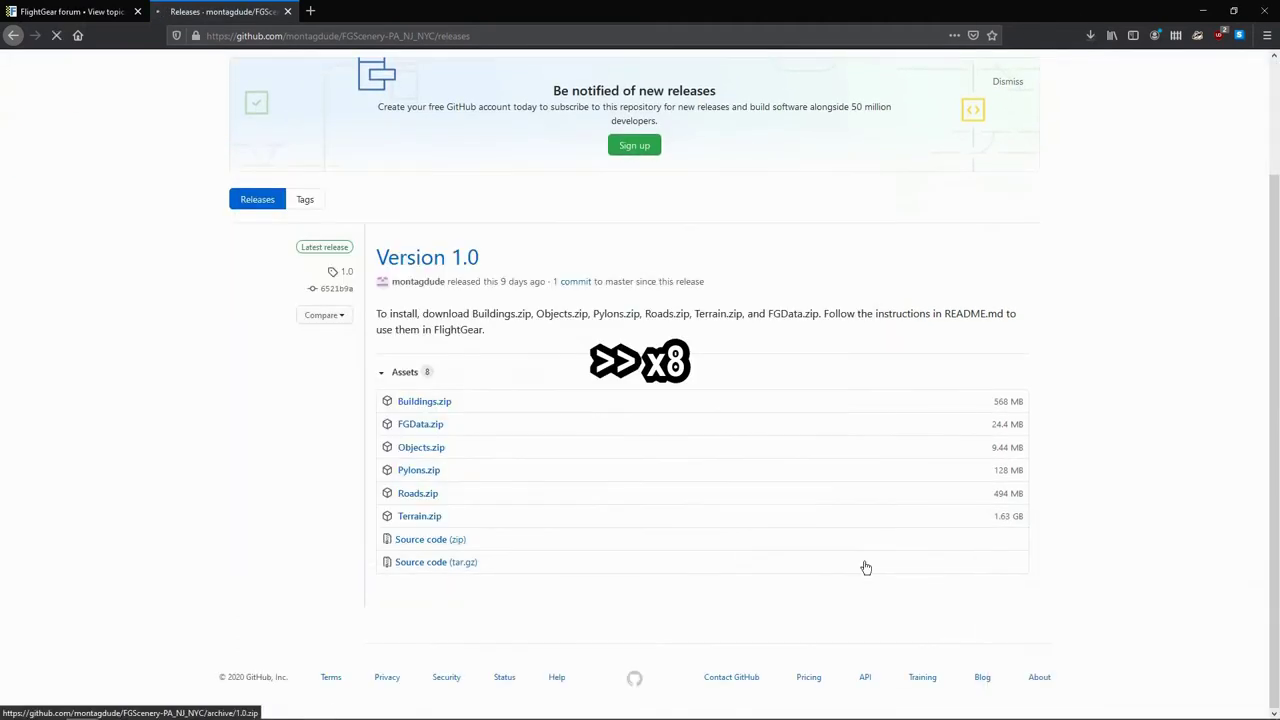
{"action": "left_click", "coordinate": [410, 520]}
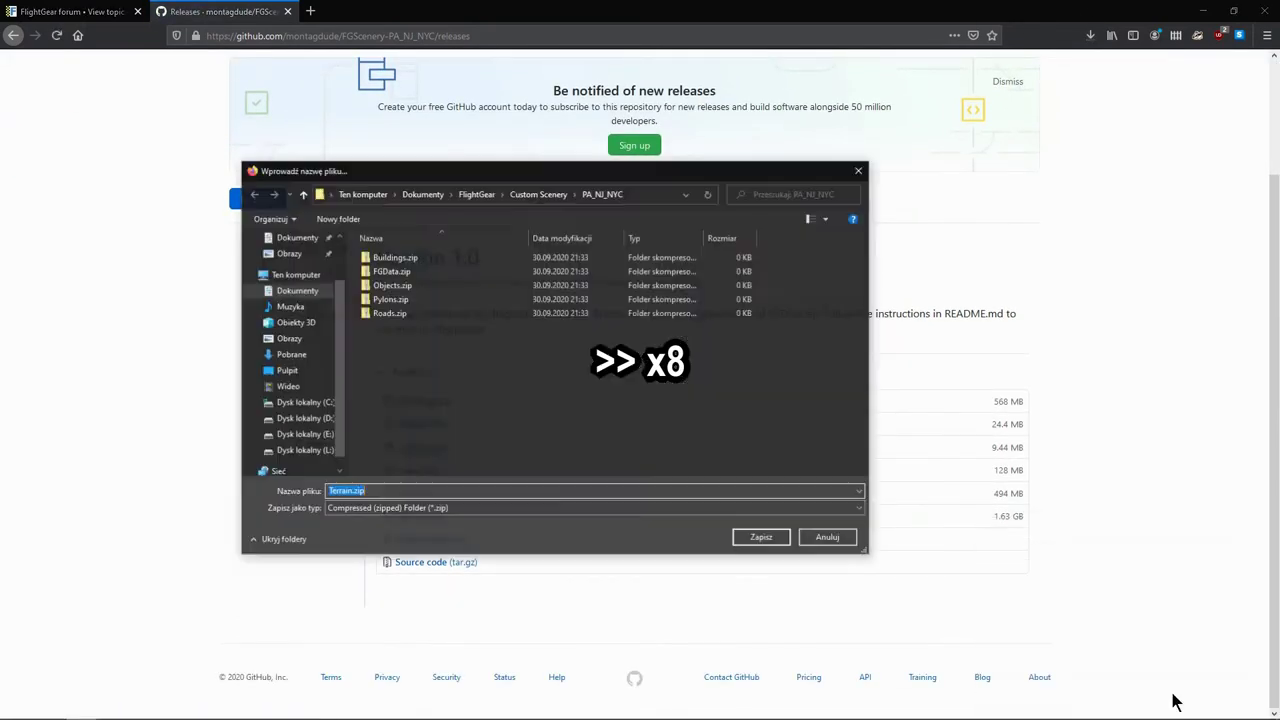
{"action": "left_click", "coordinate": [760, 534]}
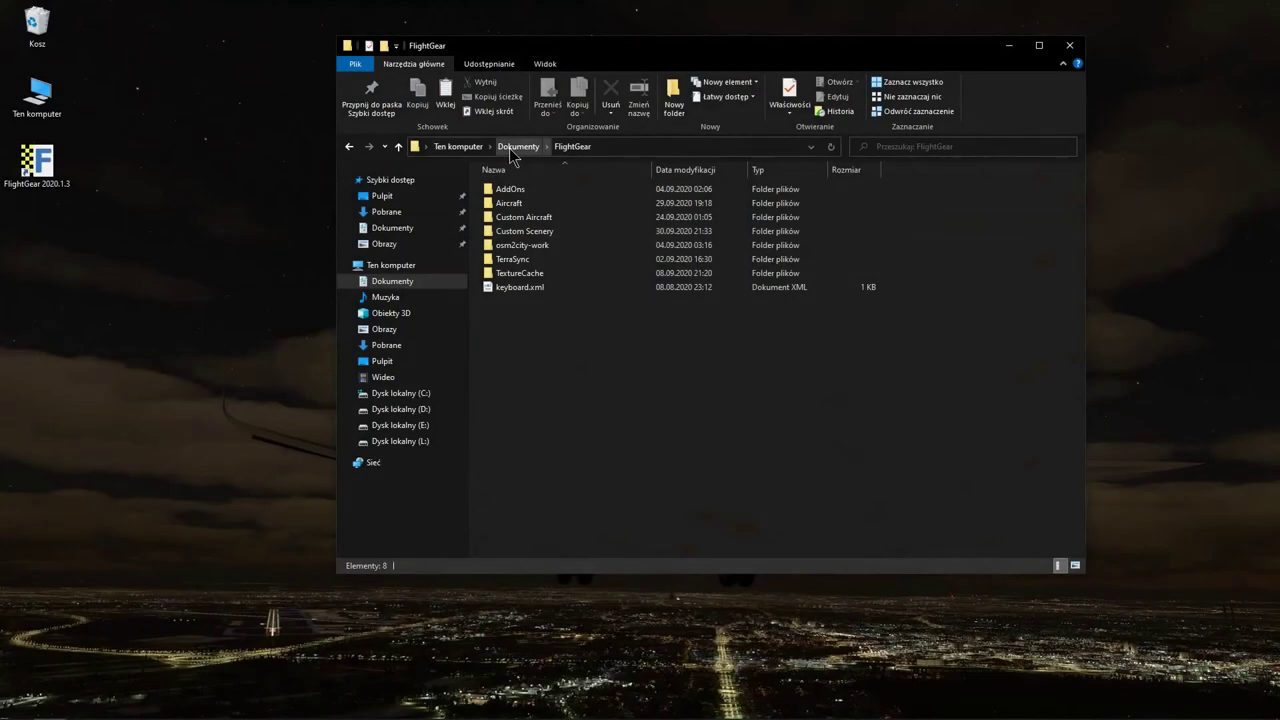
In File Explorer, go to Custom Scenery's PA_NJ_NYC folder and extract all six zip archives in place with 7-Zip
{"action": "double_click", "coordinate": [514, 232]}
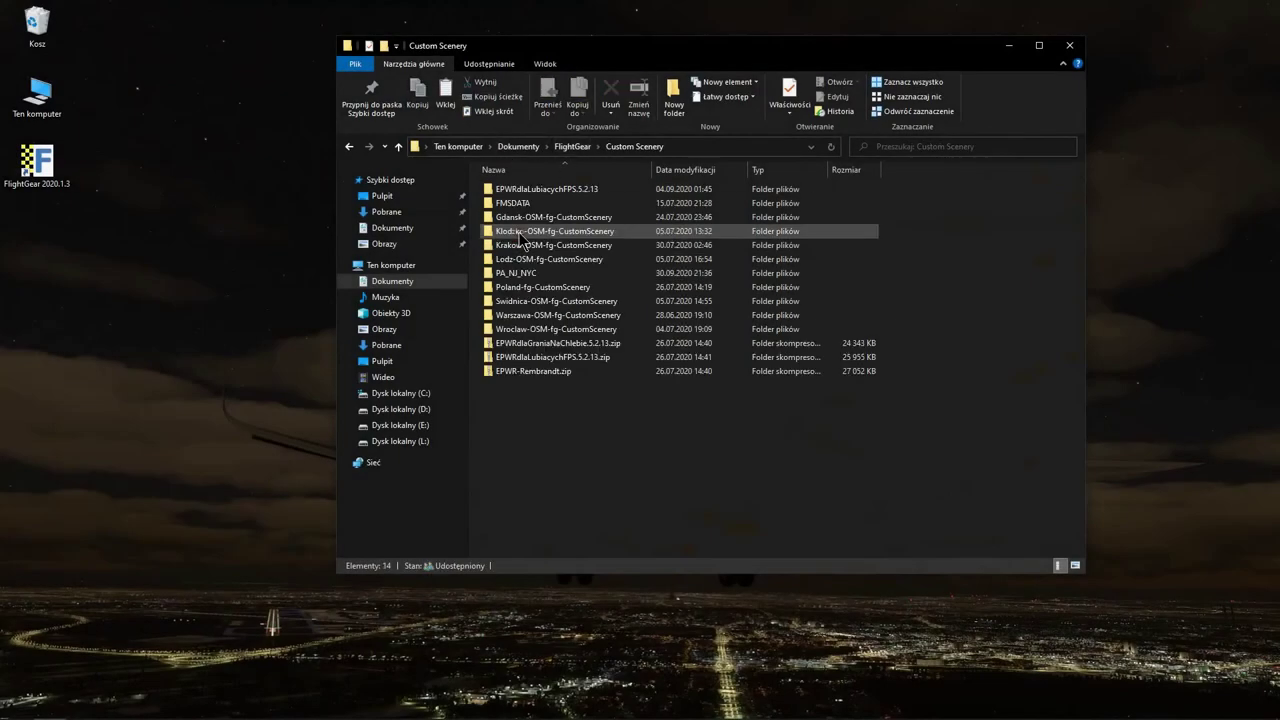
{"action": "double_click", "coordinate": [507, 273]}
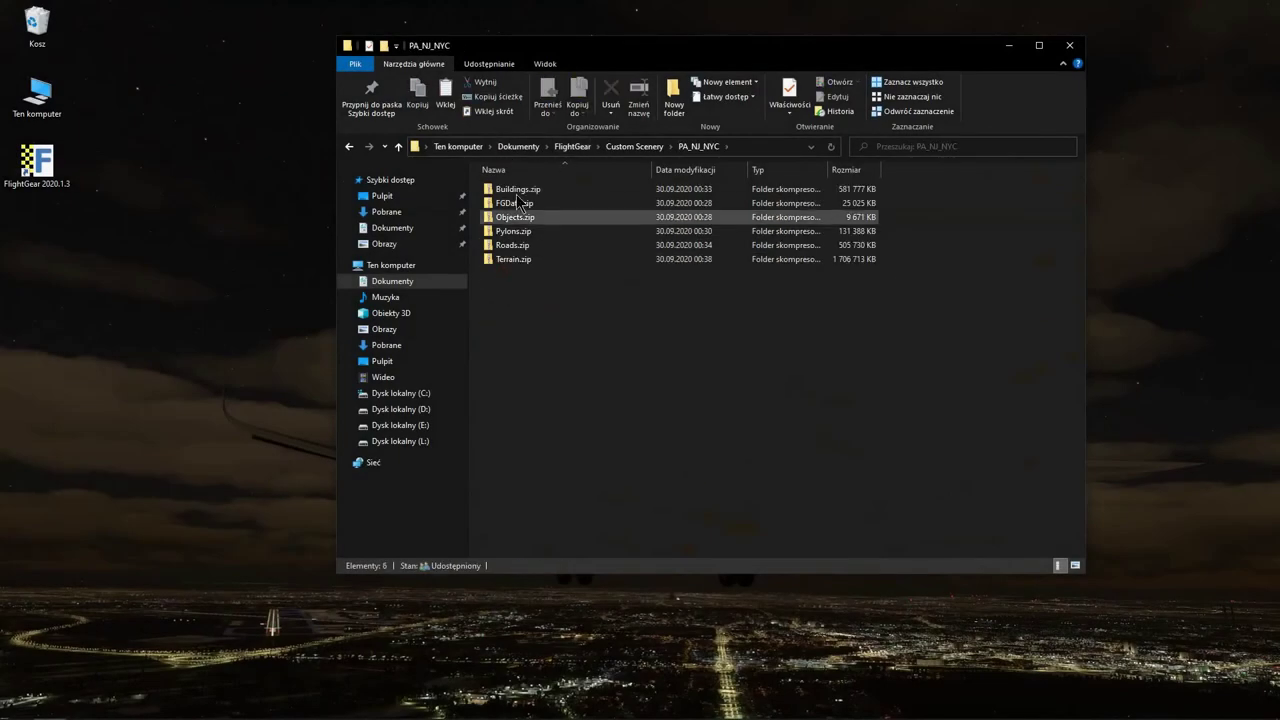
{"action": "left_click_drag", "start_coordinate": [537, 307], "coordinate": [503, 193]}
{"action": "right_click", "coordinate": [503, 189]}
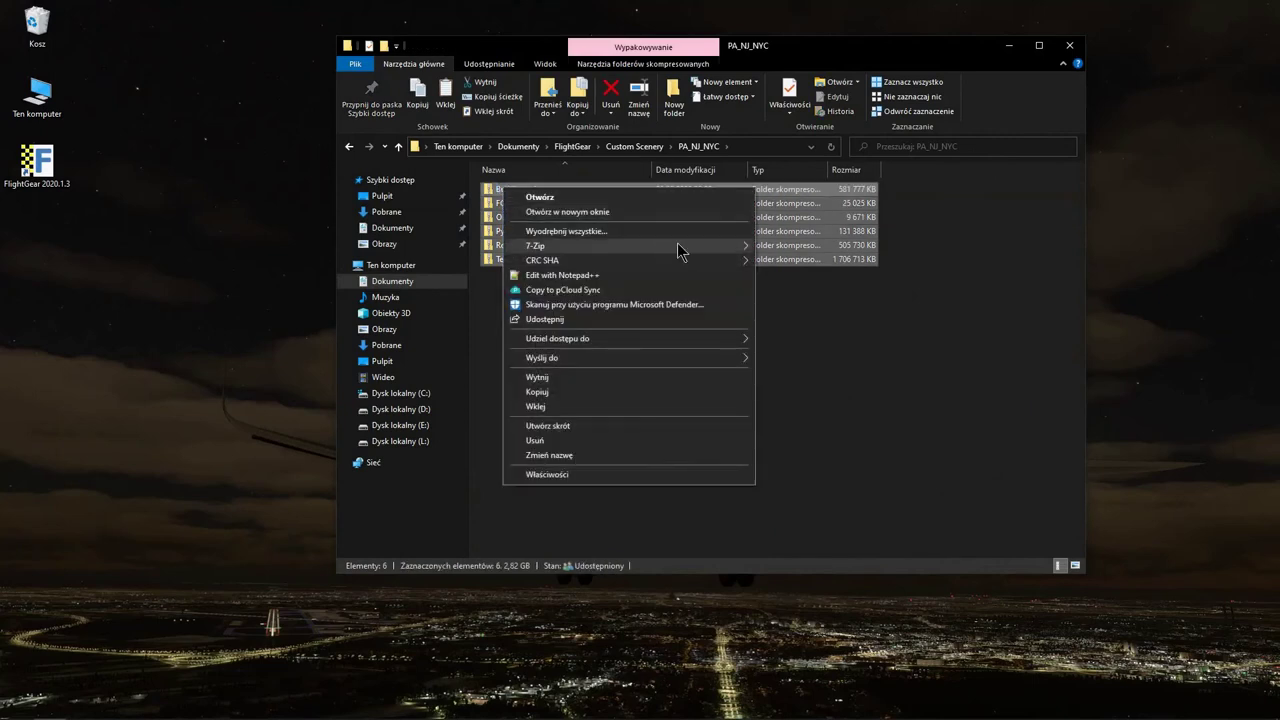
{"action": "mouse_move", "coordinate": [680, 248]}
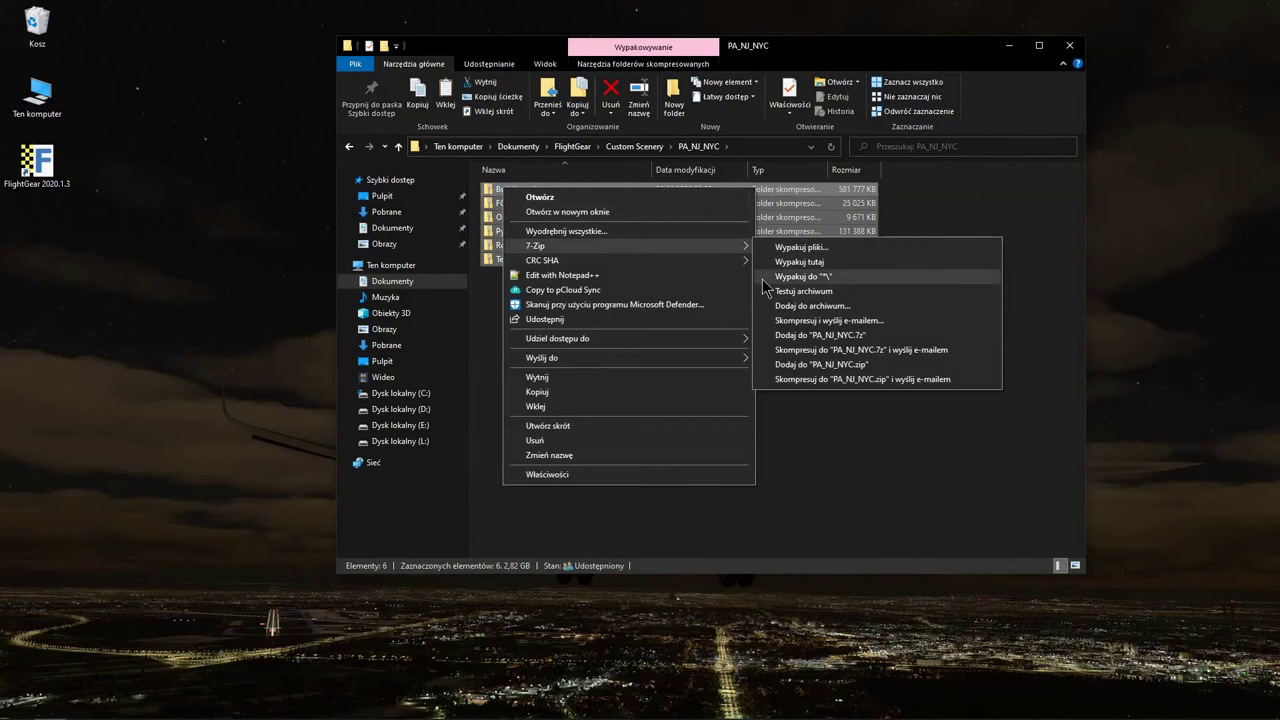
{"action": "left_click", "coordinate": [768, 264]}
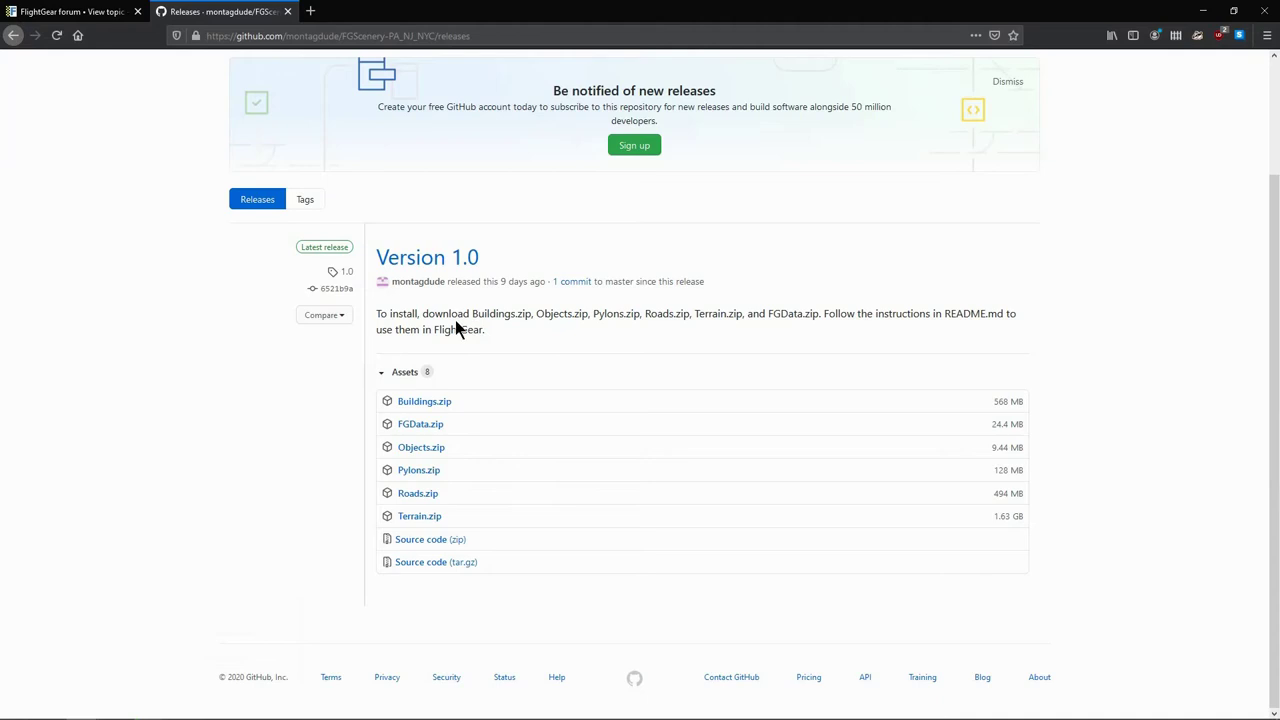
Back in the browser, read the repository README's Installation and Usage section on extracting the archives and pointing FlightGear to the scenery directory
{"action": "scroll", "coordinate": [455, 320], "scroll_direction": "up", "scroll_amount": 3}
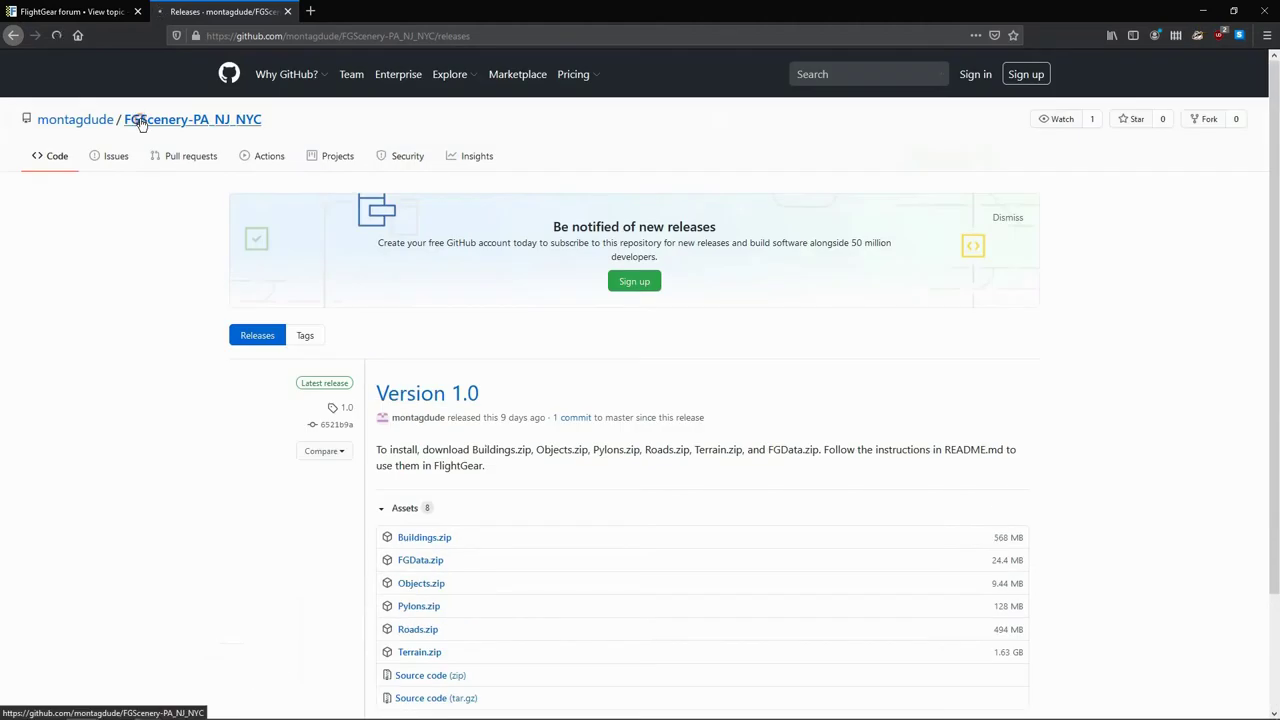
{"action": "left_click", "coordinate": [138, 119]}
{"action": "scroll", "coordinate": [200, 335], "scroll_direction": "down", "scroll_amount": 15}
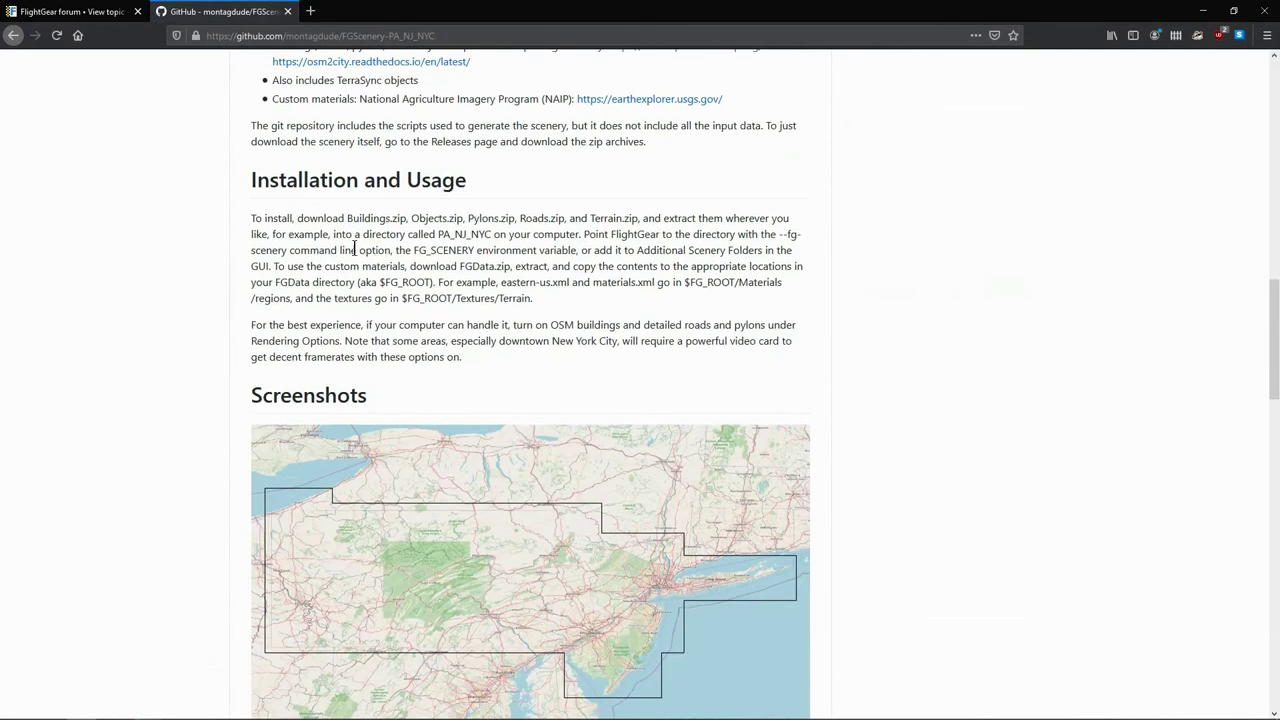
{"action": "left_click_drag", "start_coordinate": [251, 223], "coordinate": [617, 220]}
{"action": "left_click", "coordinate": [352, 230]}
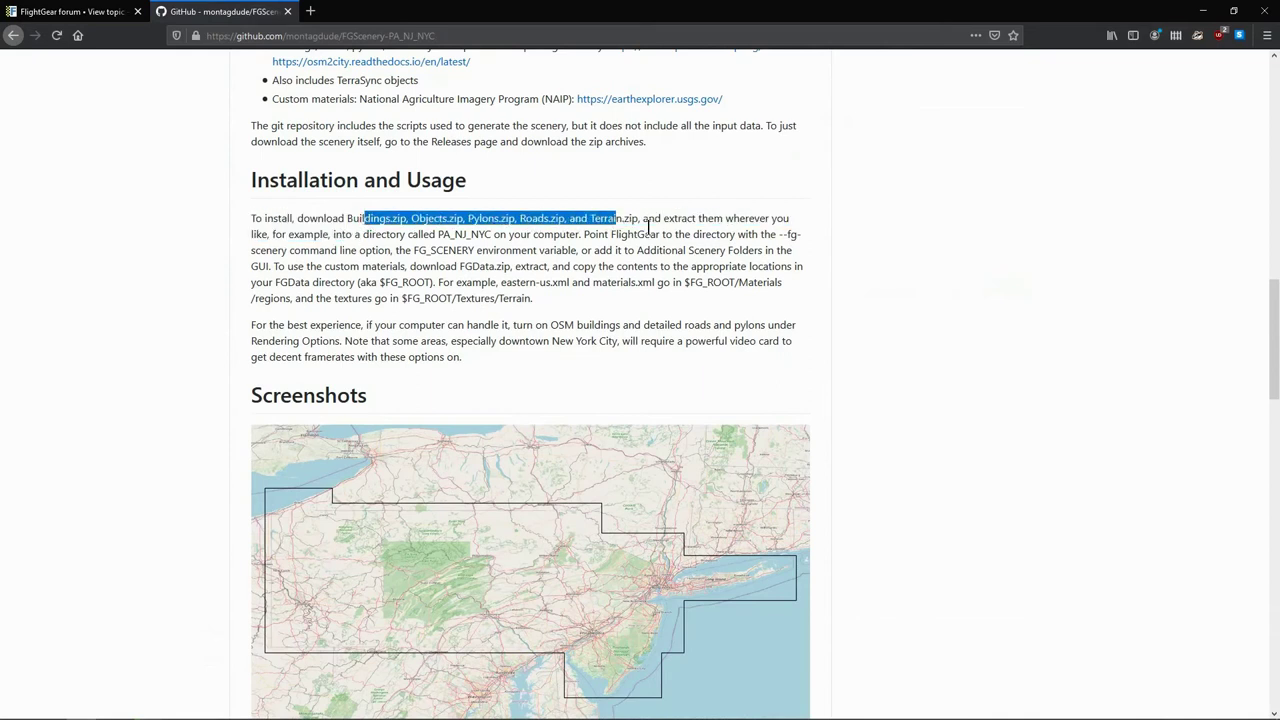
{"action": "left_click", "coordinate": [688, 218]}
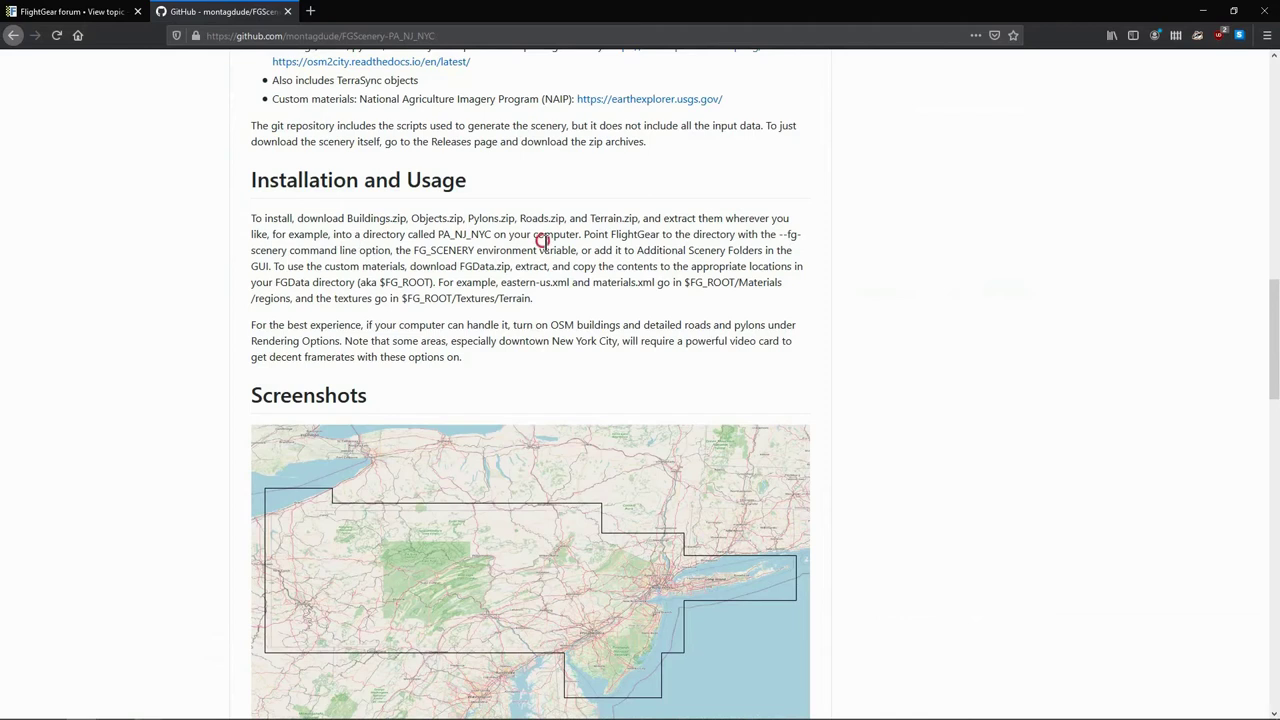
{"action": "left_click_drag", "start_coordinate": [543, 240], "coordinate": [665, 236]}
{"action": "left_click", "coordinate": [790, 238]}
{"action": "double_click", "coordinate": [446, 250]}
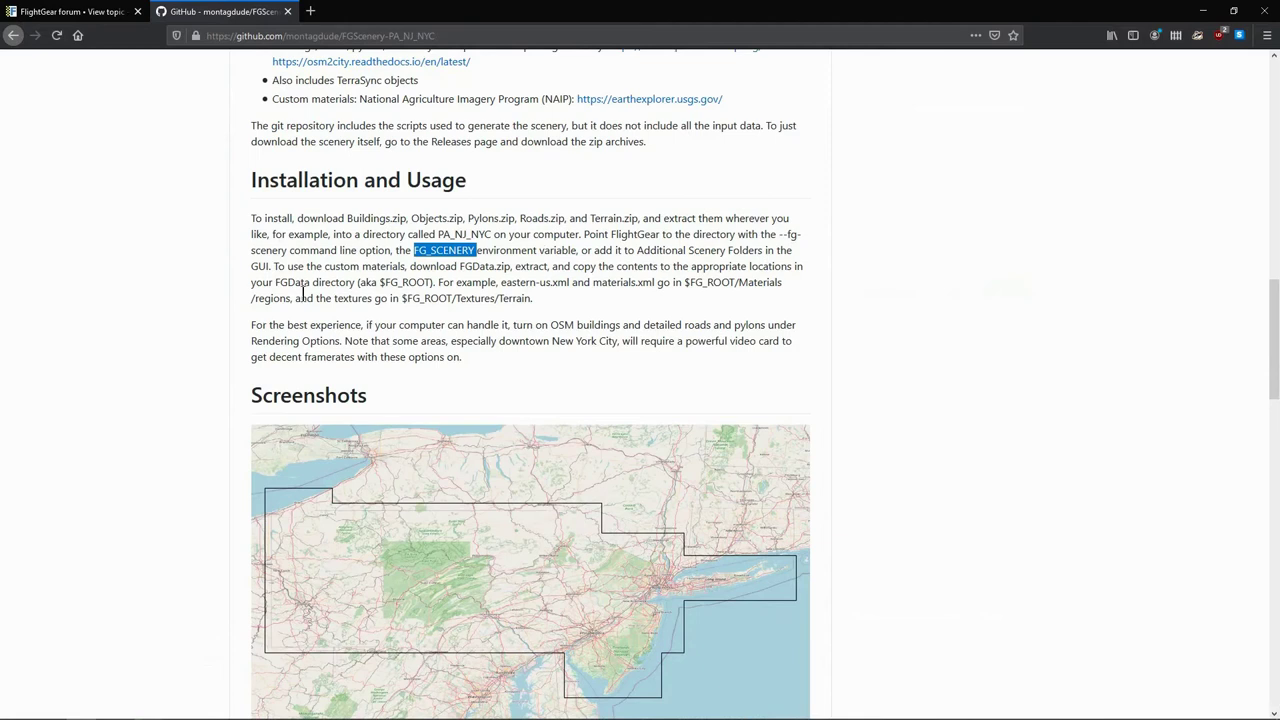
Read the README's instructions on where the FGData.zip custom materials and textures go in the FGData directory
{"action": "double_click", "coordinate": [472, 266]}
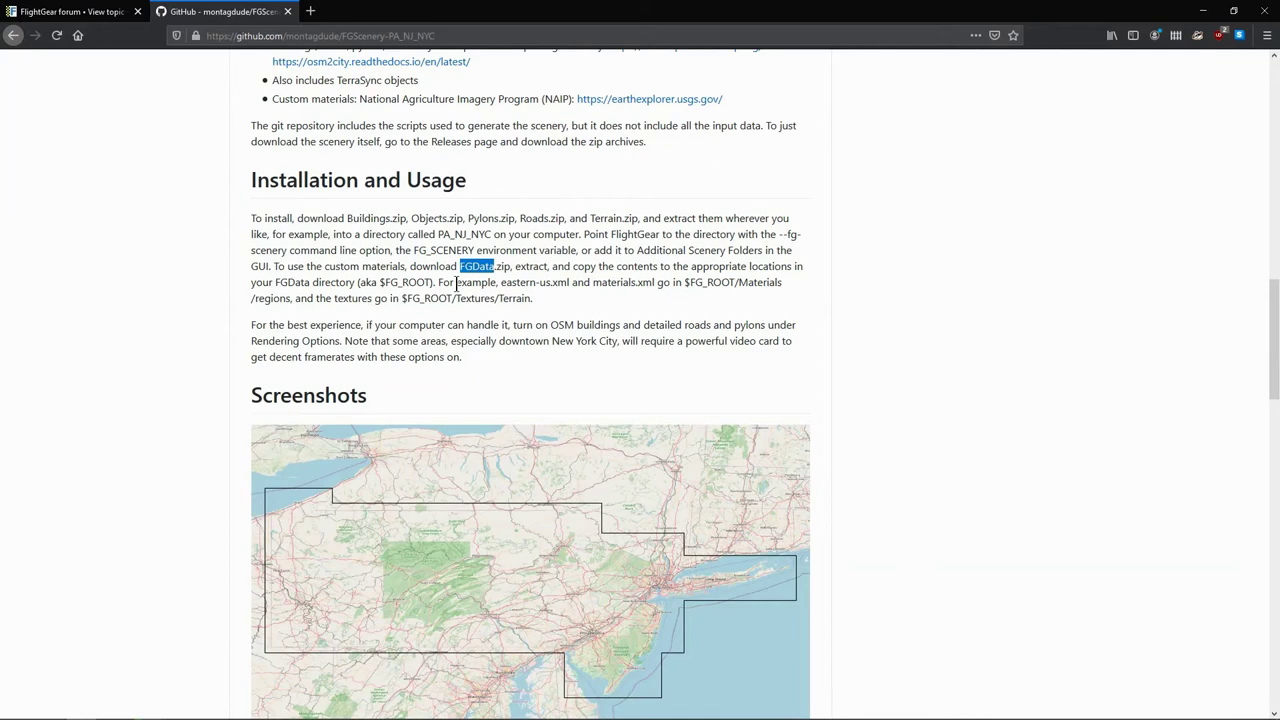
{"action": "left_click_drag", "start_coordinate": [456, 282], "coordinate": [618, 284]}
{"action": "left_click", "coordinate": [641, 289]}
{"action": "double_click", "coordinate": [527, 283]}
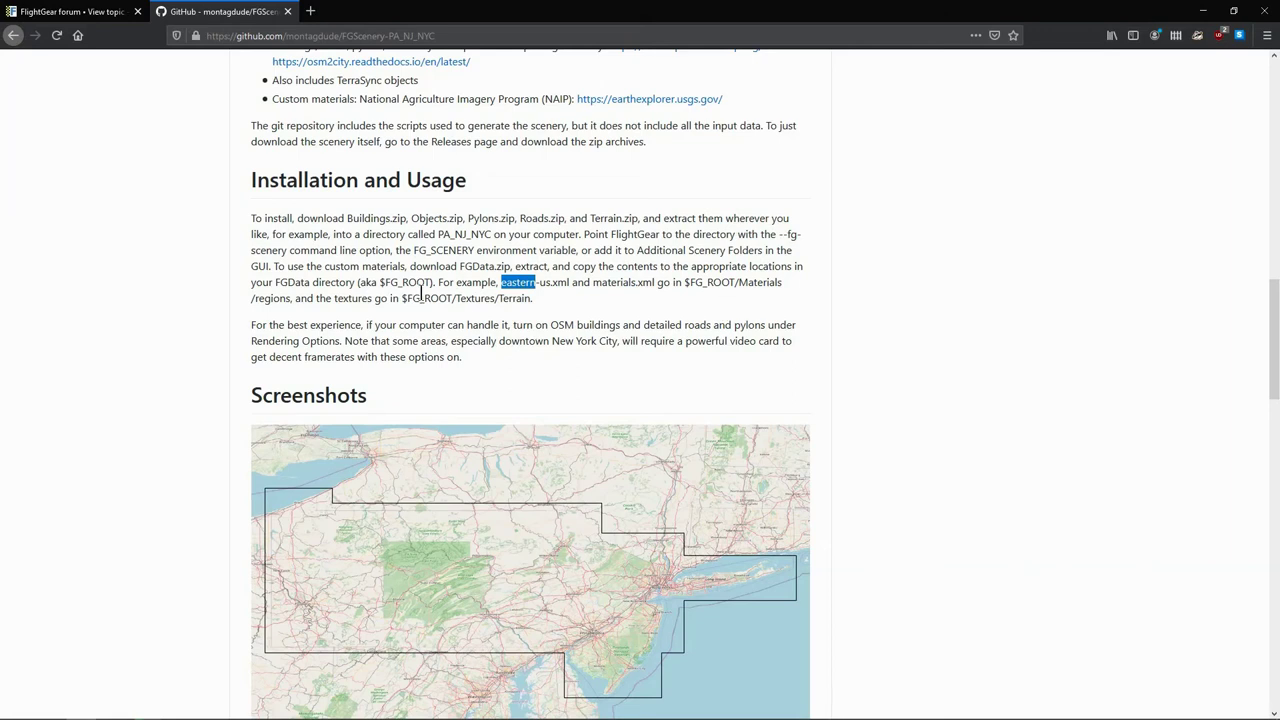
{"action": "left_click", "coordinate": [770, 284]}
{"action": "double_click", "coordinate": [486, 297]}
{"action": "left_click", "coordinate": [551, 309]}
Read the README's recommendation on rendering options for OSM buildings, detailed roads and pylons
{"action": "left_click_drag", "start_coordinate": [251, 328], "coordinate": [360, 330]}
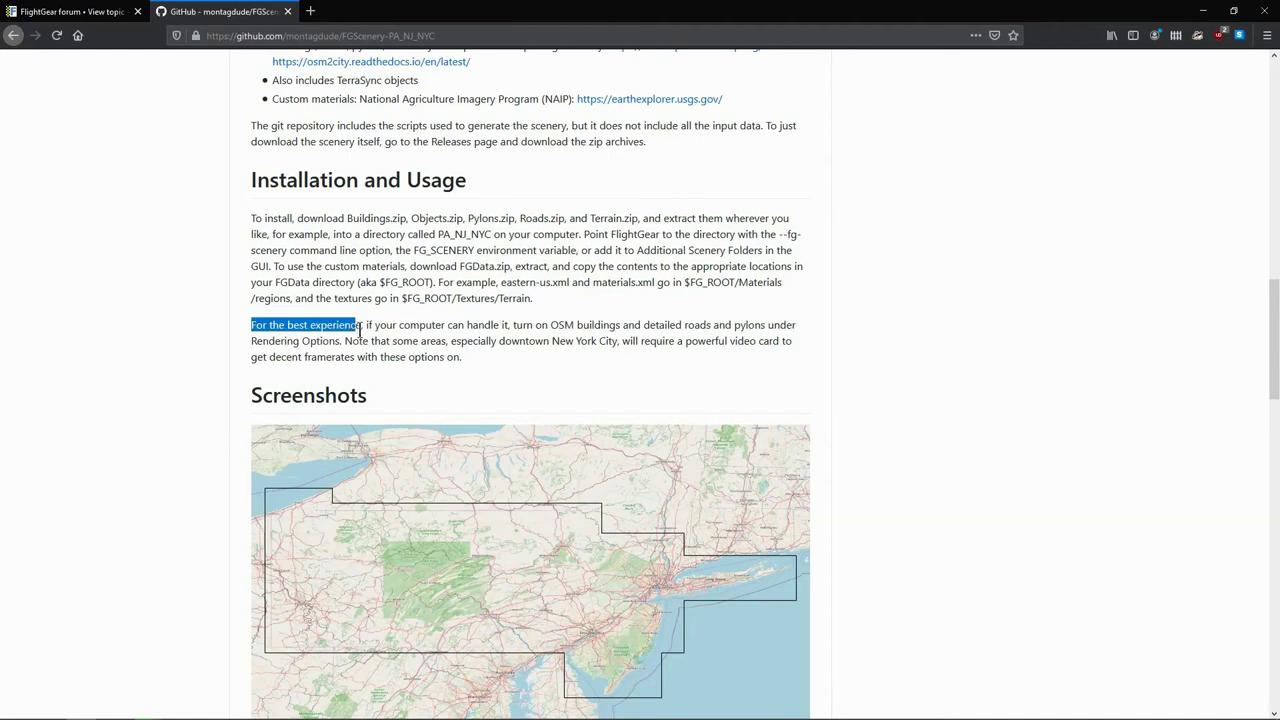
{"action": "scroll", "coordinate": [410, 344], "scroll_direction": "down", "scroll_amount": 1}
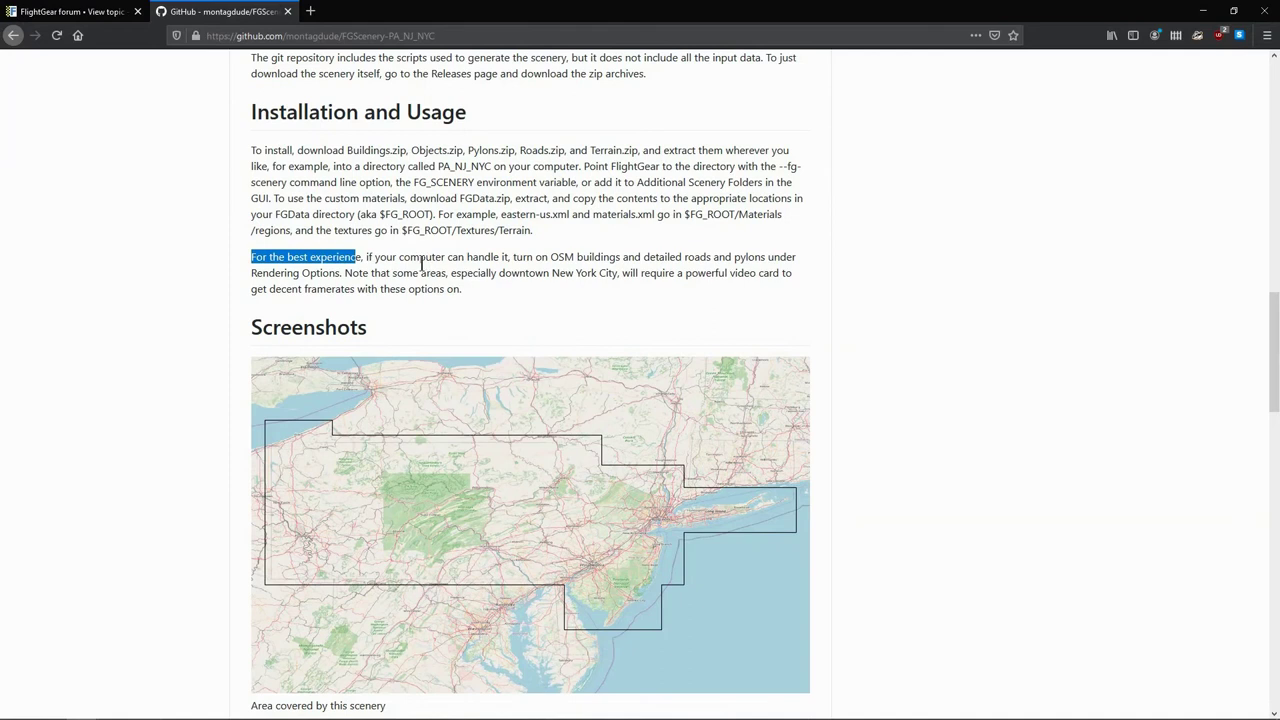
{"action": "left_click_drag", "start_coordinate": [422, 262], "coordinate": [606, 252]}
{"action": "left_click", "coordinate": [606, 256]}
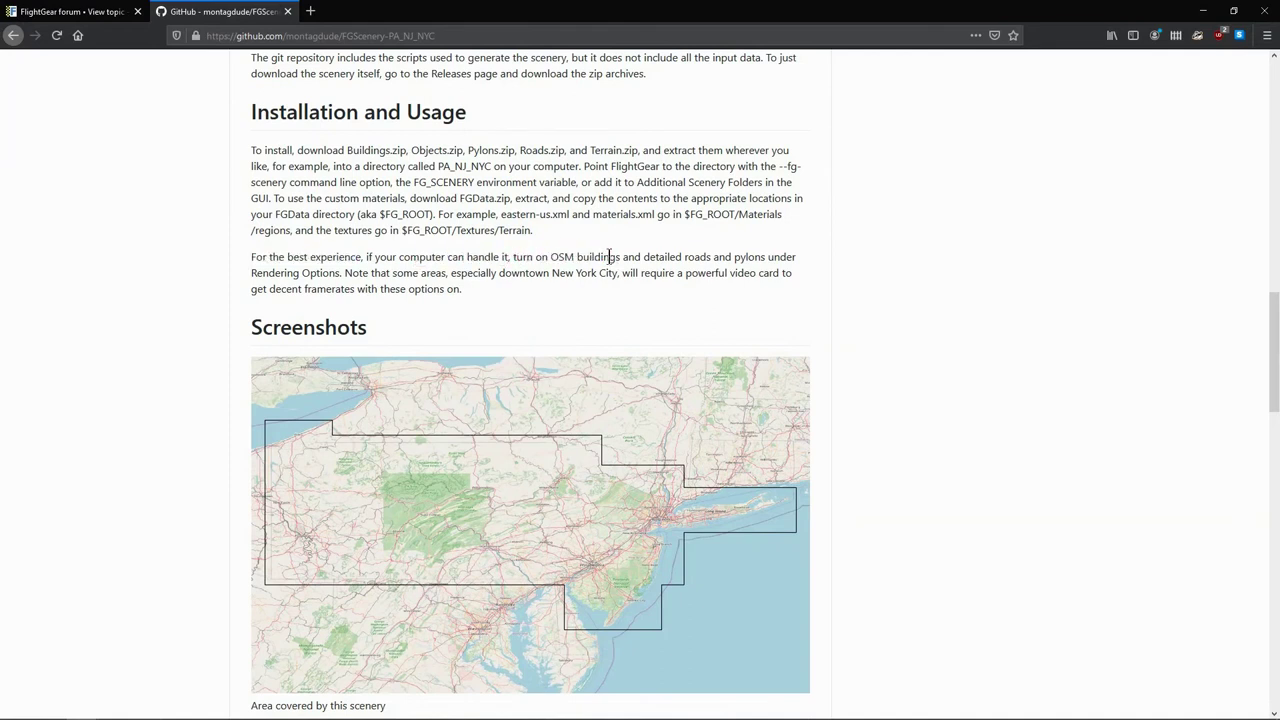
Read the README's note on OSM buildings and detailed roads, and the video card needed for areas such as downtown New York City
{"action": "double_click", "coordinate": [556, 257]}
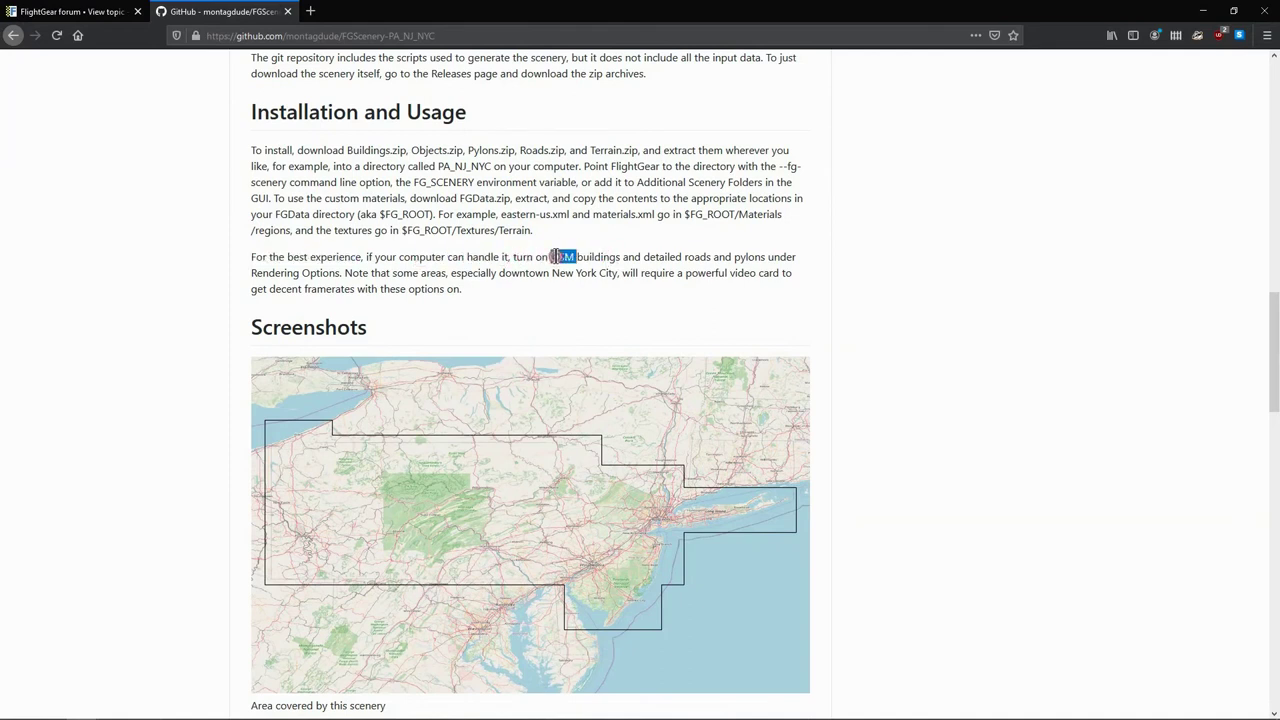
{"action": "double_click", "coordinate": [655, 258]}
{"action": "left_click", "coordinate": [704, 257]}
{"action": "left_click_drag", "start_coordinate": [346, 272], "coordinate": [462, 289]}
{"action": "left_click", "coordinate": [477, 293]}
{"action": "left_click_drag", "start_coordinate": [623, 275], "coordinate": [662, 274]}
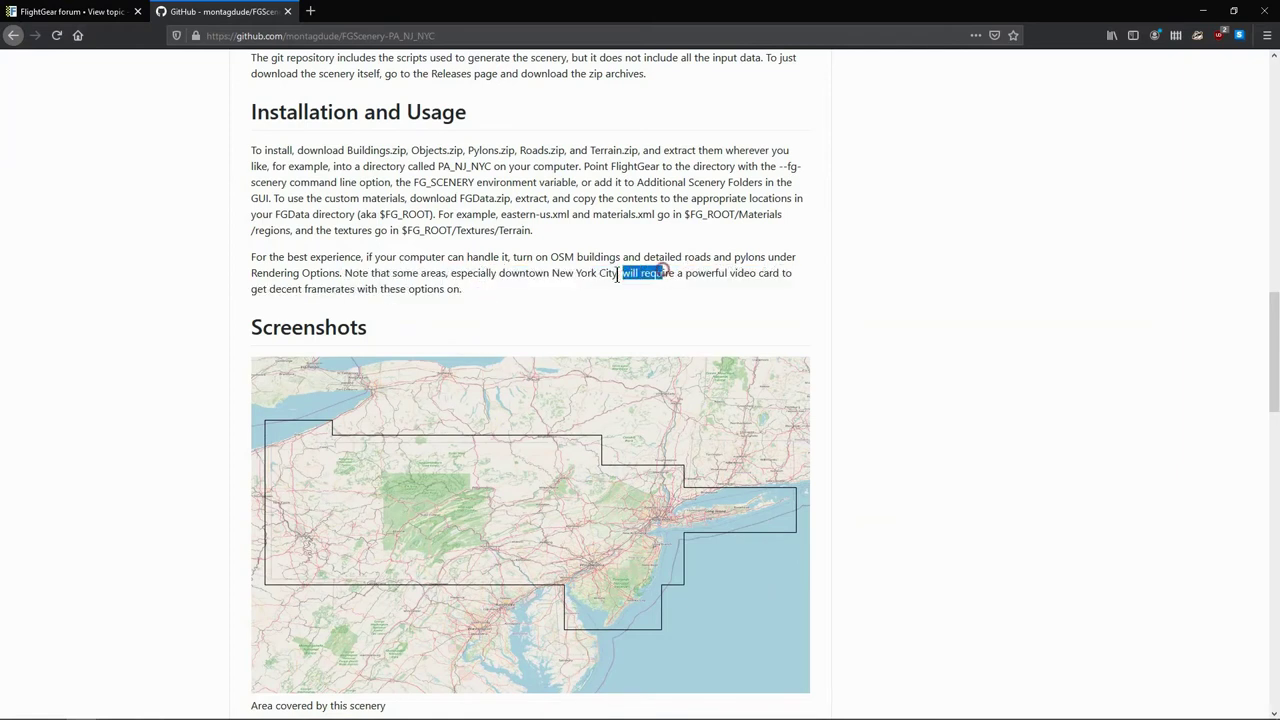
{"action": "left_click_drag", "start_coordinate": [552, 274], "coordinate": [612, 264]}
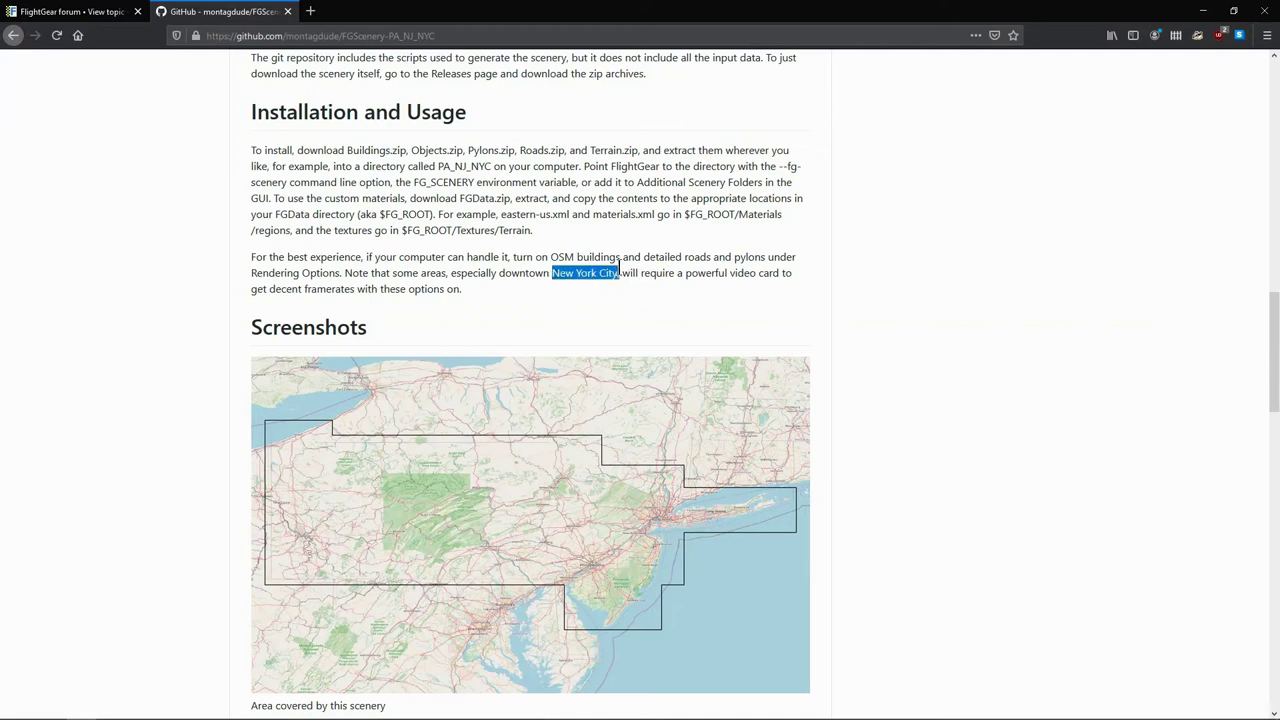
{"action": "left_click", "coordinate": [619, 311]}
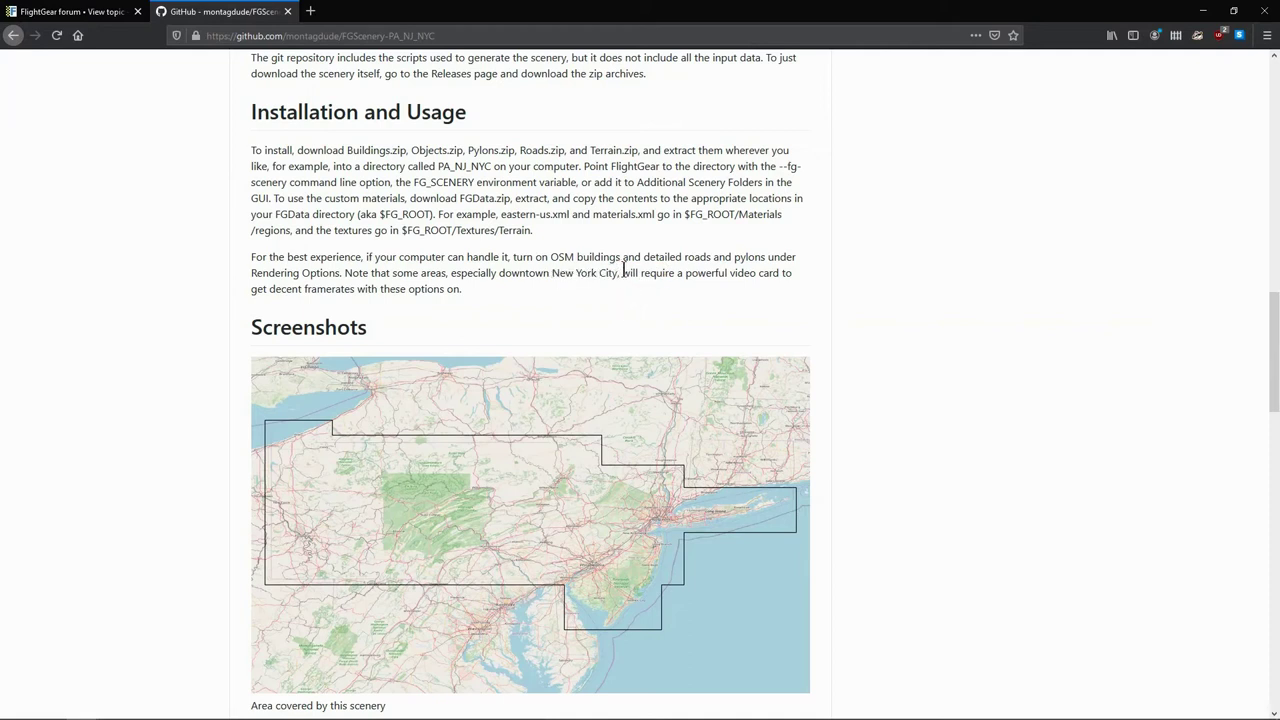
{"action": "scroll", "coordinate": [628, 275], "scroll_direction": "up", "scroll_amount": 1}
{"action": "scroll", "coordinate": [600, 282], "scroll_direction": "down", "scroll_amount": 1}
{"action": "left_click_drag", "start_coordinate": [659, 276], "coordinate": [754, 284]}
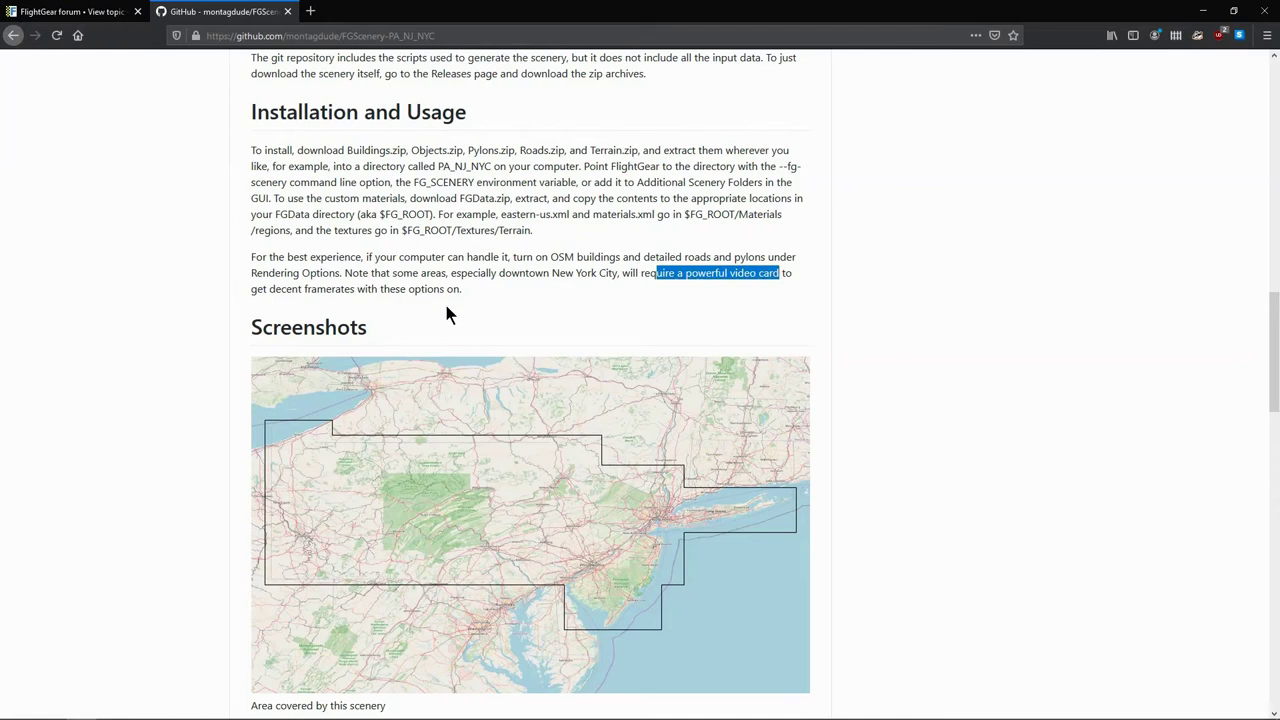
{"action": "left_click", "coordinate": [700, 278]}
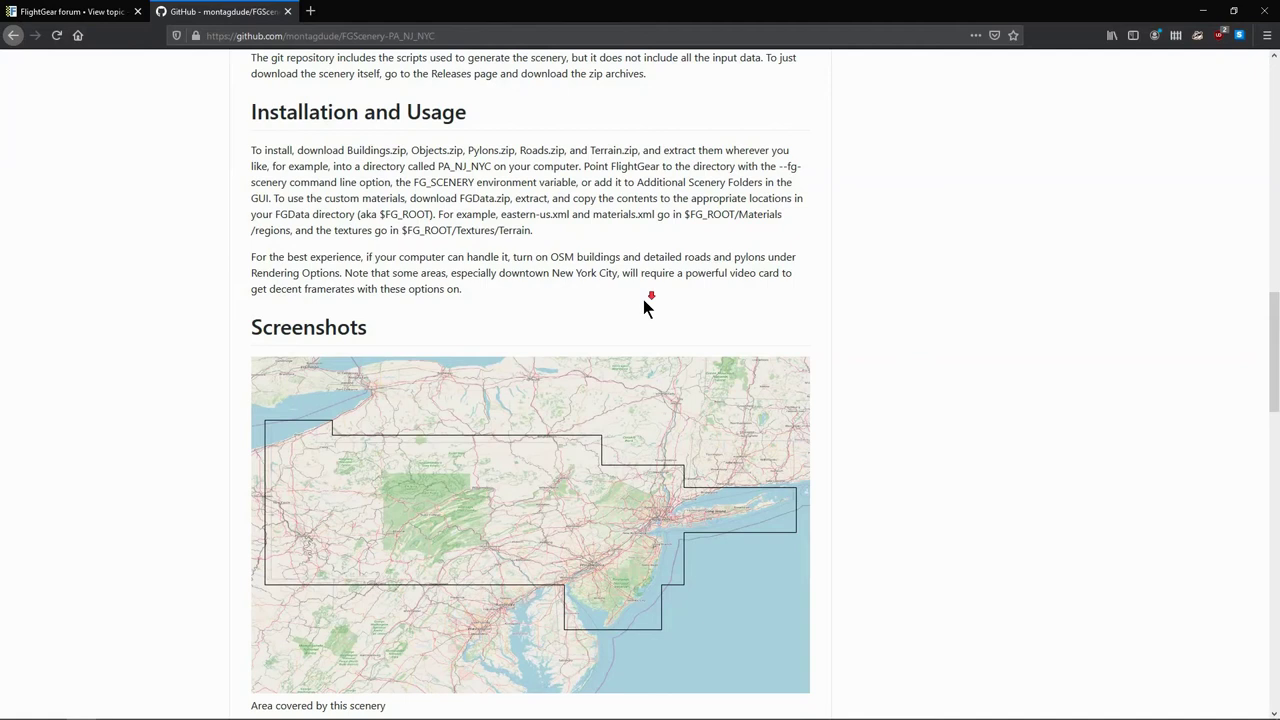
{"action": "scroll", "coordinate": [645, 305], "scroll_direction": "down", "scroll_amount": 3}
{"action": "scroll", "coordinate": [646, 304], "scroll_direction": "up", "scroll_amount": 1}
{"action": "scroll", "coordinate": [677, 309], "scroll_direction": "down", "scroll_amount": 1}
{"action": "scroll", "coordinate": [686, 300], "scroll_direction": "up", "scroll_amount": 2}
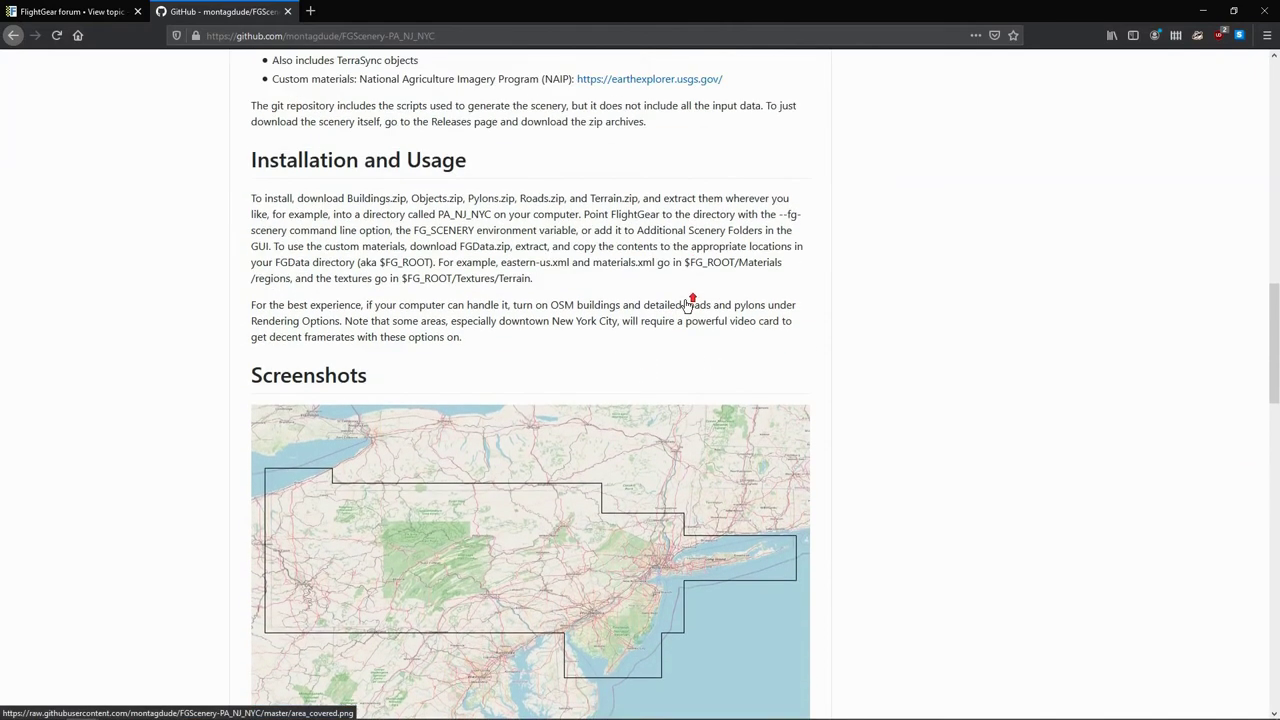
{"action": "scroll", "coordinate": [686, 306], "scroll_direction": "up", "scroll_amount": 2}
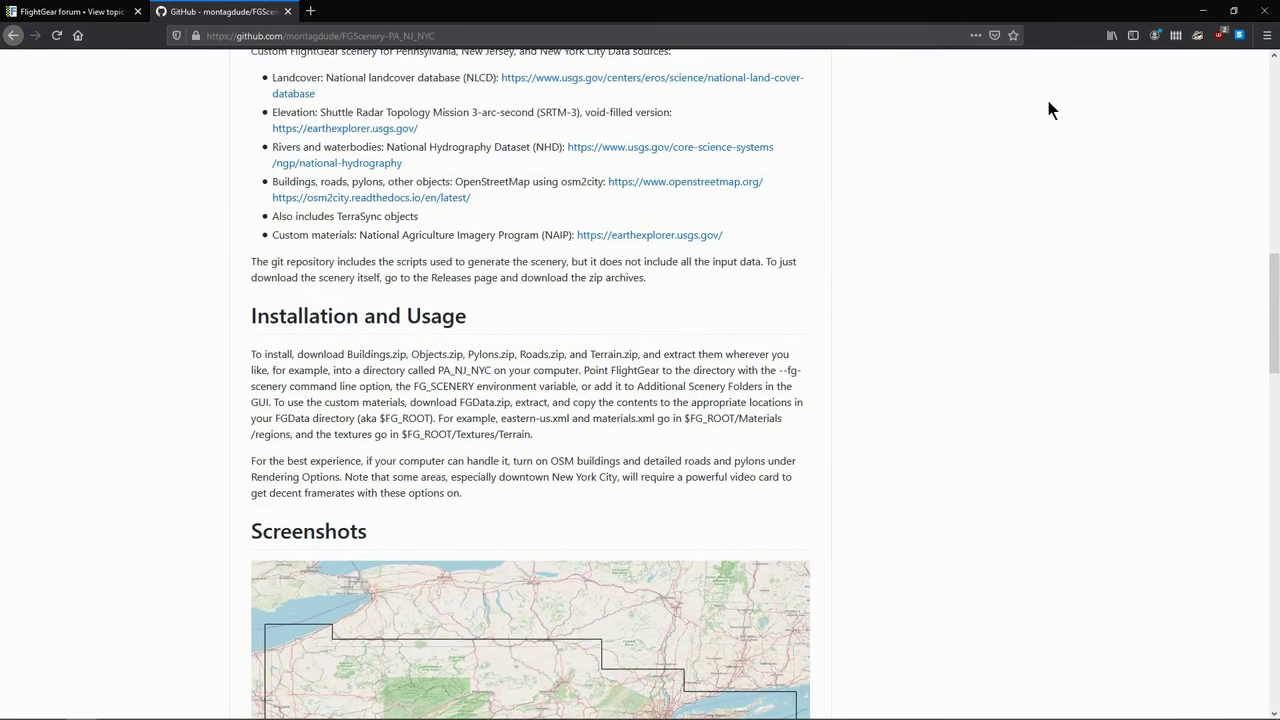
Switch to File Explorer and examine the extracted Buildings folder, including its w080n30 and w080n40 subfolders, then return to PA_NJ_NYC
{"action": "left_click", "coordinate": [1202, 14]}
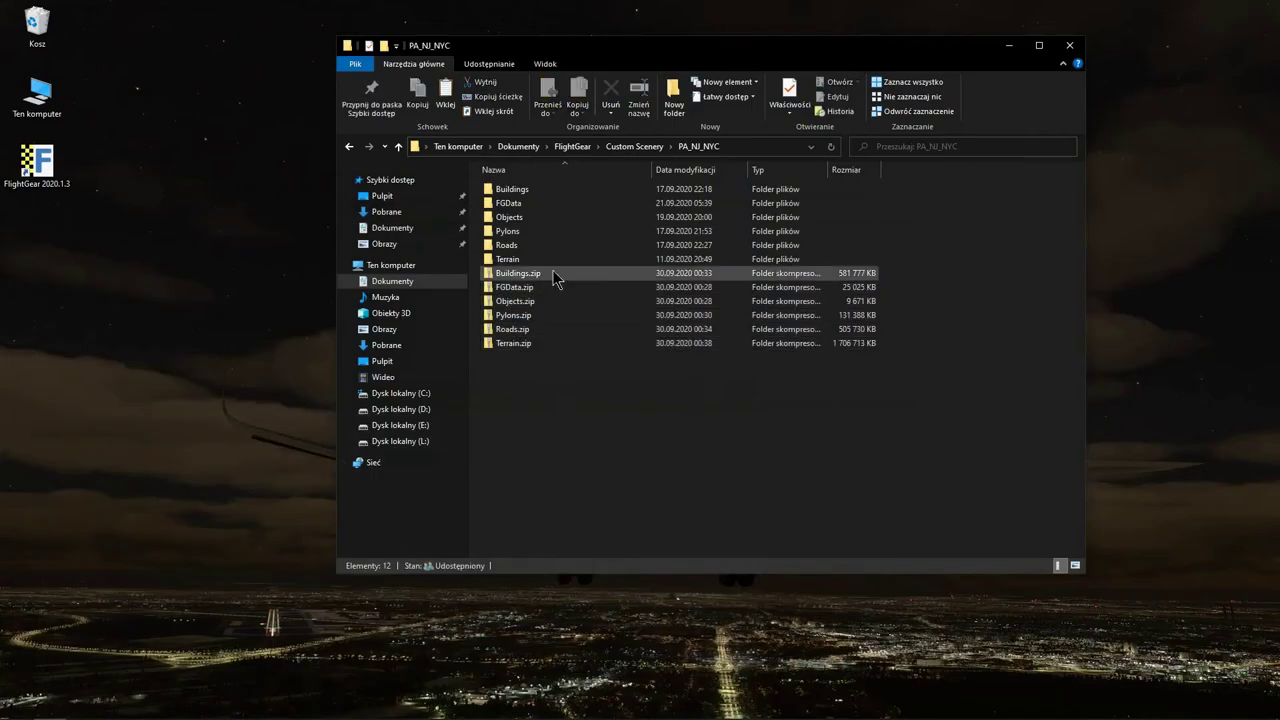
{"action": "double_click", "coordinate": [536, 190]}
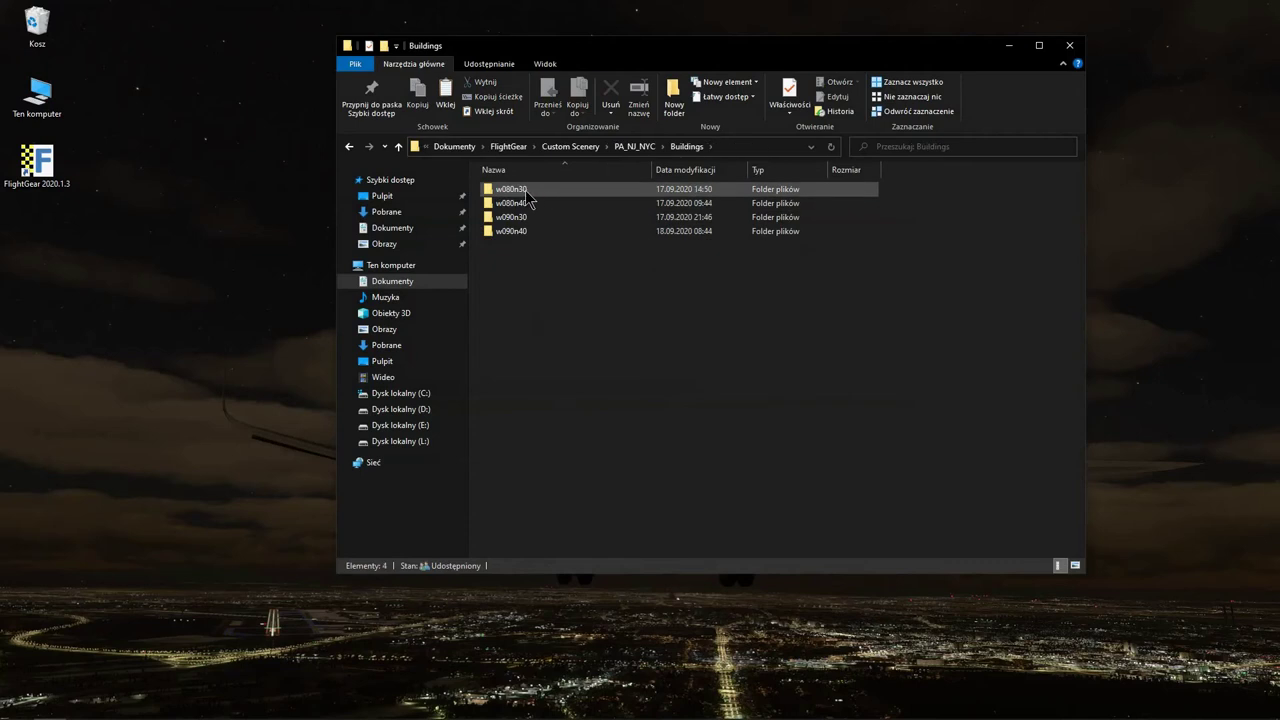
{"action": "double_click", "coordinate": [526, 192]}
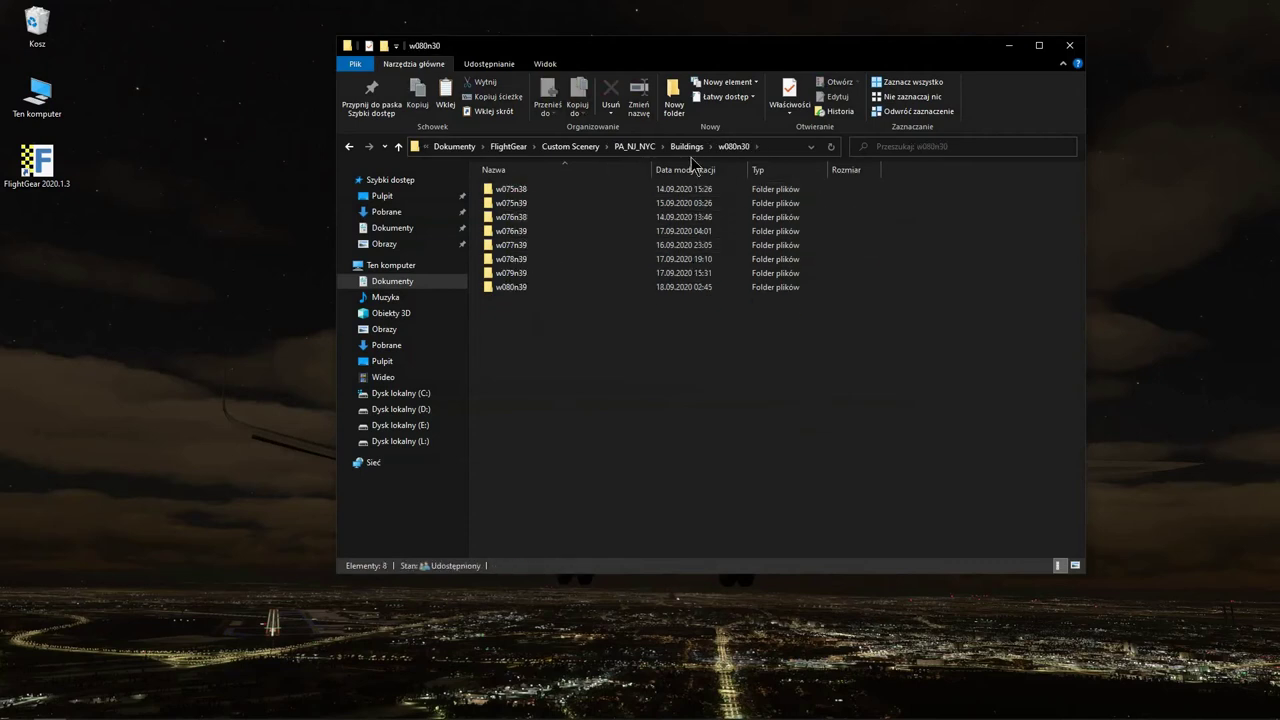
{"action": "left_click", "coordinate": [686, 148]}
{"action": "double_click", "coordinate": [524, 204]}
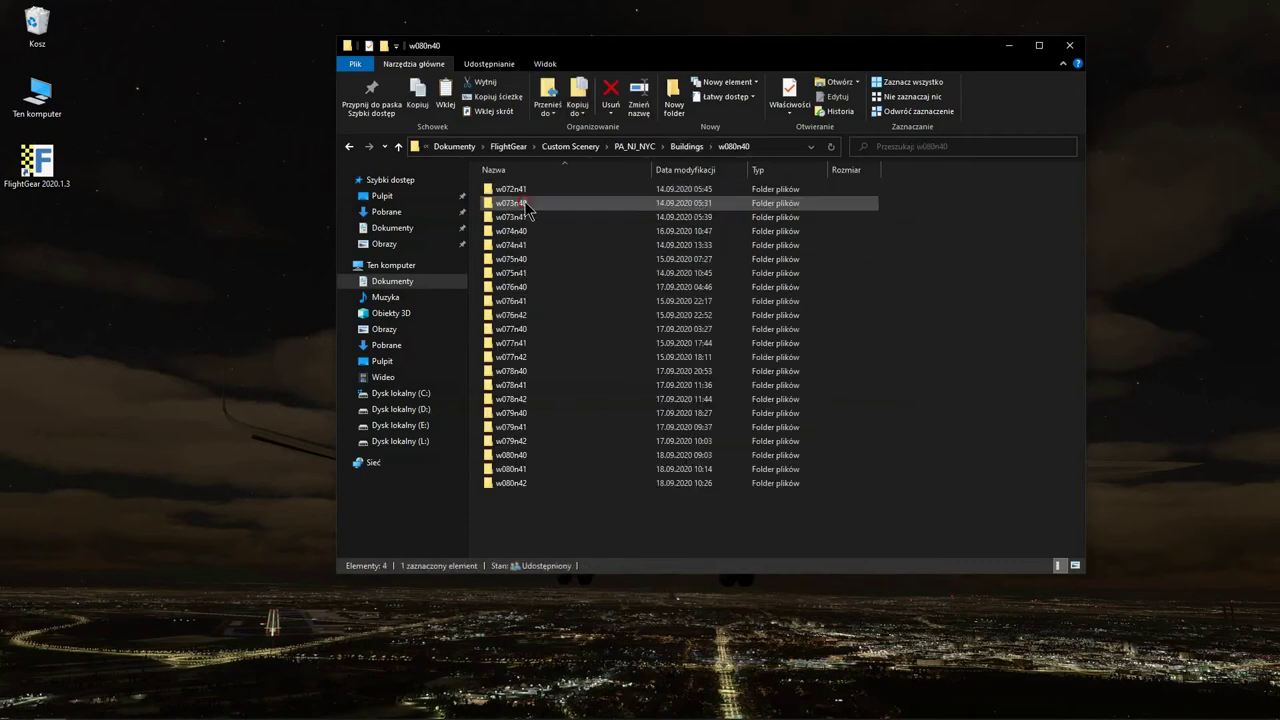
{"action": "left_click", "coordinate": [686, 147]}
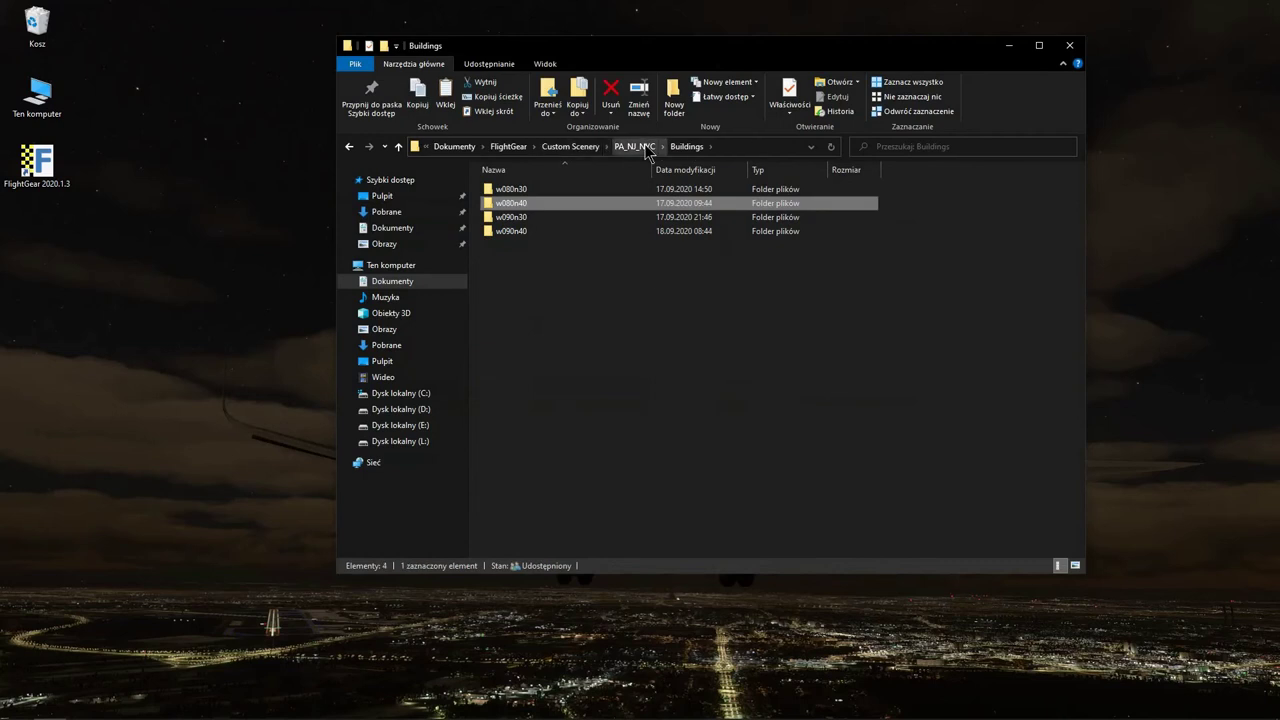
{"action": "left_click", "coordinate": [625, 147]}
Check the contents of the extracted Objects, Pylons, Roads and Terrain folders, returning to PA_NJ_NYC after each
{"action": "double_click", "coordinate": [530, 216]}
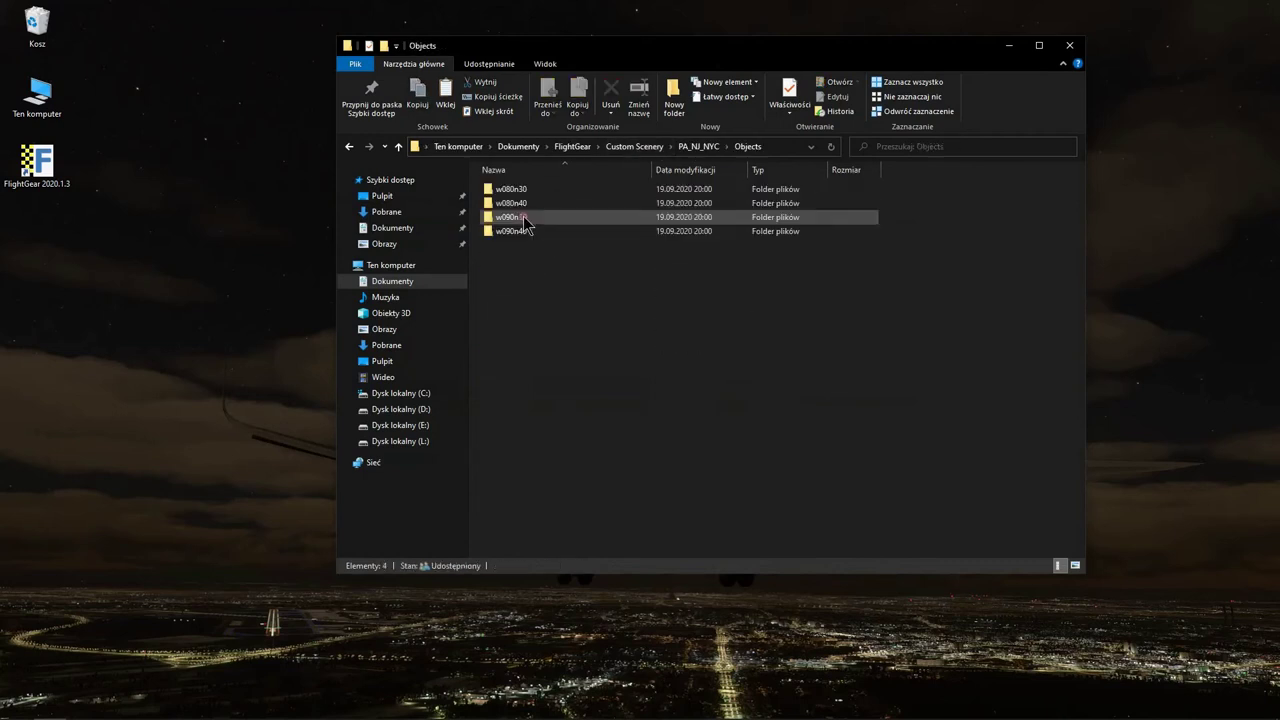
{"action": "key", "text": "BackSpace"}
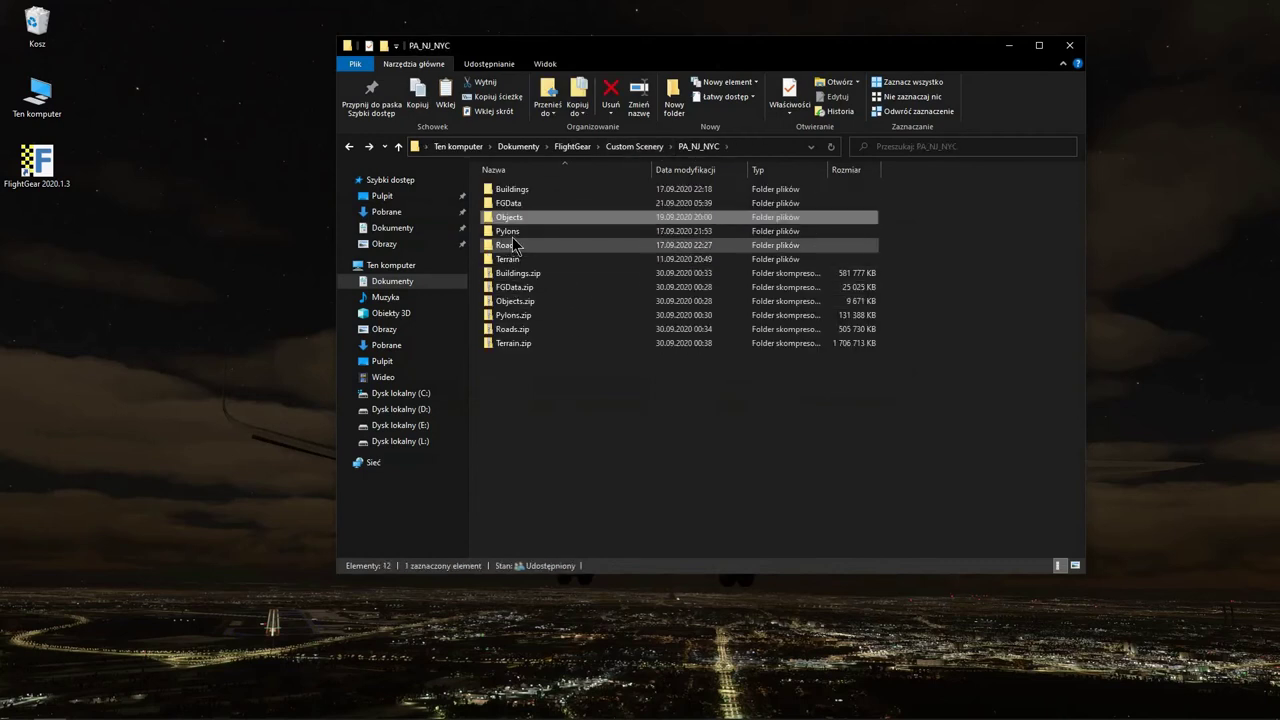
{"action": "double_click", "coordinate": [512, 231]}
{"action": "key", "text": "BackSpace"}
{"action": "double_click", "coordinate": [529, 247]}
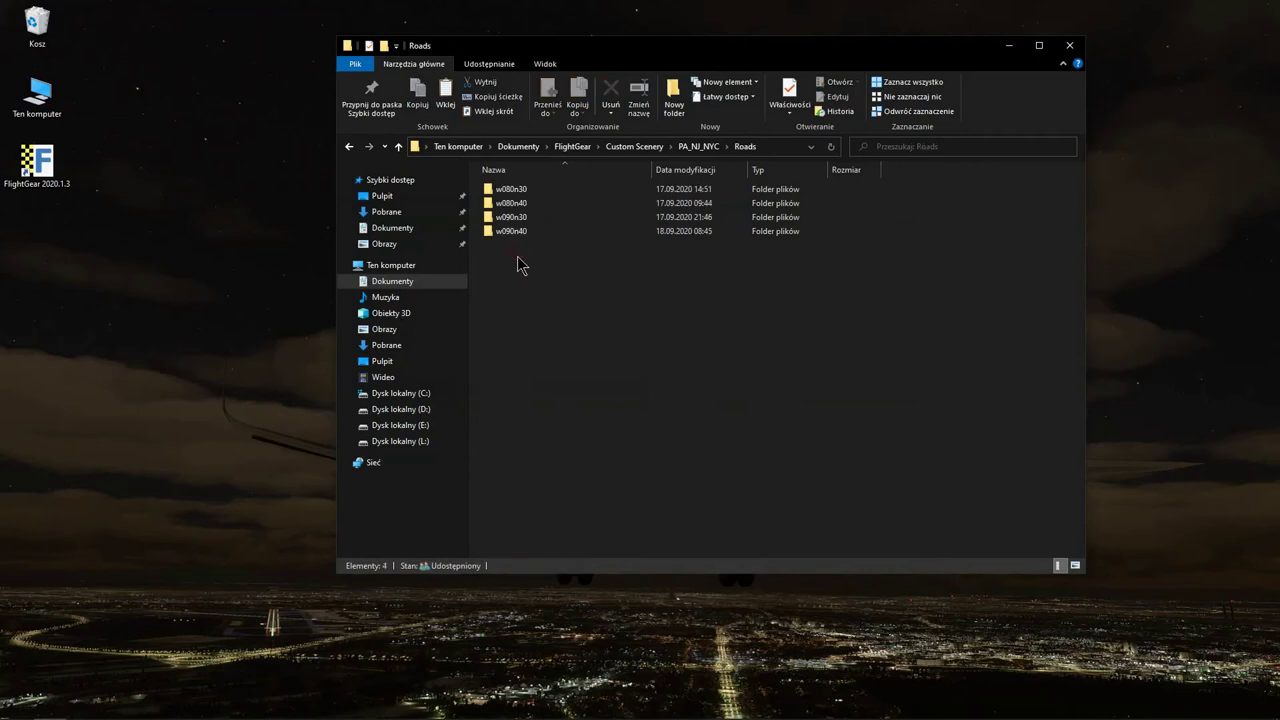
{"action": "key", "text": "BackSpace"}
{"action": "double_click", "coordinate": [515, 261]}
{"action": "key", "text": "BackSpace"}
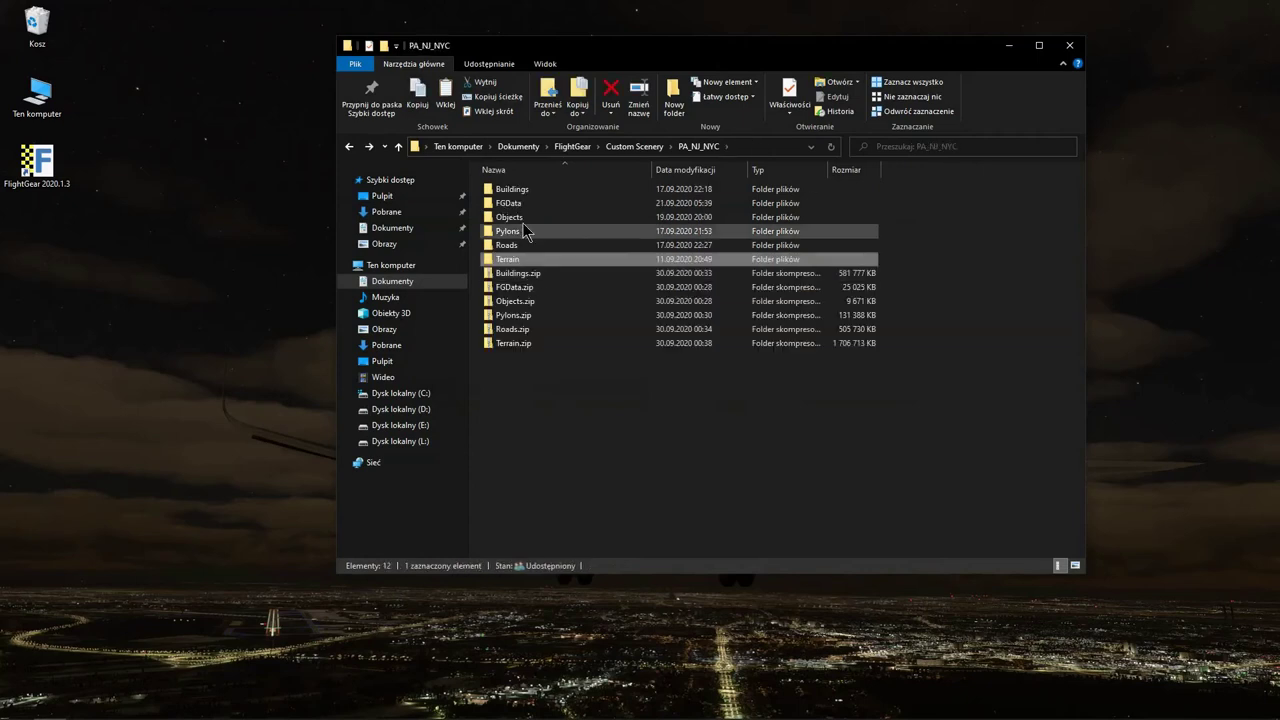
Open the extracted FGData folder, and in a second File Explorer window open C:\Program Files\FlightGear 2020.1.3\data
{"action": "double_click", "coordinate": [522, 207]}
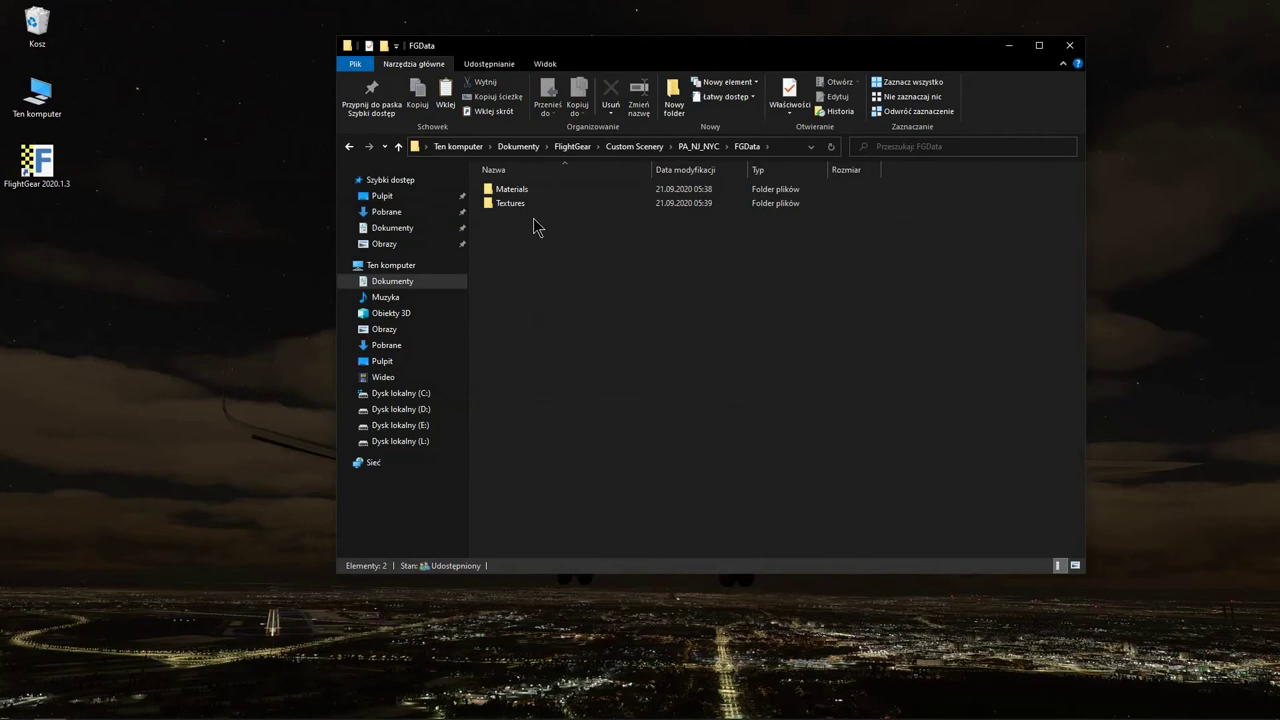
{"action": "double_click", "coordinate": [40, 95]}
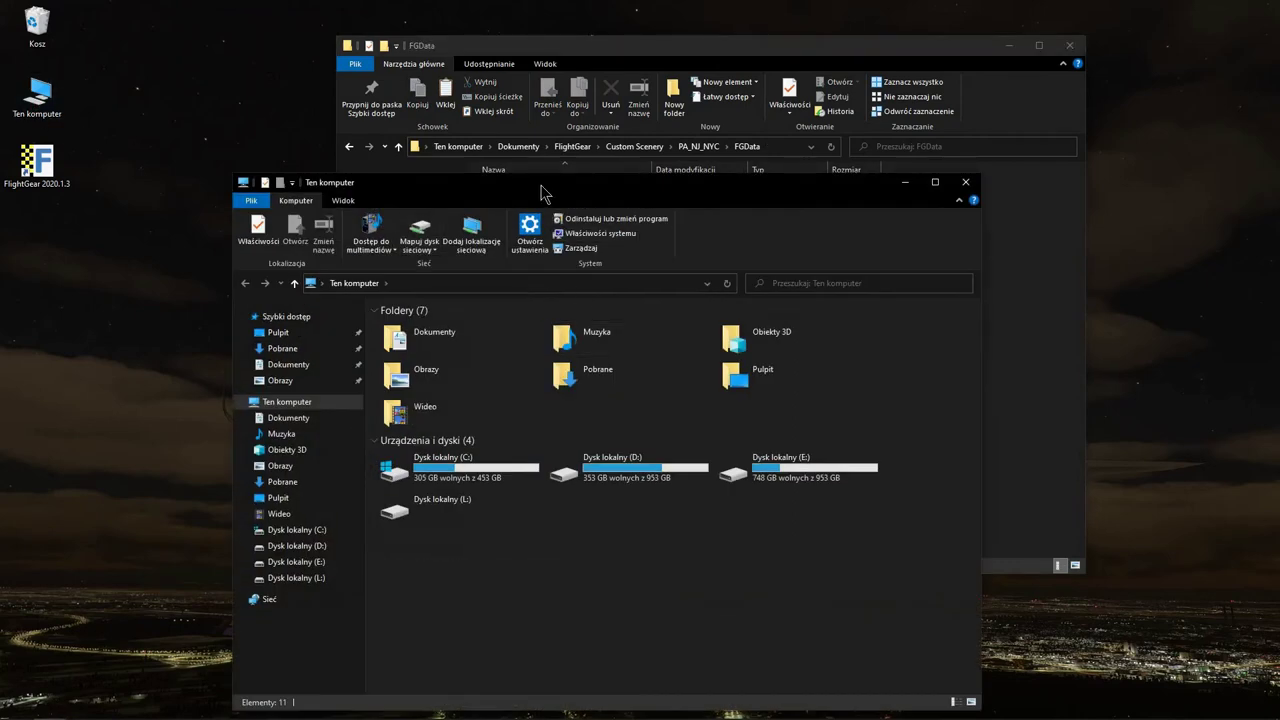
{"action": "left_click_drag", "start_coordinate": [541, 190], "coordinate": [494, 111]}
{"action": "double_click", "coordinate": [422, 386]}
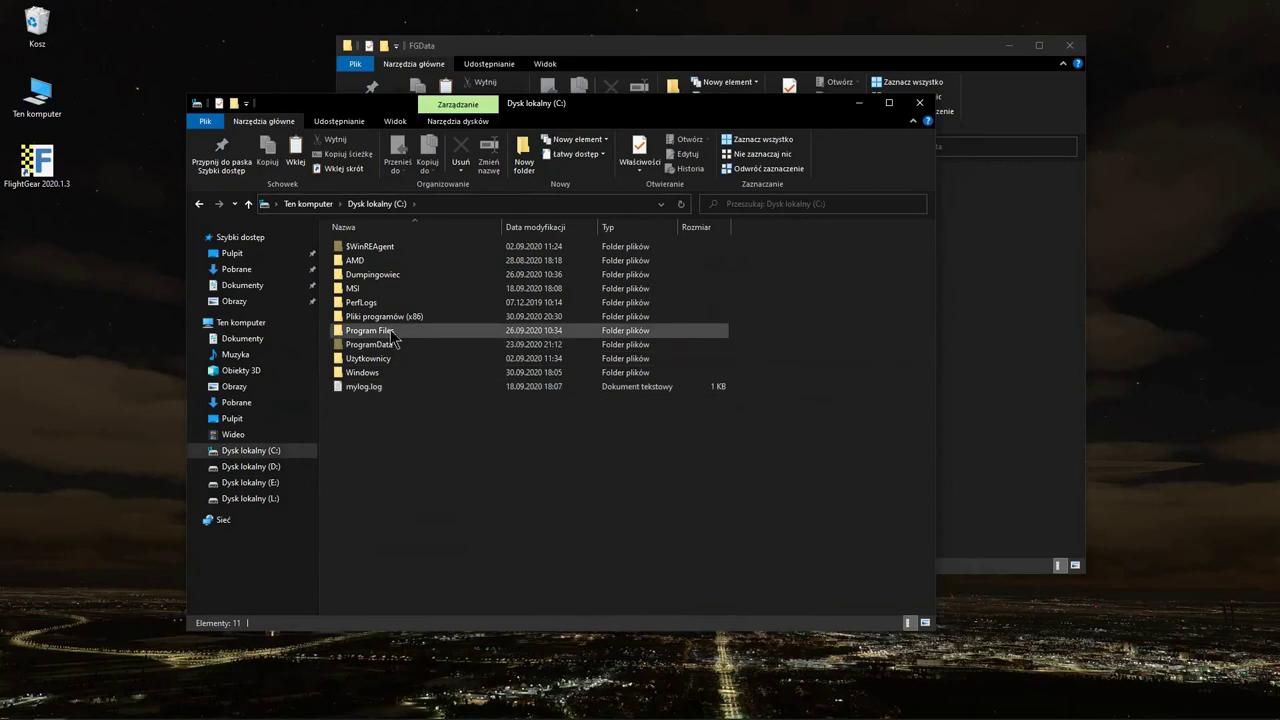
{"action": "double_click", "coordinate": [372, 336]}
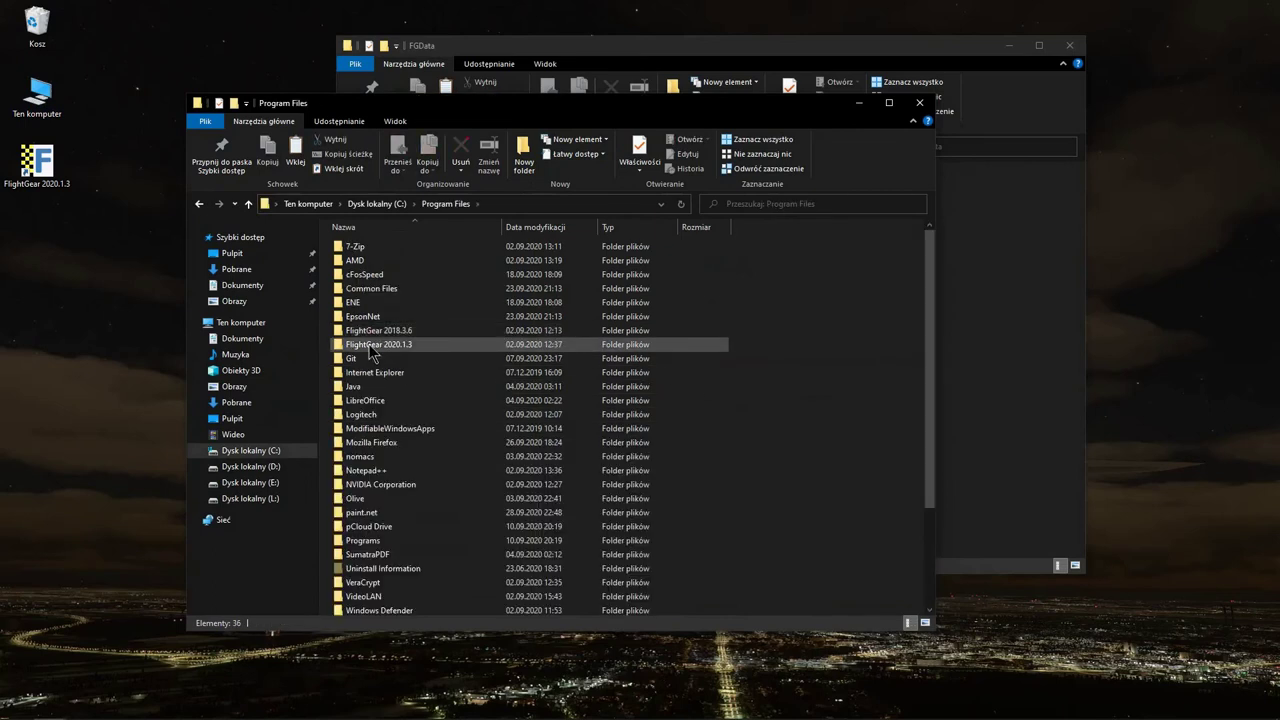
{"action": "left_click", "coordinate": [392, 346]}
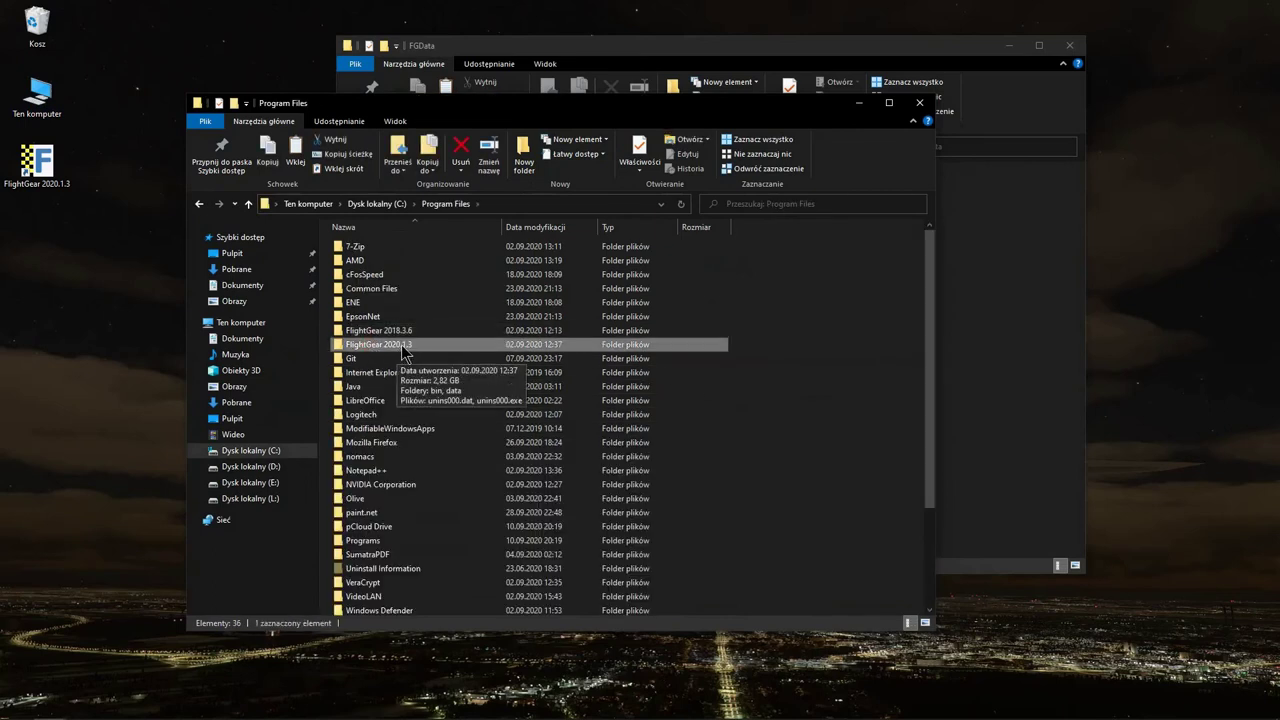
{"action": "double_click", "coordinate": [400, 348]}
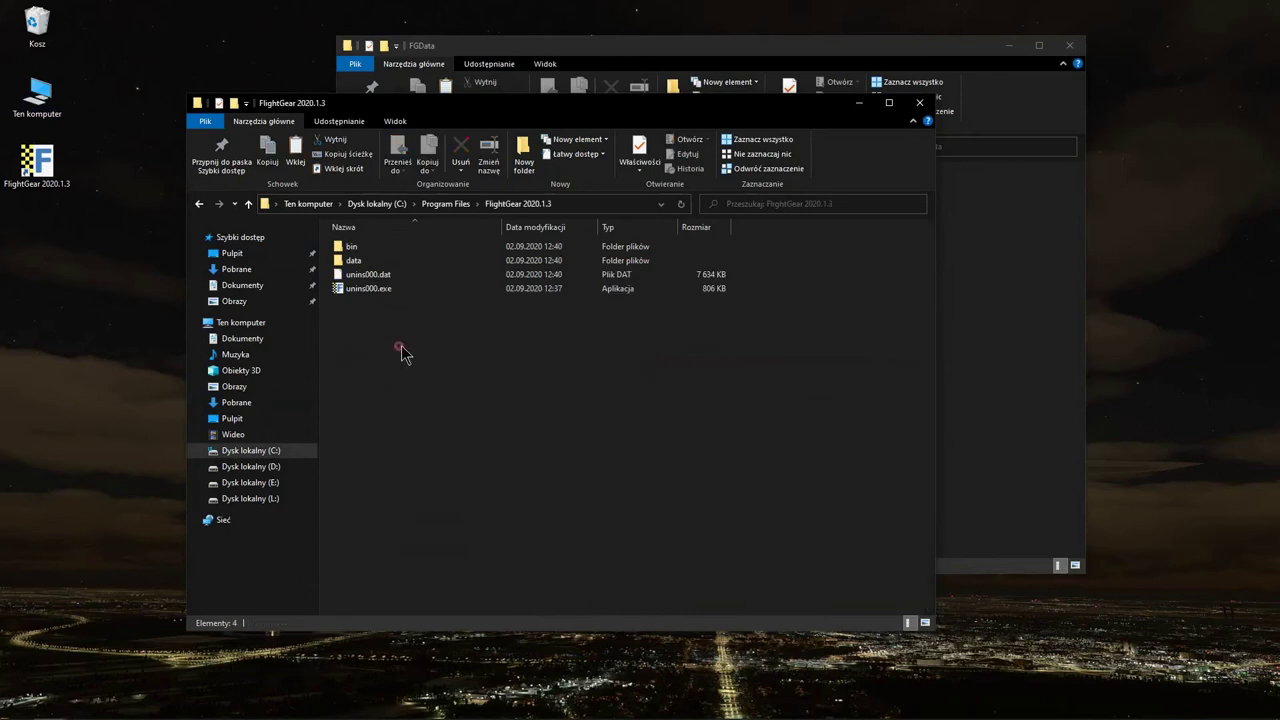
{"action": "double_click", "coordinate": [354, 262]}
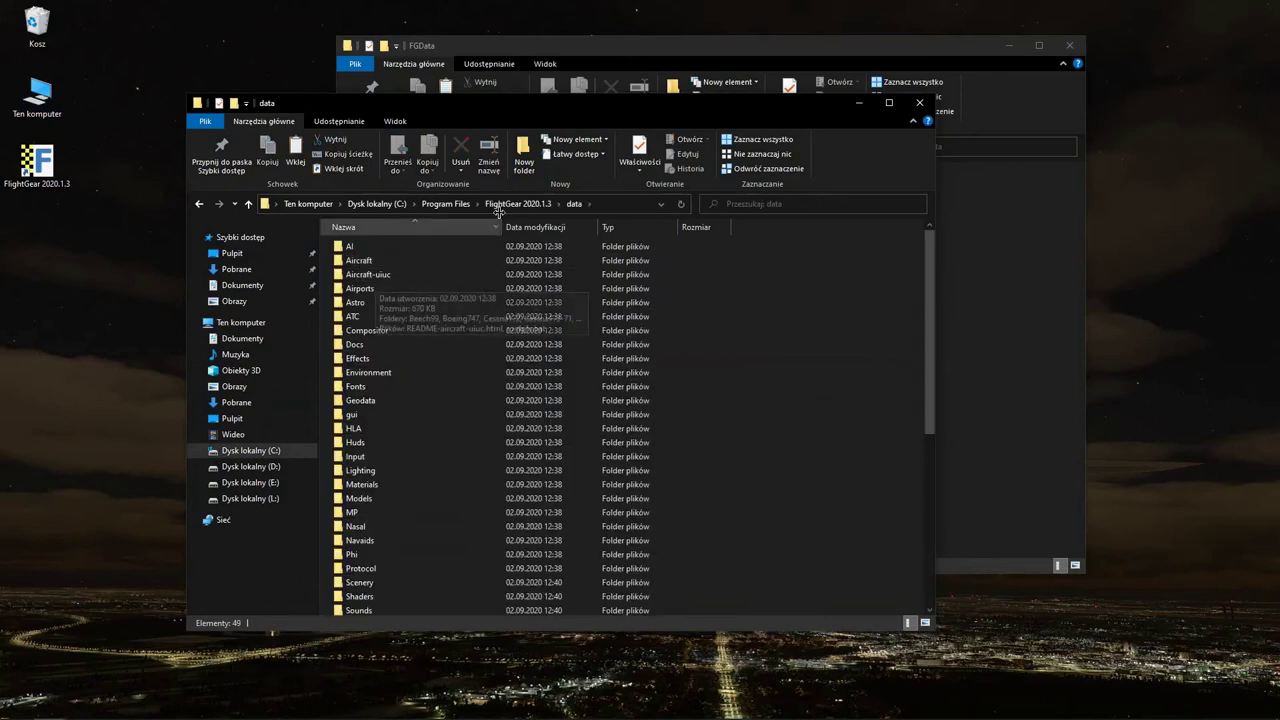
Arrange the FGData and FlightGear data windows side by side and open the Materials\regions folder in both
{"action": "left_click_drag", "start_coordinate": [503, 50], "coordinate": [1279, 228]}
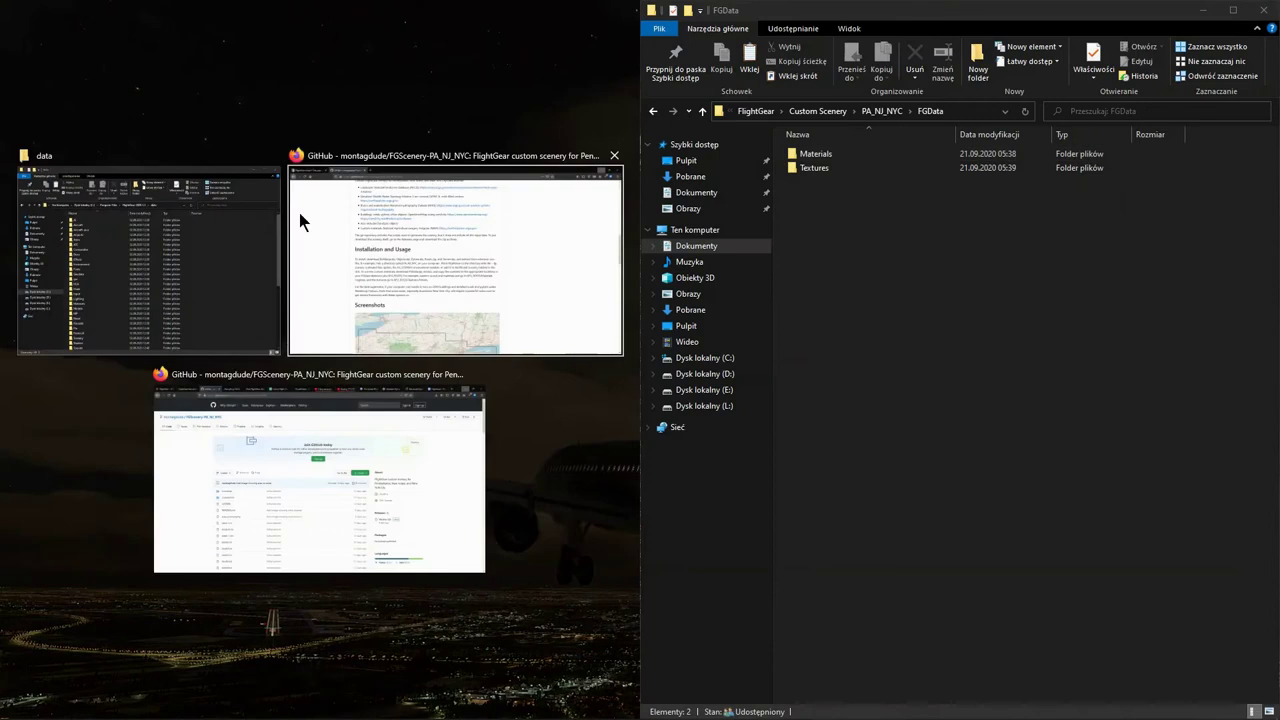
{"action": "left_click", "coordinate": [176, 236]}
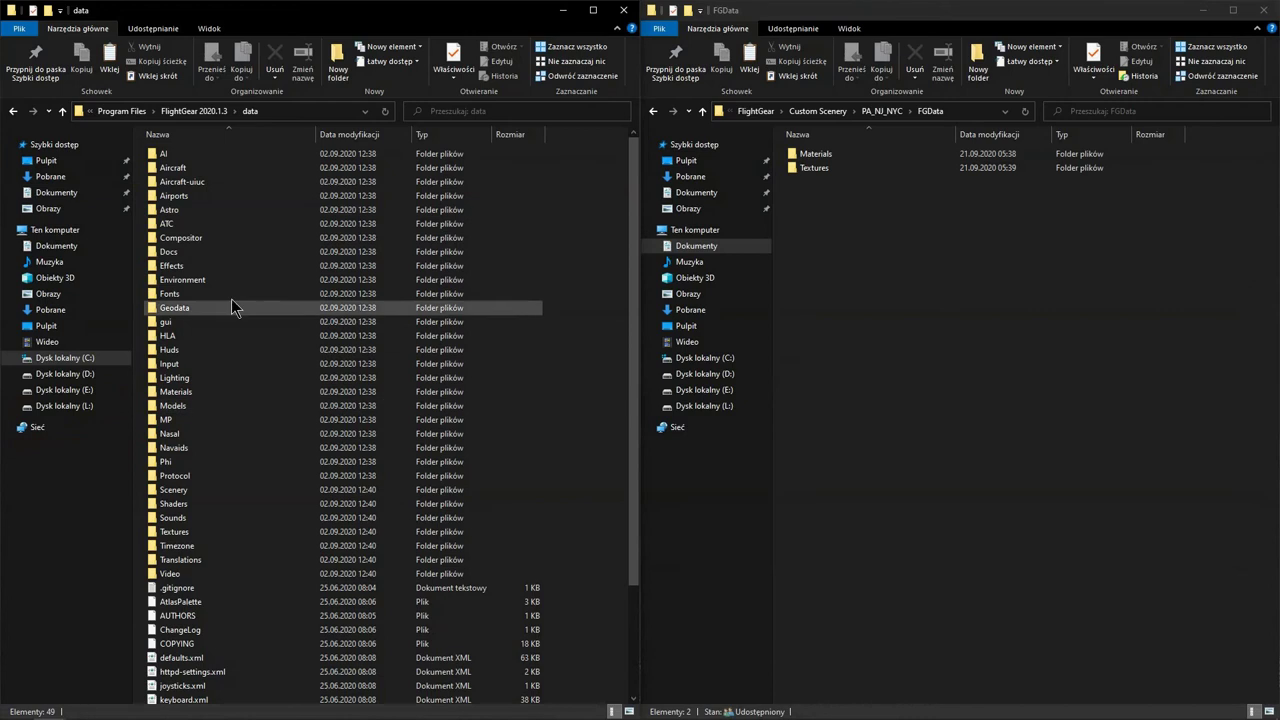
{"action": "left_click", "coordinate": [181, 394]}
{"action": "double_click", "coordinate": [183, 395]}
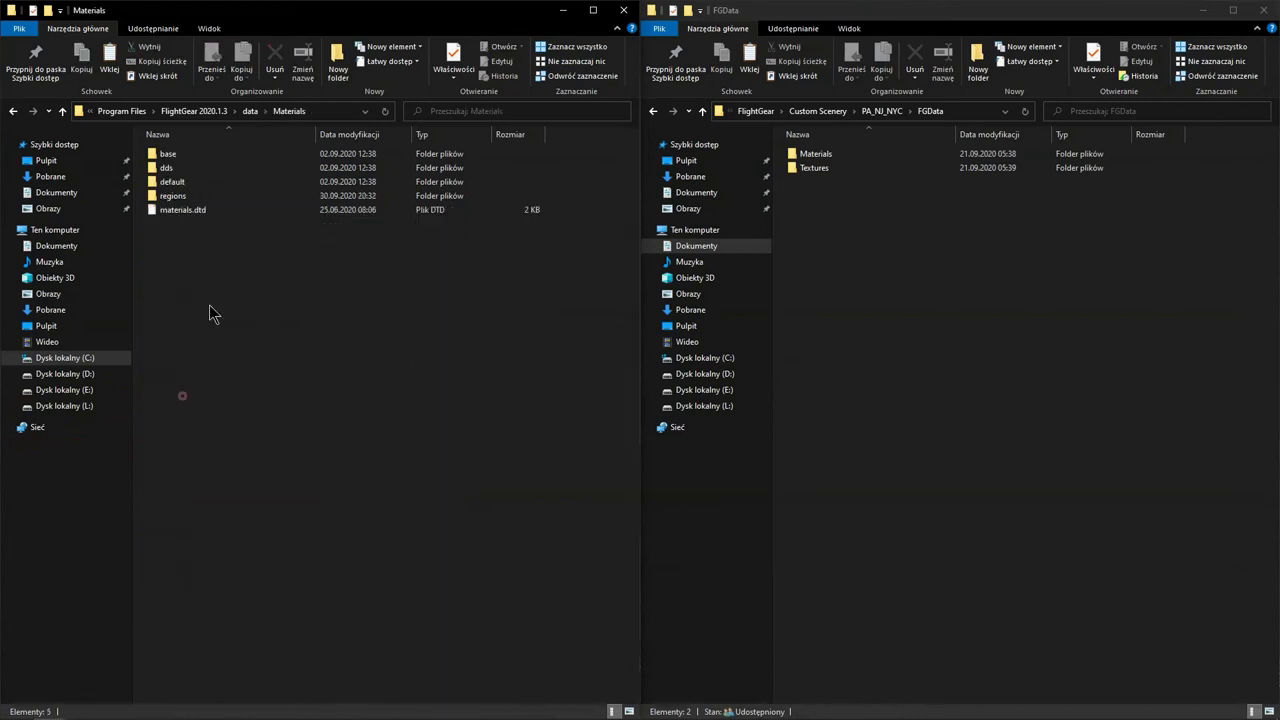
{"action": "double_click", "coordinate": [814, 155]}
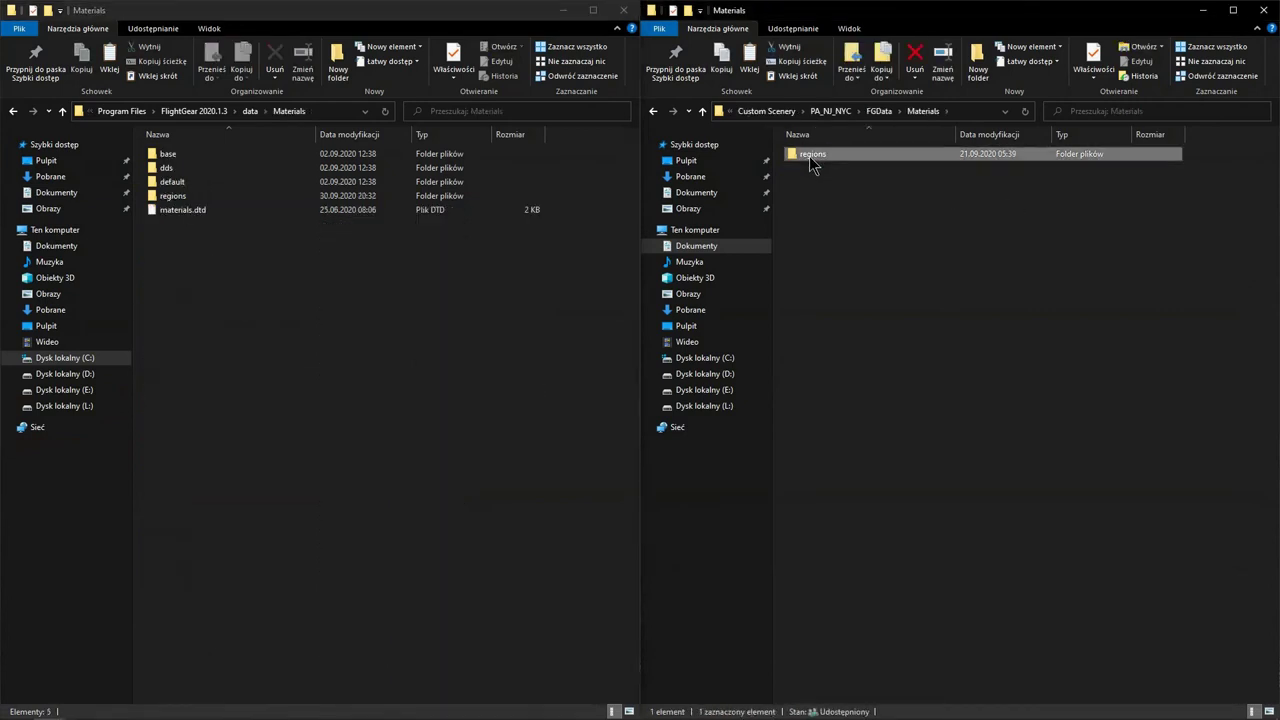
{"action": "double_click", "coordinate": [810, 156]}
{"action": "double_click", "coordinate": [165, 197]}
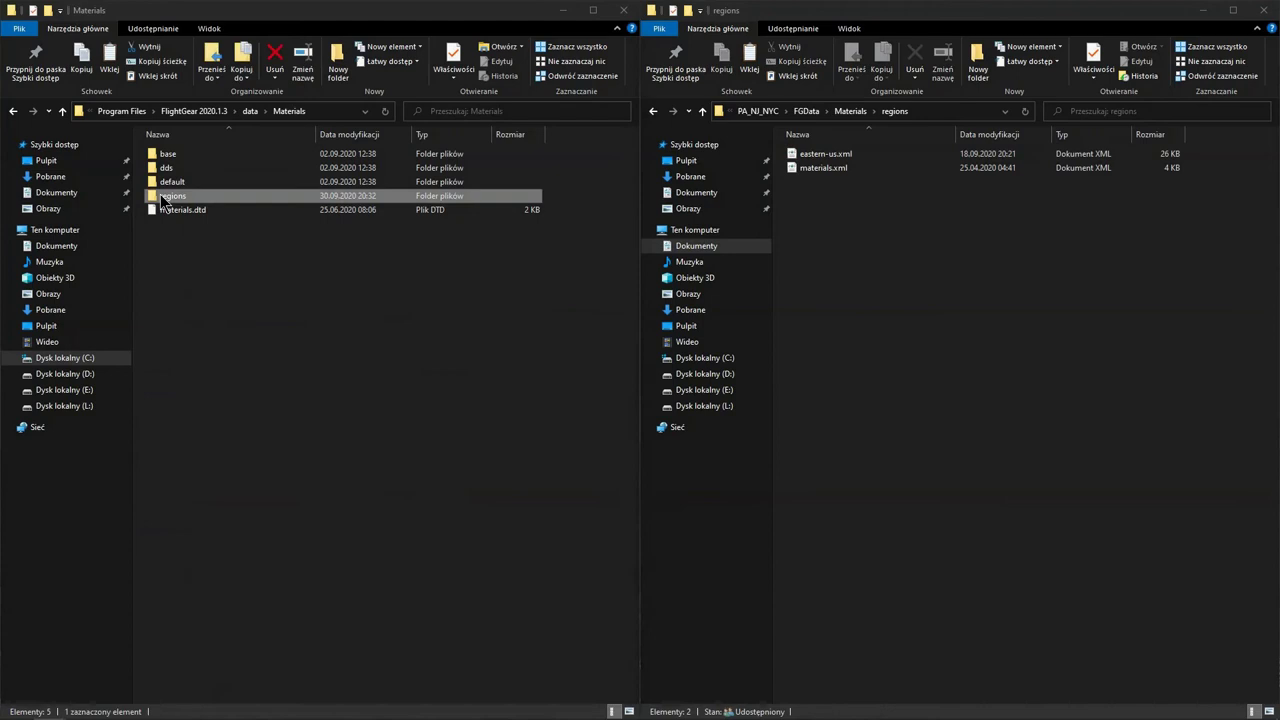
{"action": "scroll", "coordinate": [247, 393], "scroll_direction": "down", "scroll_amount": 4}
{"action": "scroll", "coordinate": [247, 393], "scroll_direction": "up", "scroll_amount": 4}
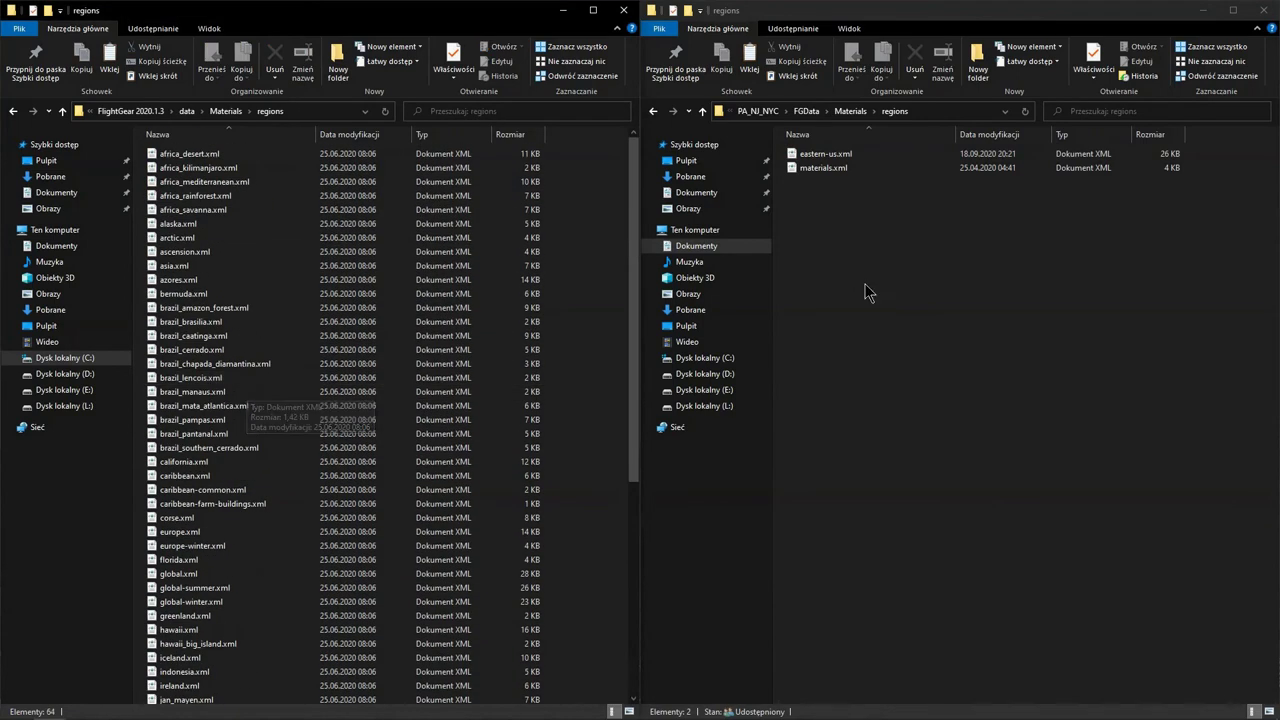
Move eastern-us.xml from the scenery's FGData regions folder into FlightGear 2020.1.3's data\Materials\regions folder, granting permission
{"action": "left_click", "coordinate": [832, 168]}
{"action": "left_click", "coordinate": [827, 155]}
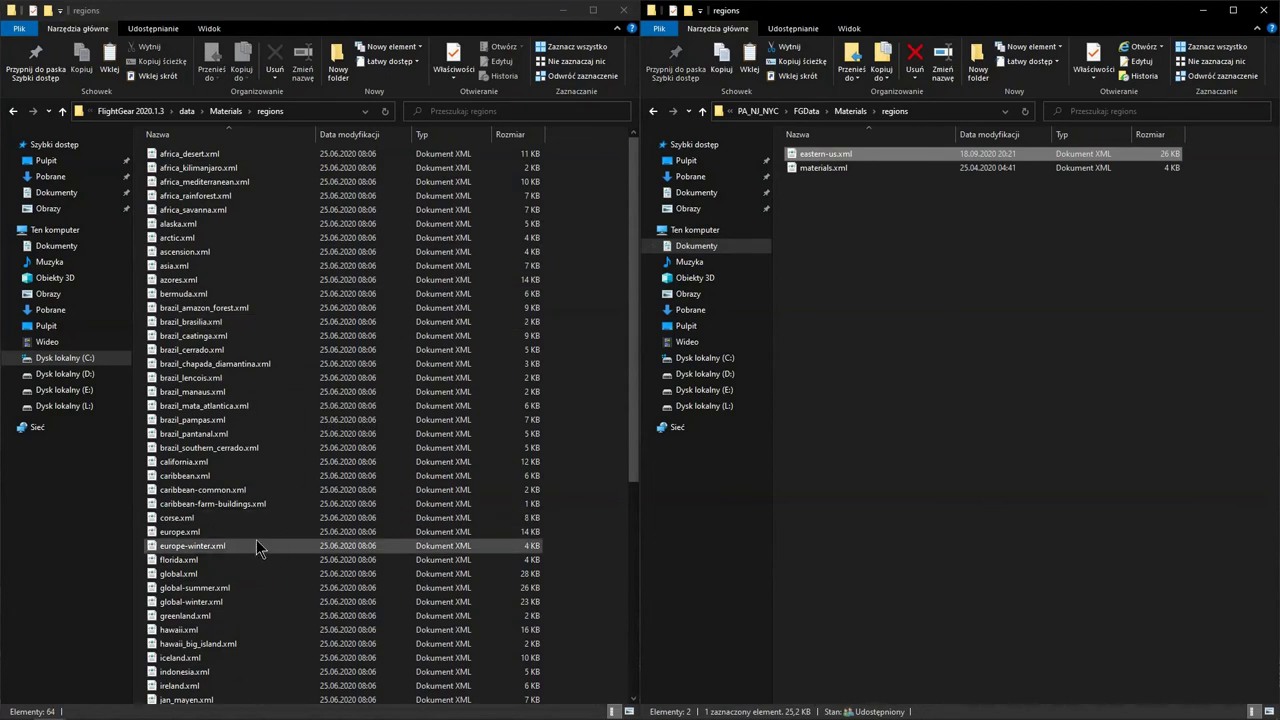
{"action": "left_click_drag", "start_coordinate": [686, 230], "coordinate": [206, 345]}
{"action": "left_click", "coordinate": [620, 286]}
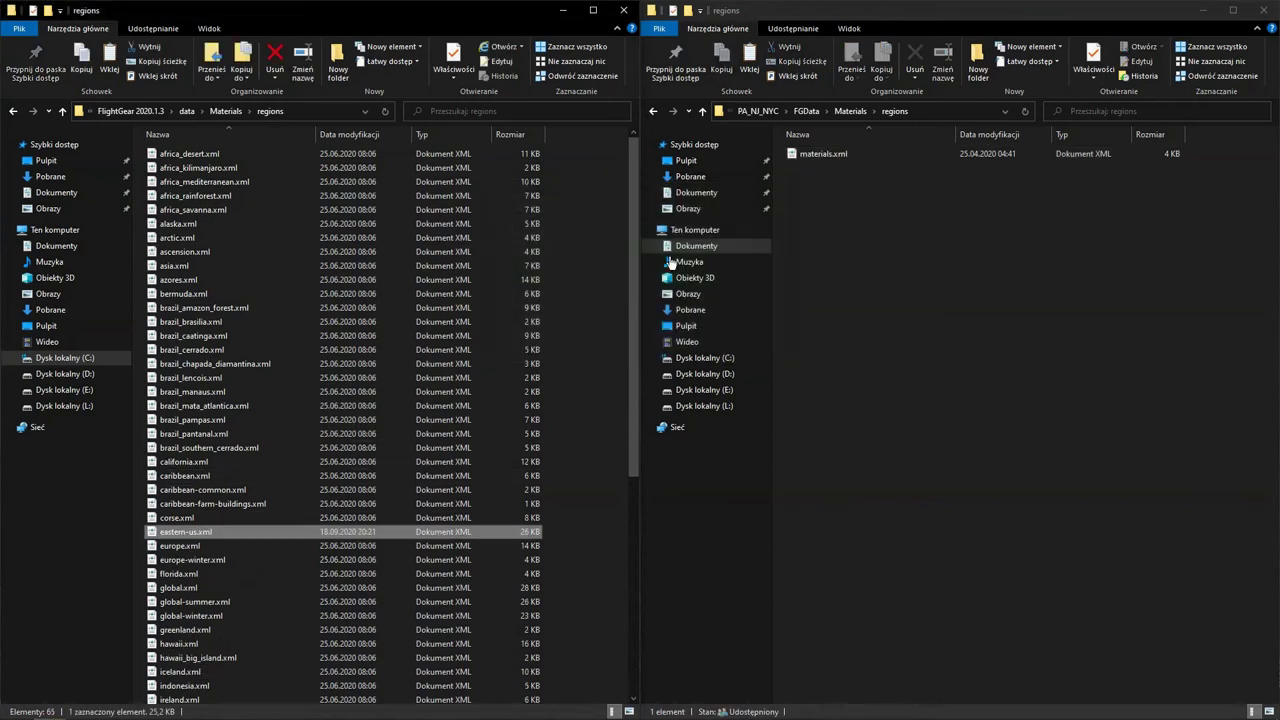
Copy eastern-us.xml from FlightGear's regions folder back into the scenery's FGData\Materials\regions folder
{"action": "left_click", "coordinate": [815, 155]}
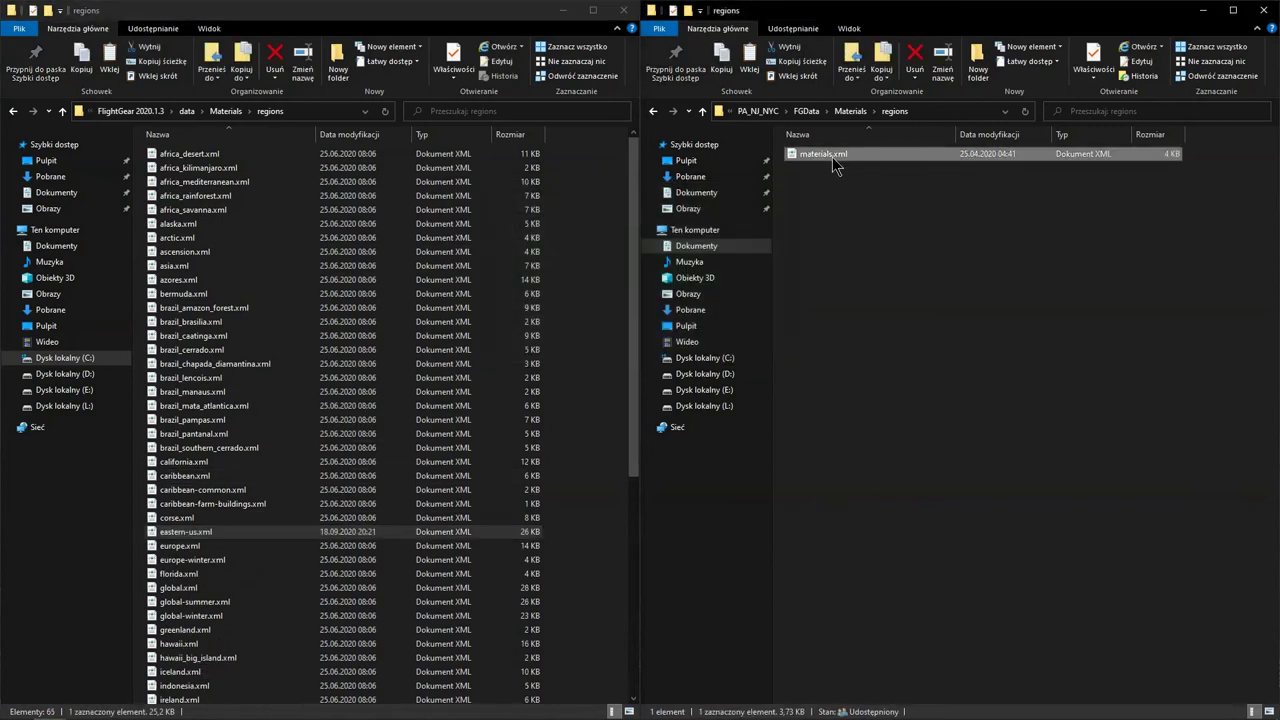
{"action": "left_click", "coordinate": [172, 536]}
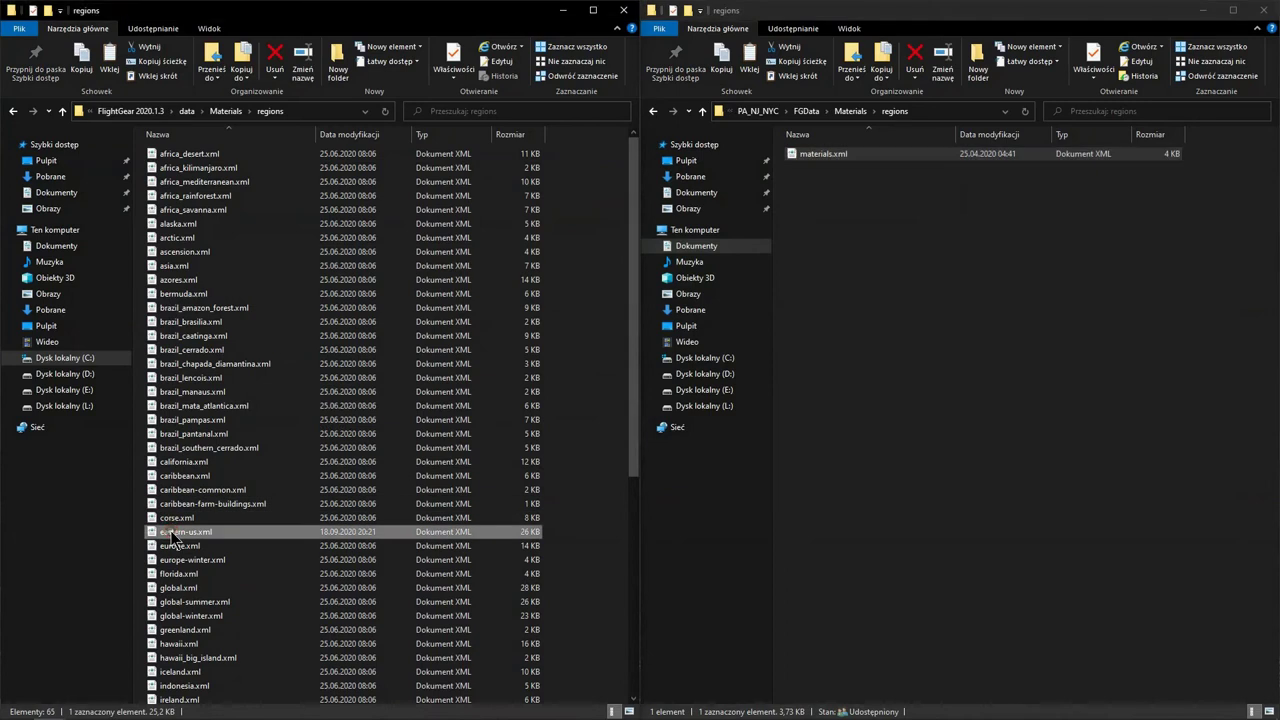
{"action": "left_click", "coordinate": [968, 325]}
{"action": "key", "text": "ctrl+v"}
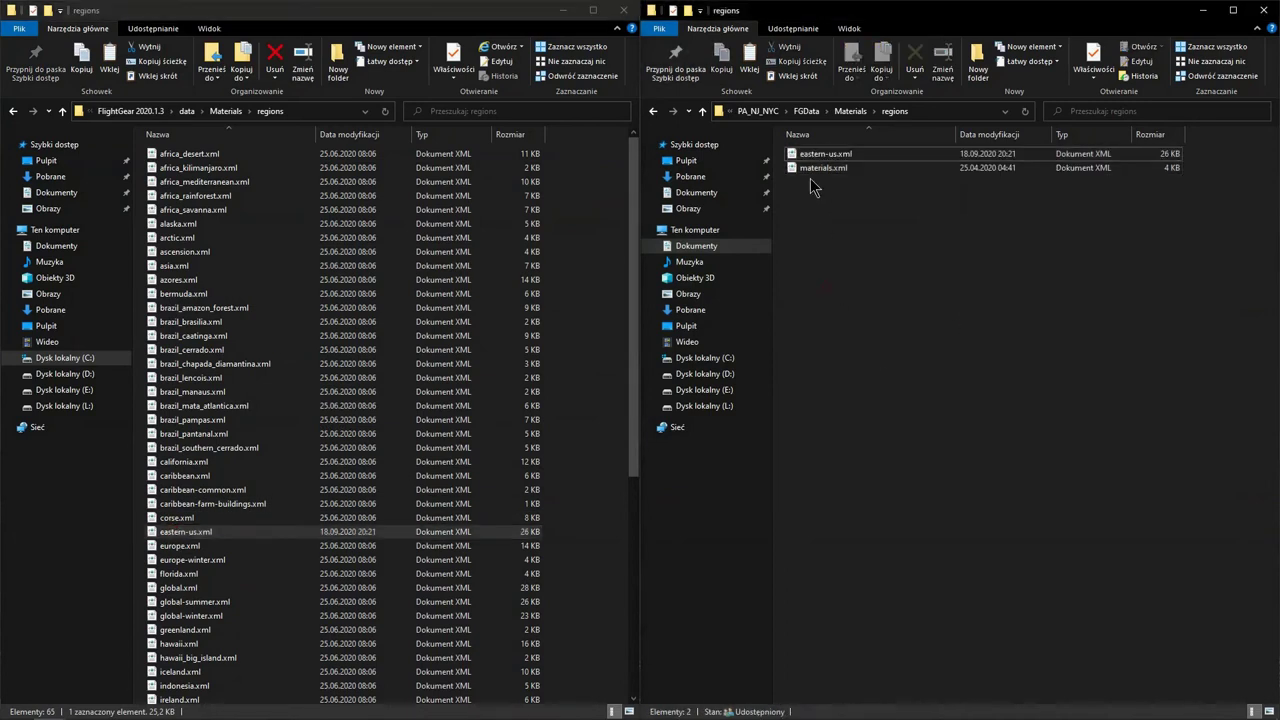
{"action": "left_click", "coordinate": [811, 171]}
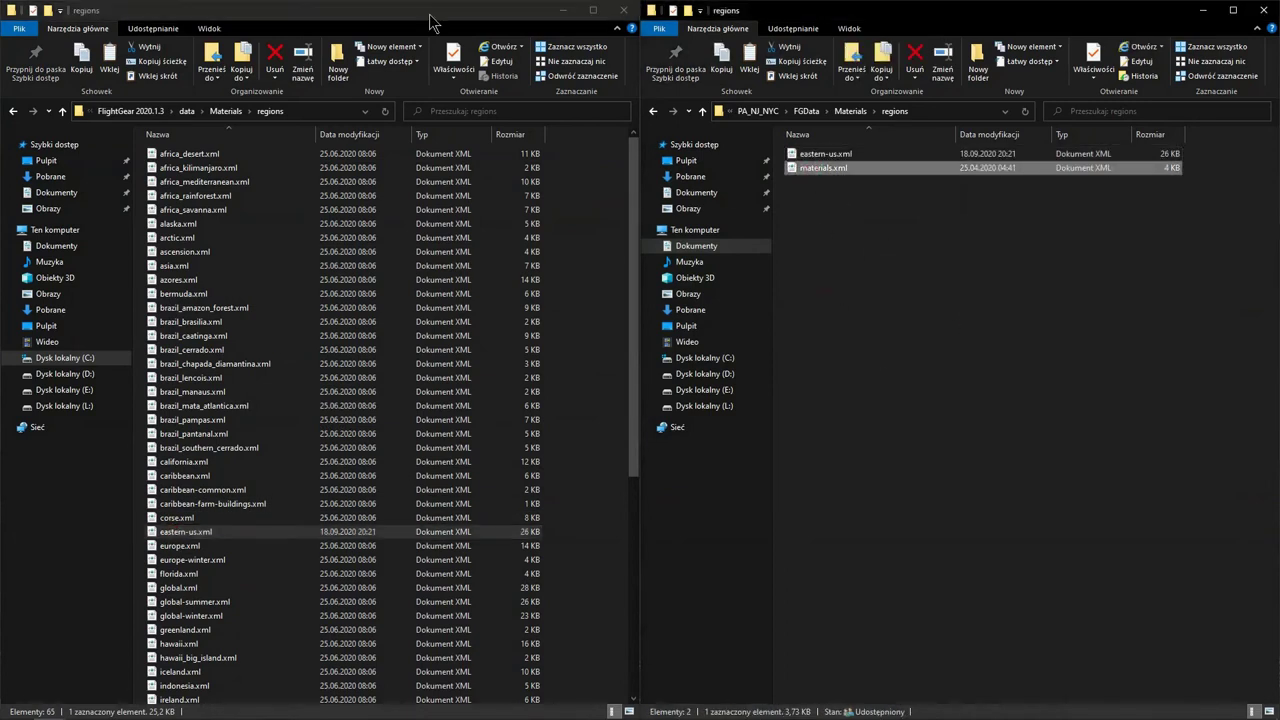
{"action": "left_click", "coordinate": [411, 114]}
{"action": "key", "text": "ctrl+v"}
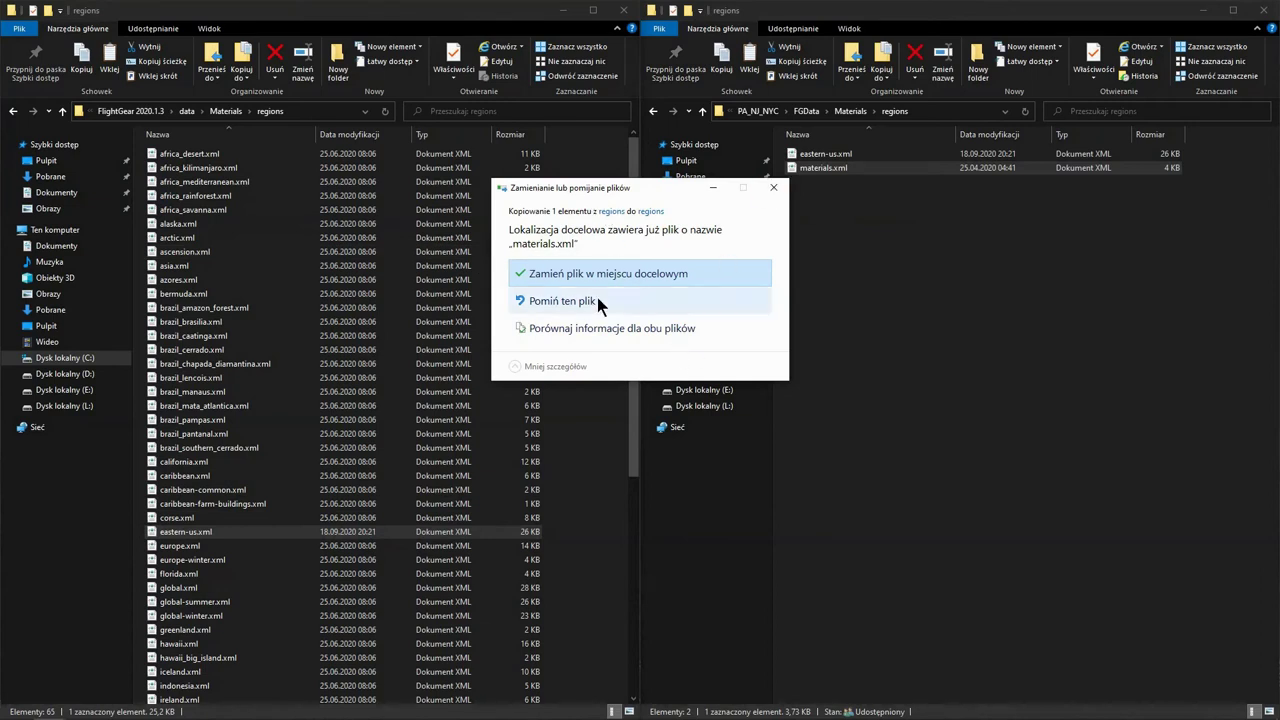
{"action": "left_click", "coordinate": [775, 189]}
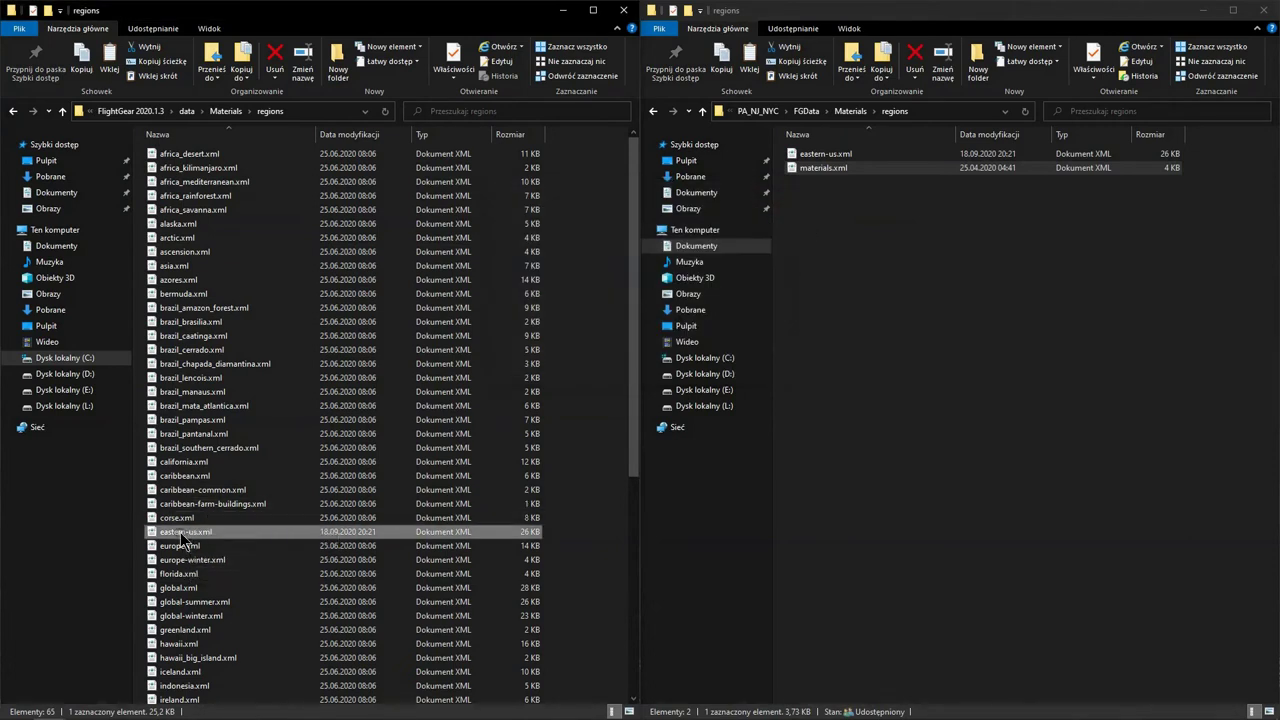
{"action": "type", "text": "m.xml"}
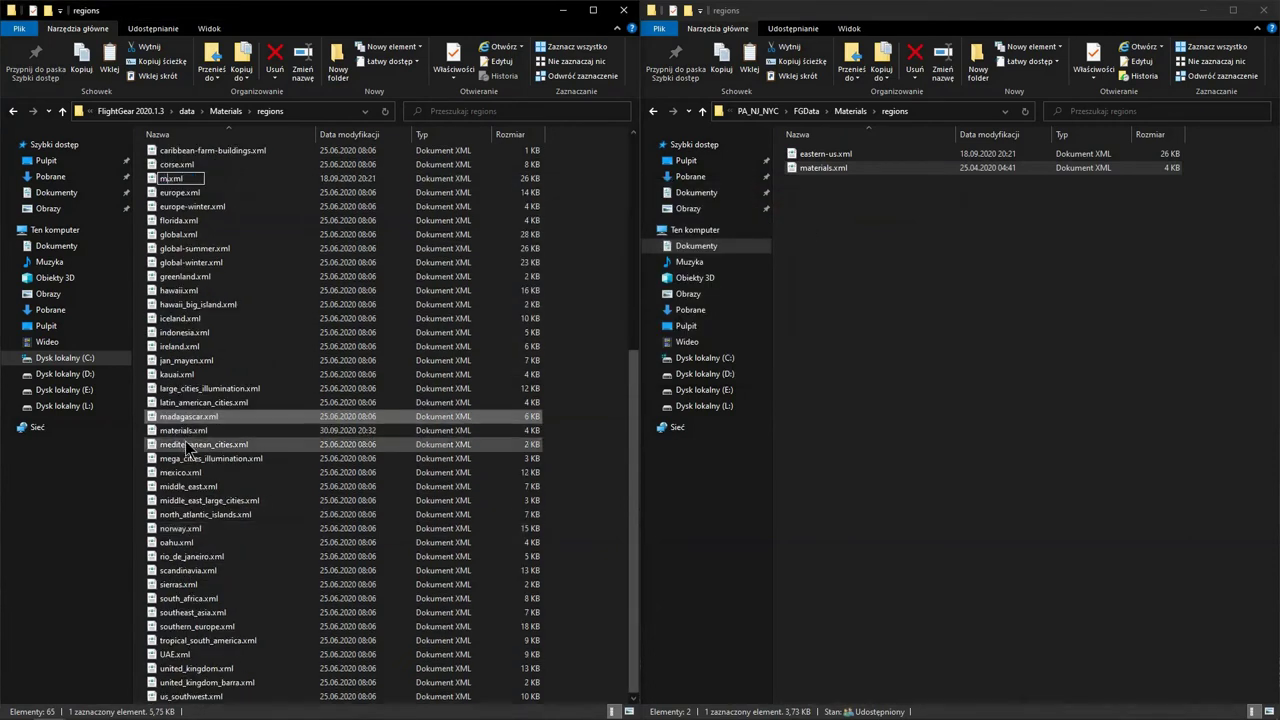
{"action": "left_click", "coordinate": [175, 436]}
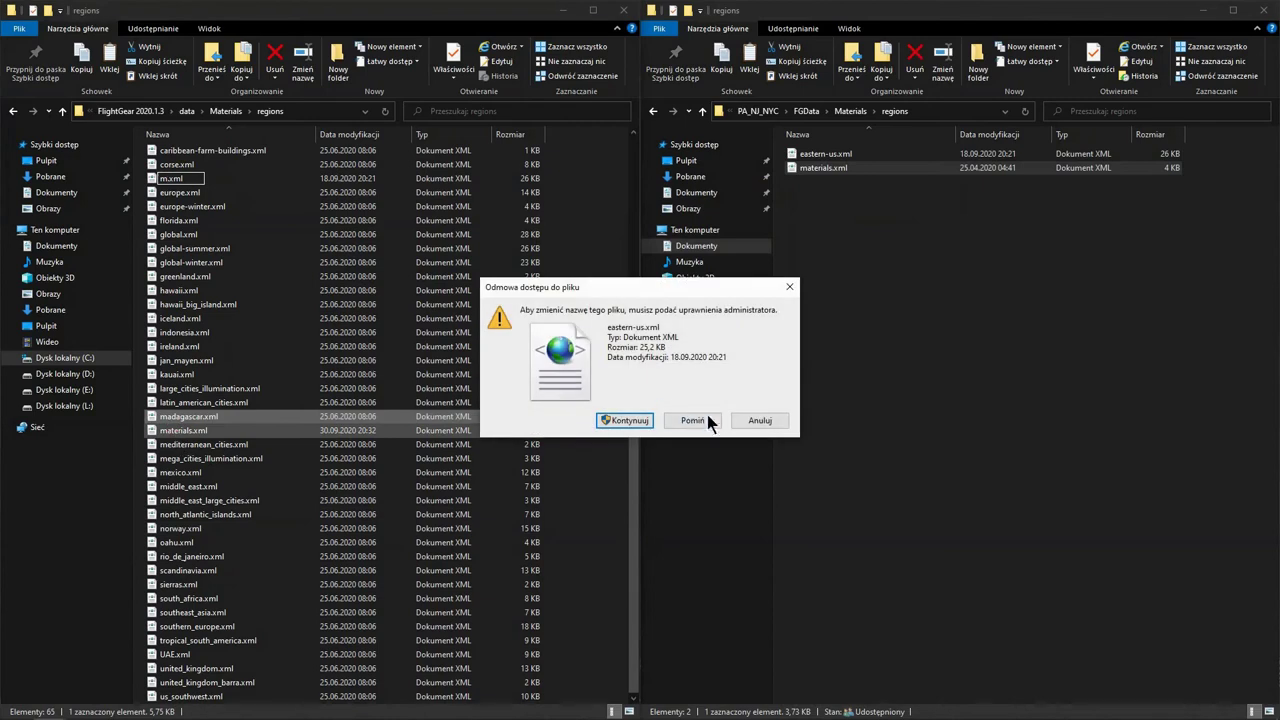
{"action": "left_click", "coordinate": [757, 421]}
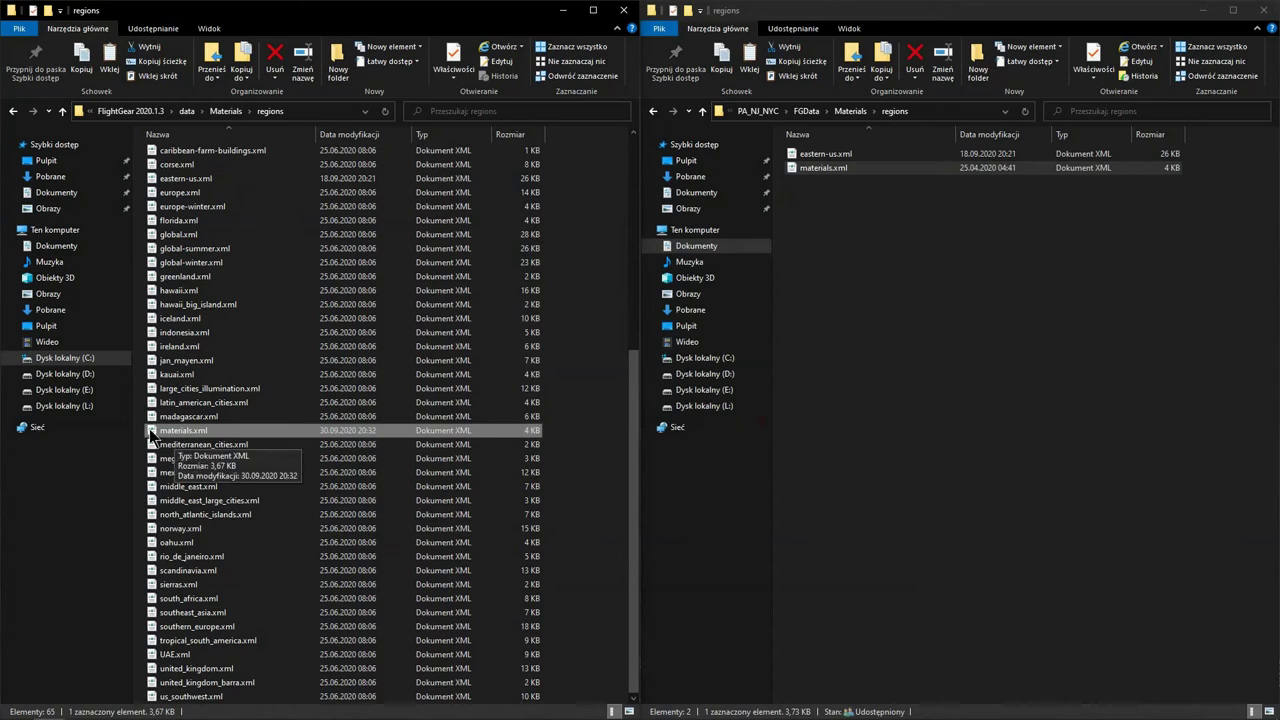
Duplicate materials.xml within FlightGear's data\Materials\regions folder as a backup, granting administrator permission
{"action": "key", "text": "ctrl+c"}
{"action": "key", "text": "ctrl+v"}
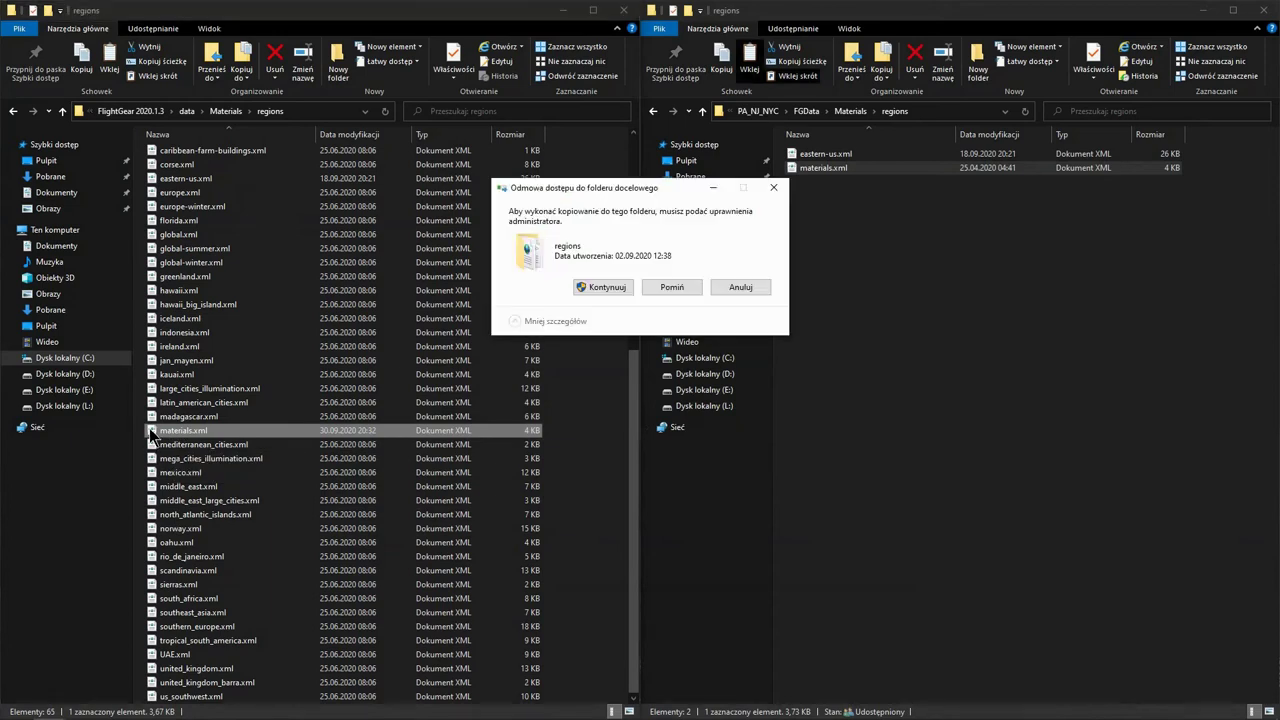
{"action": "left_click", "coordinate": [597, 288]}
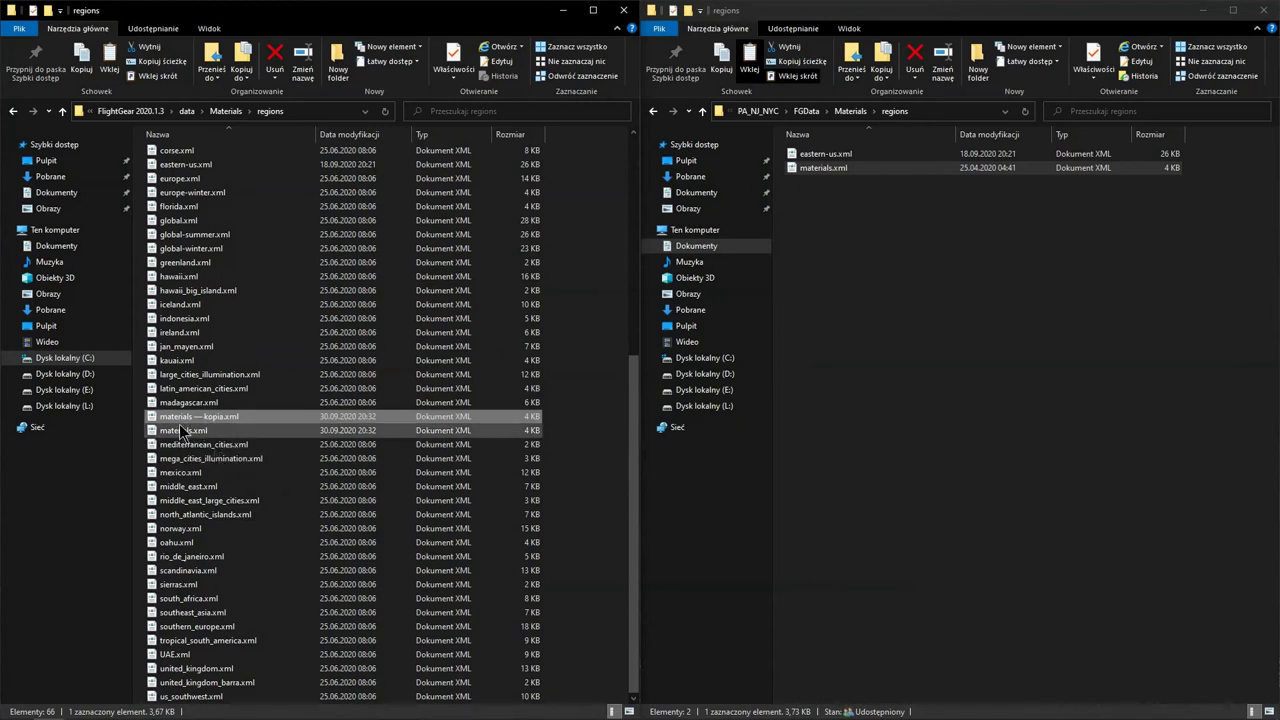
Copy materials.xml from the scenery's FGData\Materials\regions folder into FlightGear's regions folder, replacing the existing file
{"action": "left_click", "coordinate": [800, 168]}
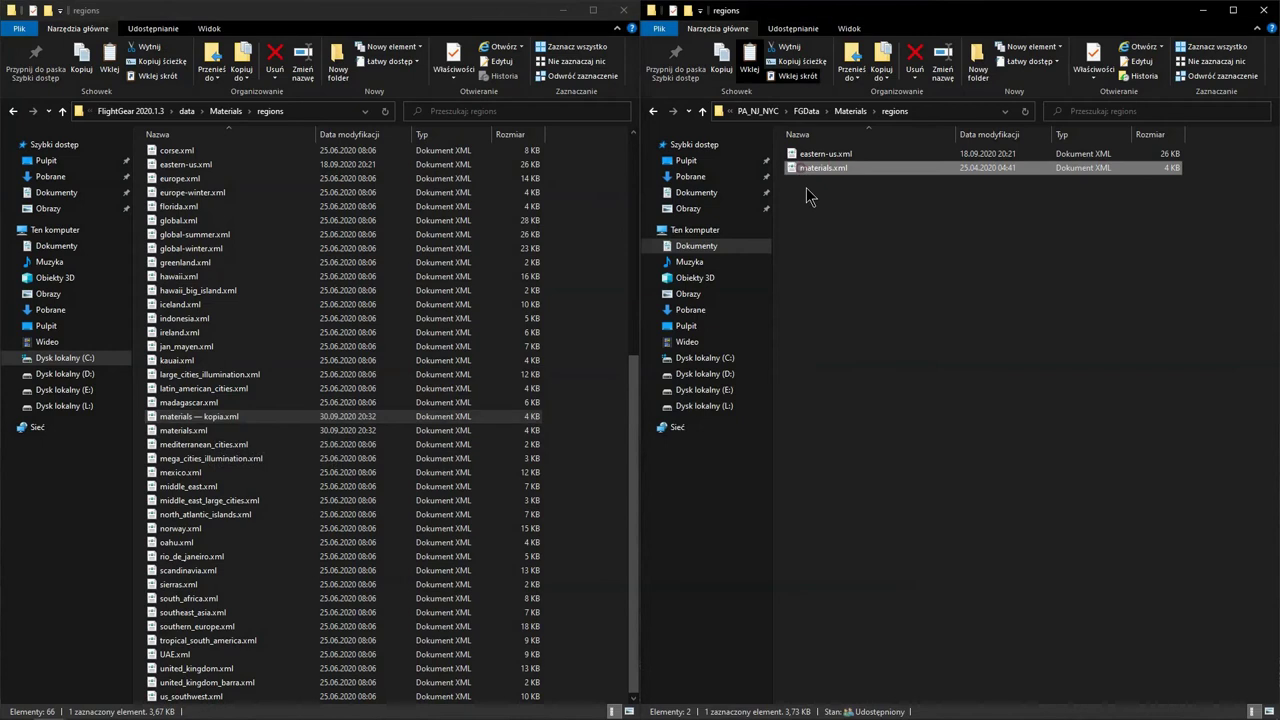
{"action": "key", "text": "ctrl+v"}
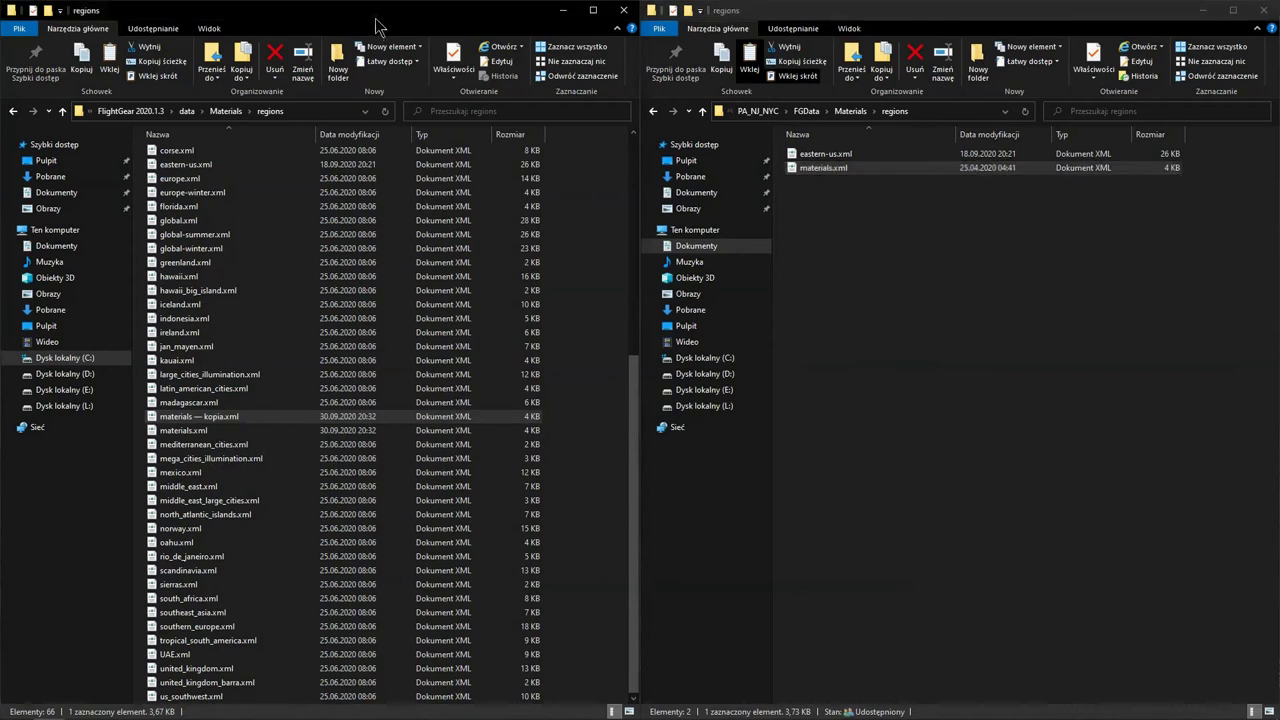
{"action": "left_click", "coordinate": [709, 270]}
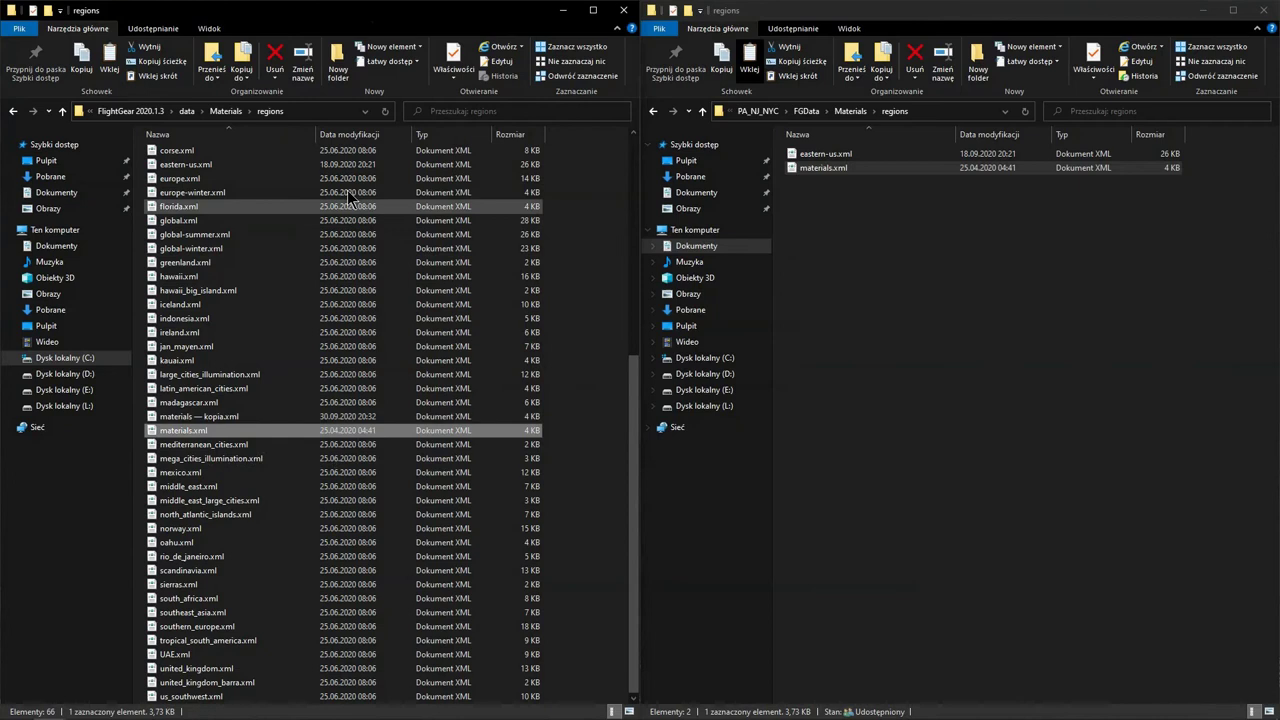
Open the Textures\Terrain folder in both the FlightGear 2020.1.3 data window and the scenery's FGData window
{"action": "left_click", "coordinate": [186, 111]}
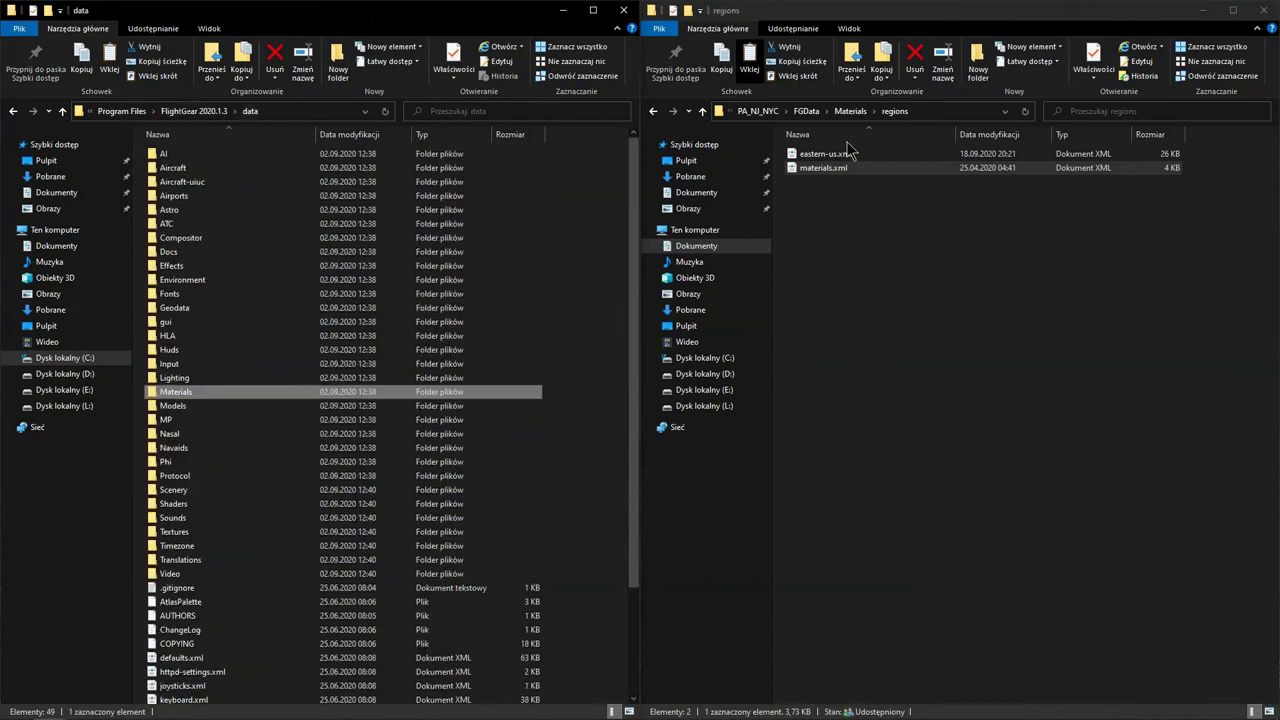
{"action": "left_click", "coordinate": [806, 111]}
{"action": "double_click", "coordinate": [815, 168]}
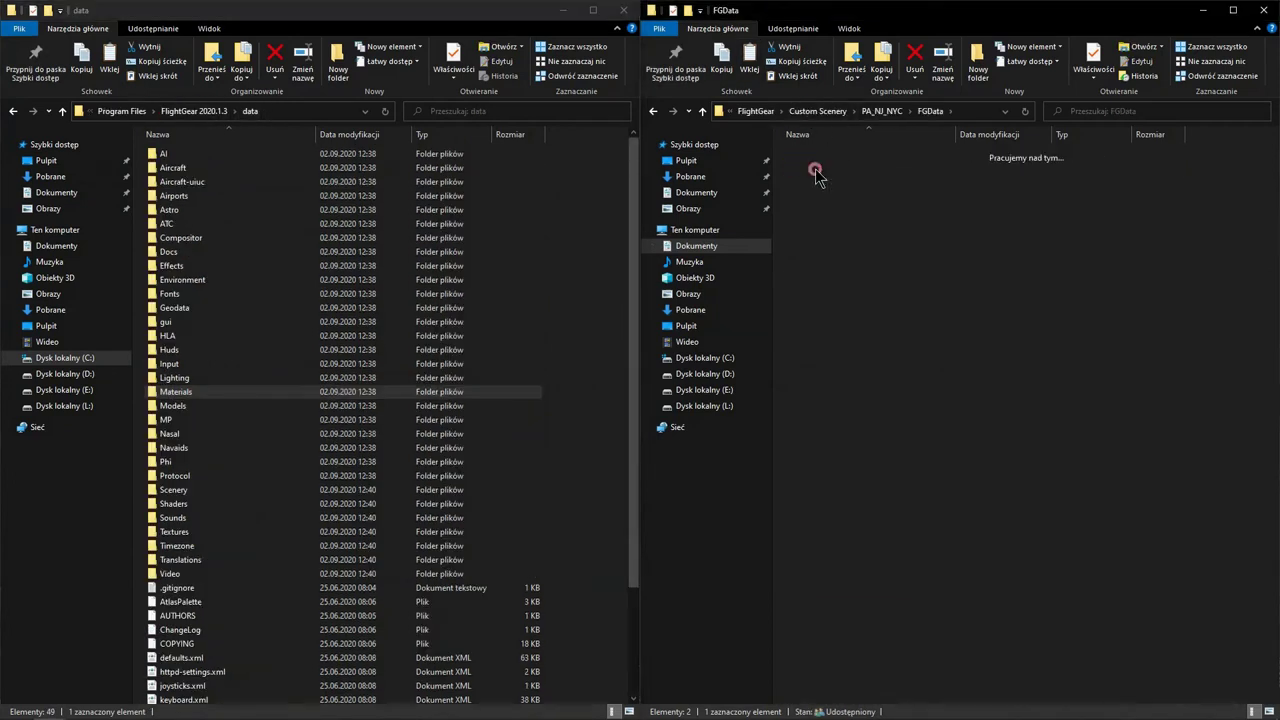
{"action": "double_click", "coordinate": [815, 155]}
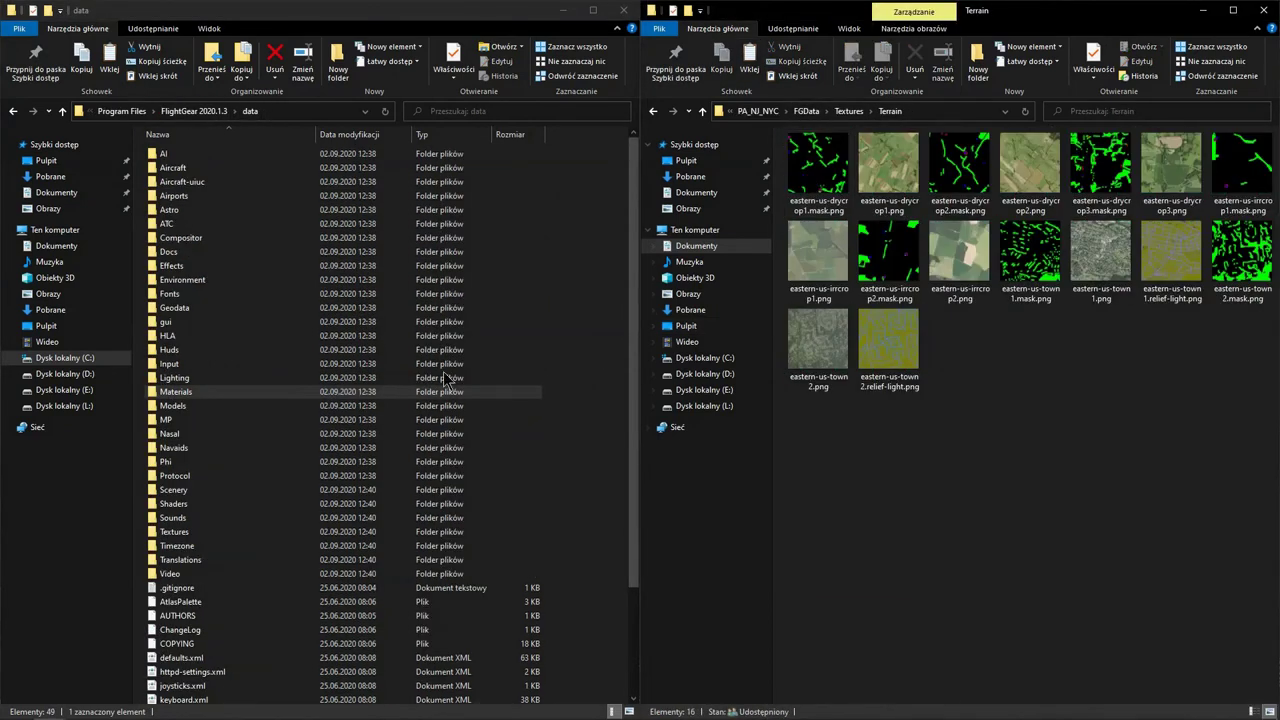
{"action": "double_click", "coordinate": [174, 531]}
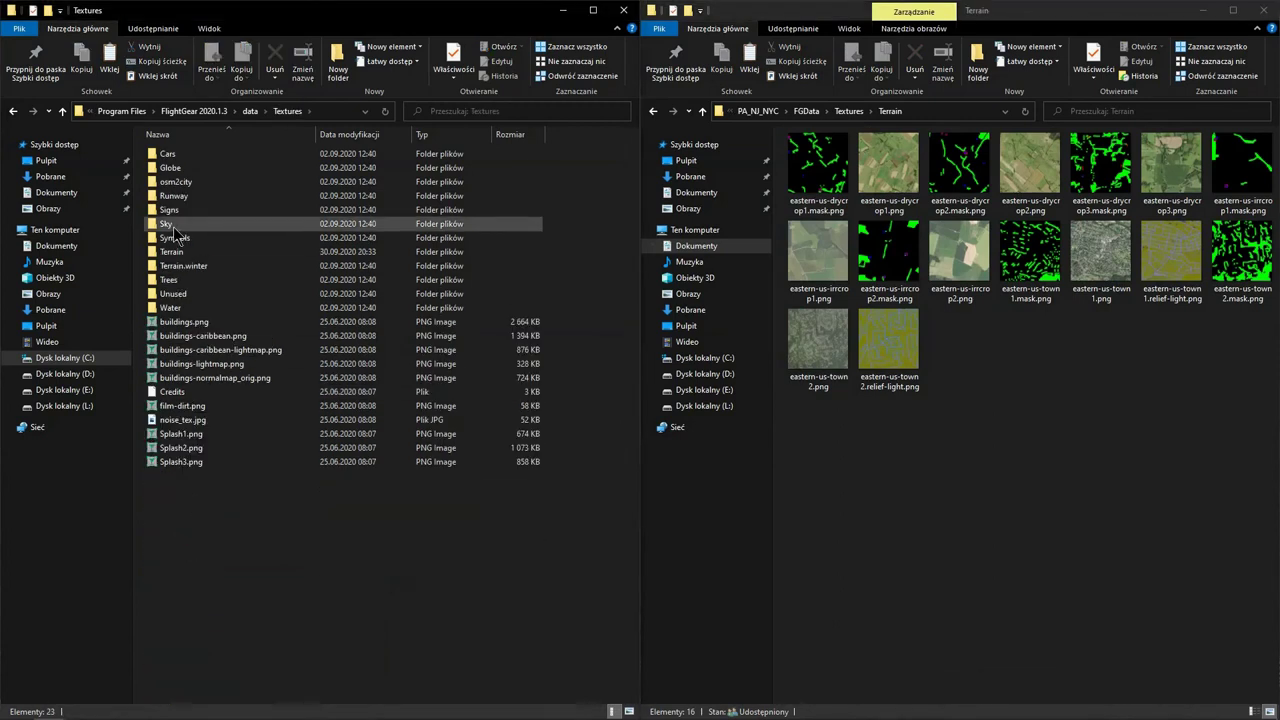
{"action": "left_click", "coordinate": [196, 256]}
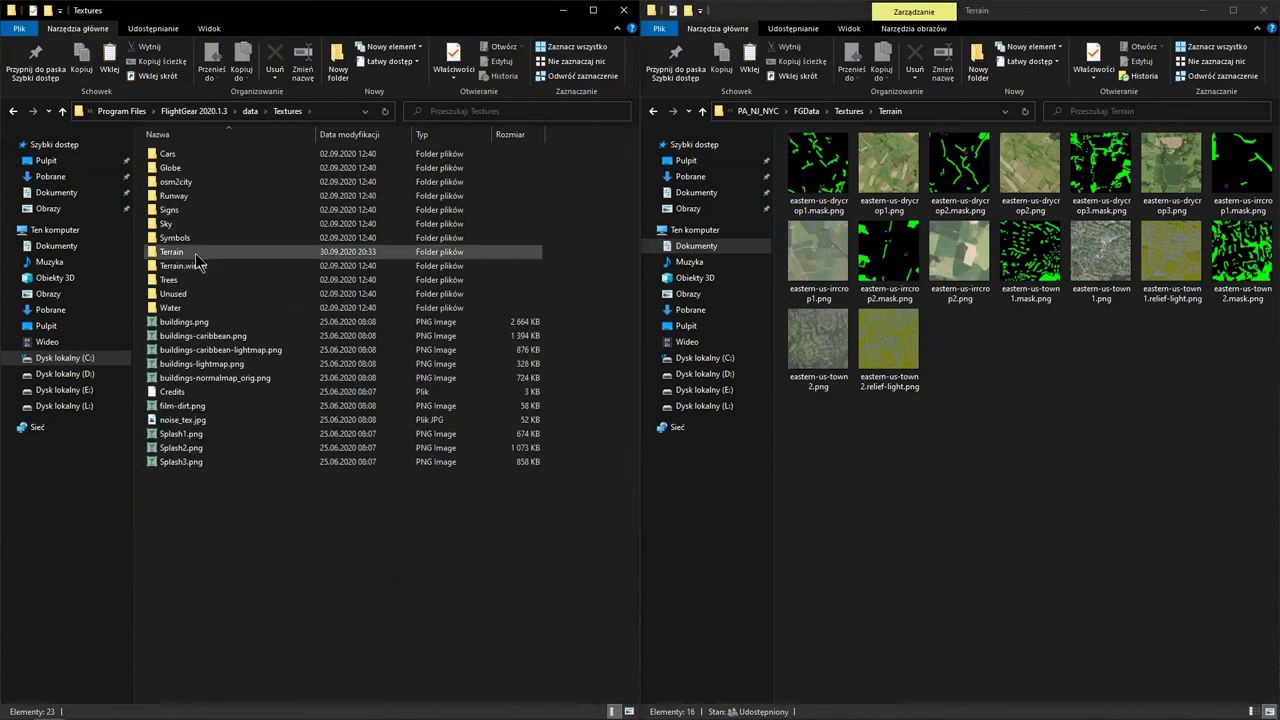
{"action": "double_click", "coordinate": [196, 258]}
{"action": "scroll", "coordinate": [440, 345], "scroll_direction": "down", "scroll_amount": 10}
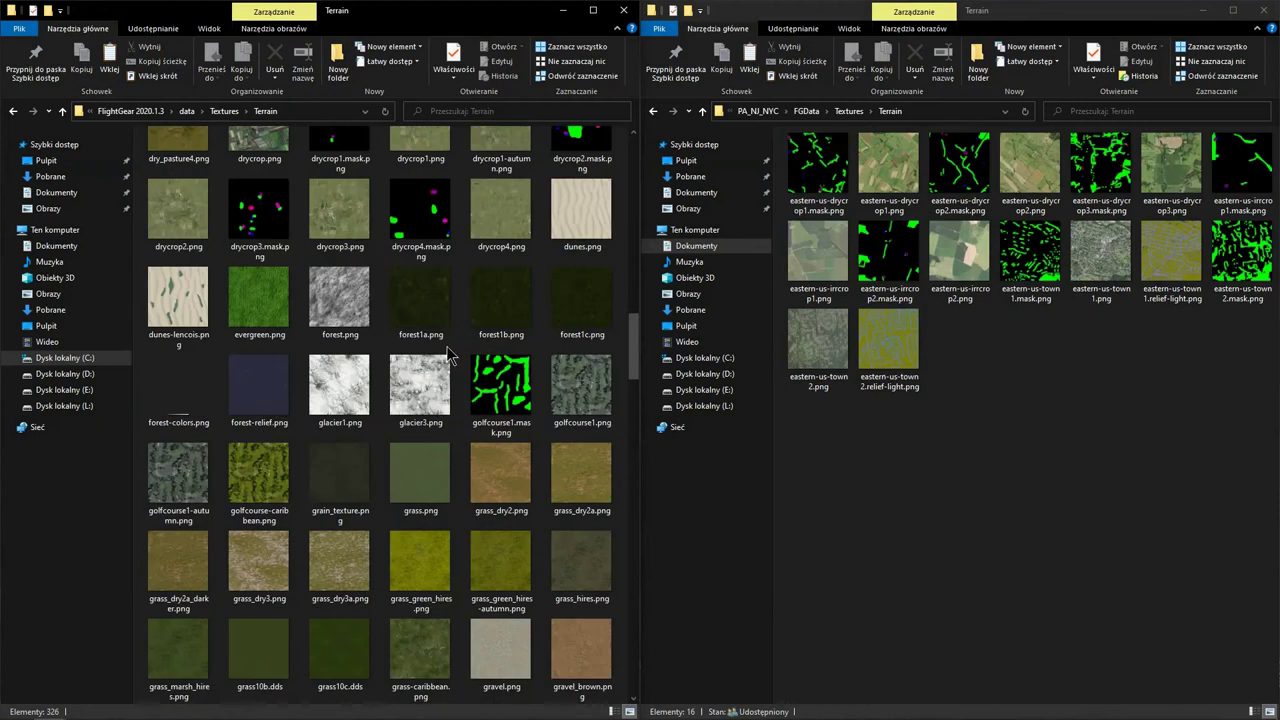
Copy all the eastern-us texture images from the scenery's Terrain folder into FlightGear's data\Textures\Terrain, granting permission for all items
{"action": "left_click", "coordinate": [811, 210]}
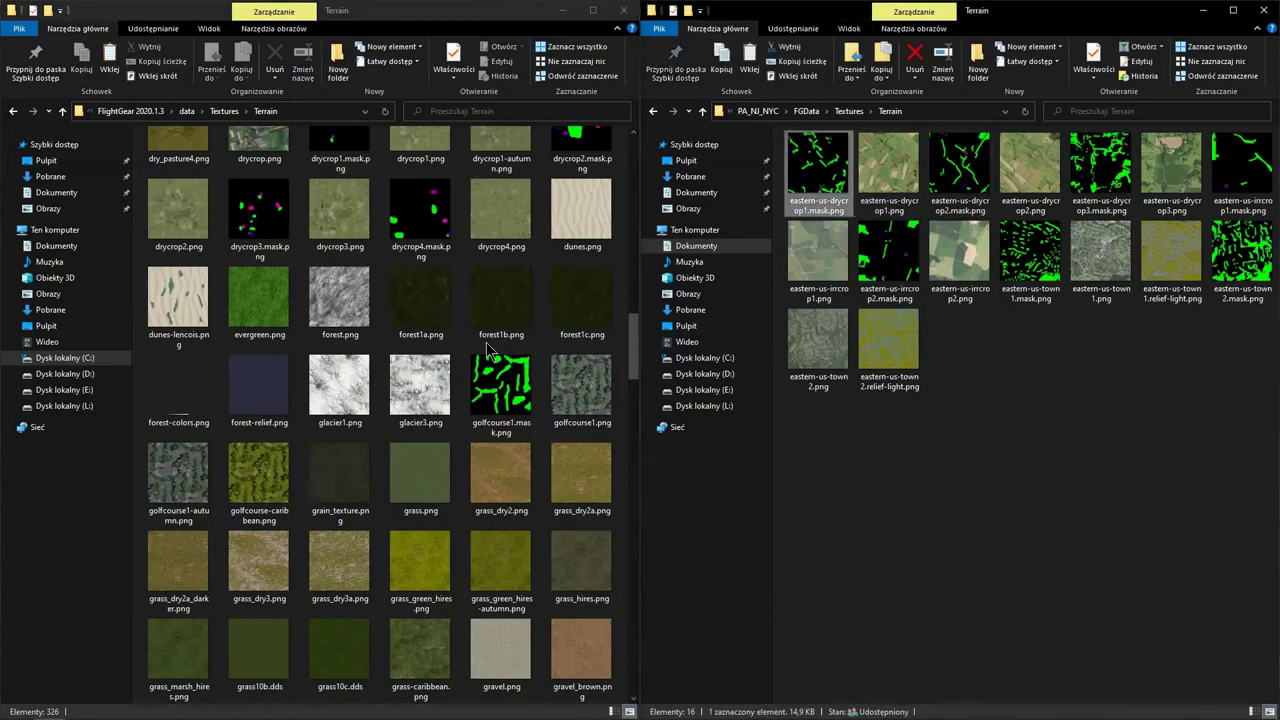
{"action": "left_click_drag", "start_coordinate": [845, 465], "coordinate": [1264, 140]}
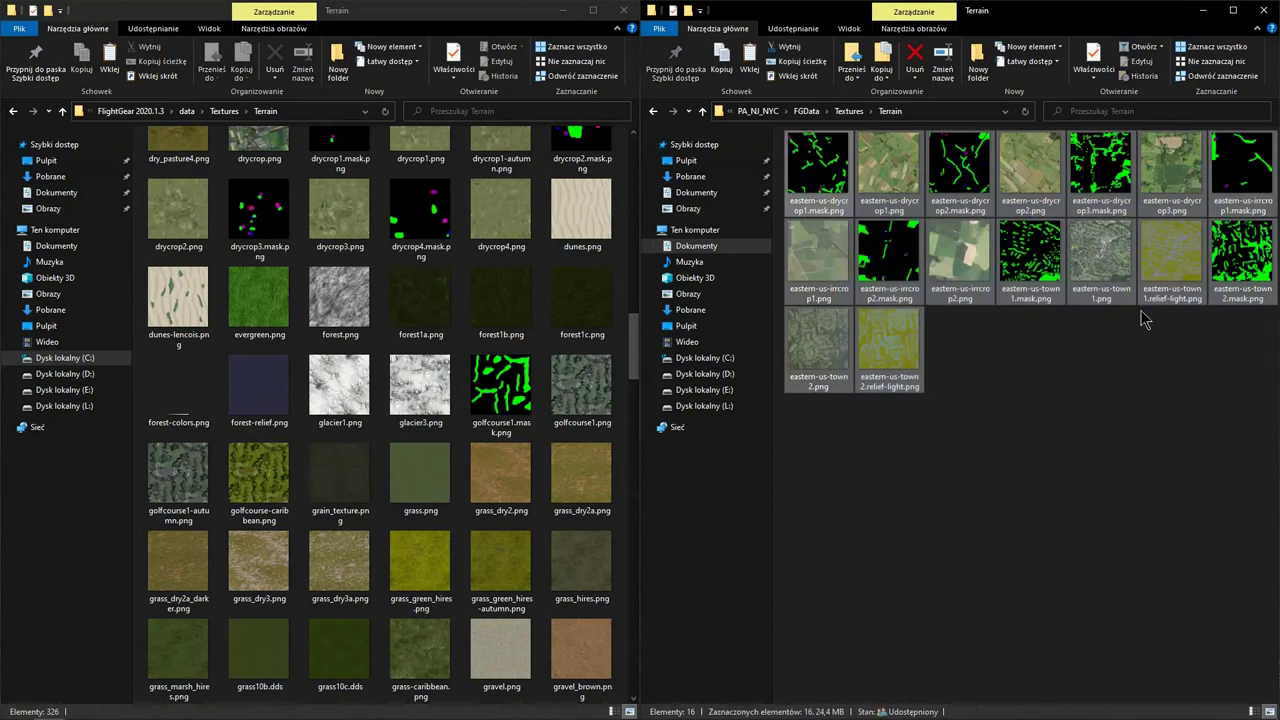
{"action": "left_click", "coordinate": [432, 22]}
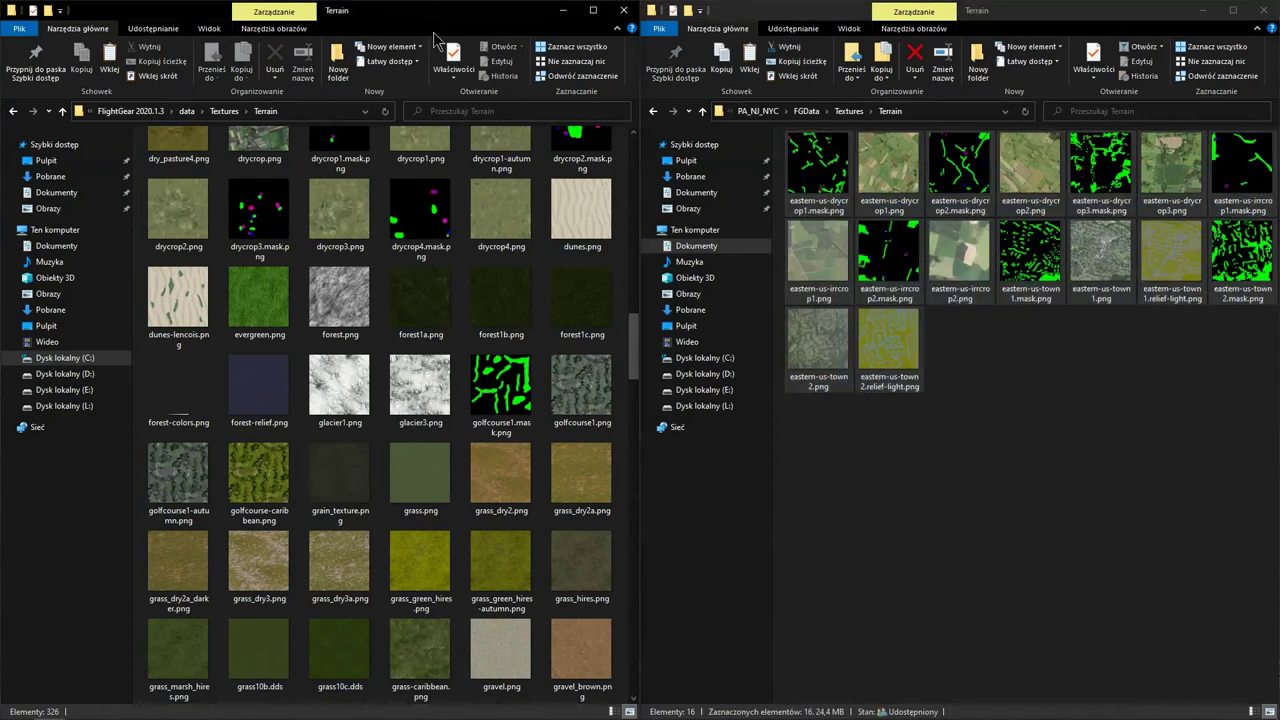
{"action": "key", "text": "ctrl+v"}
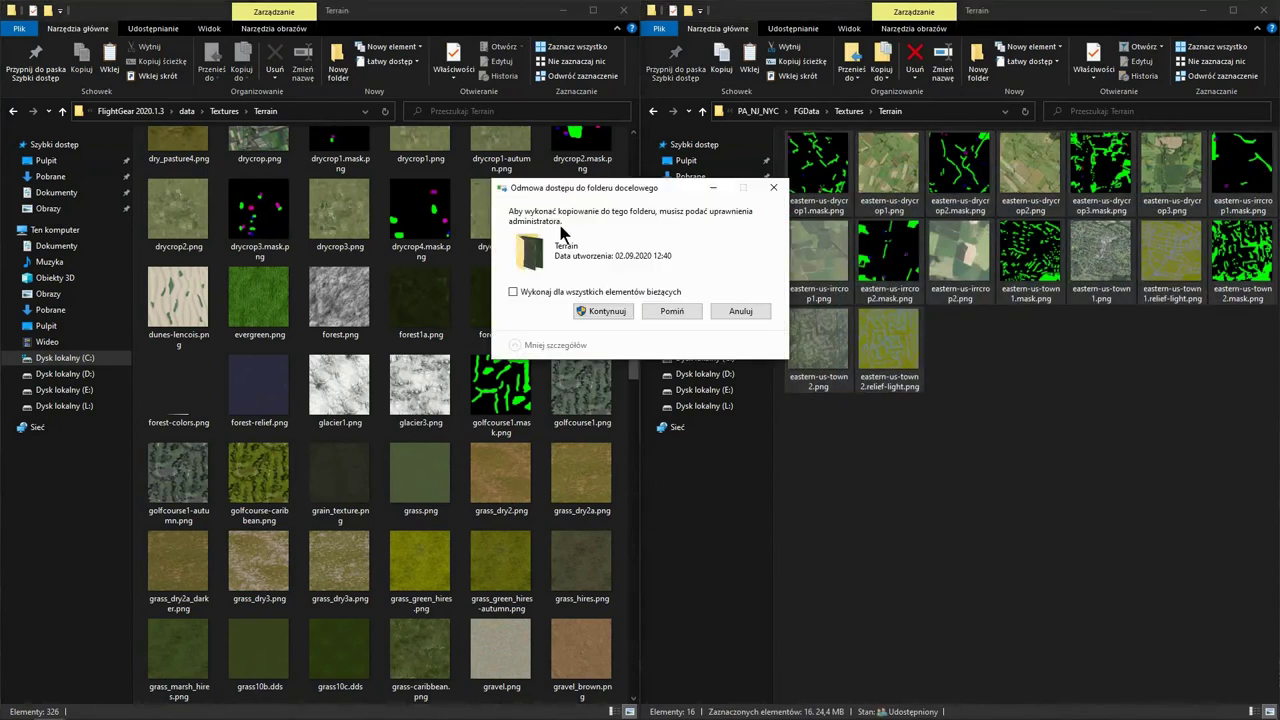
{"action": "left_click", "coordinate": [591, 311]}
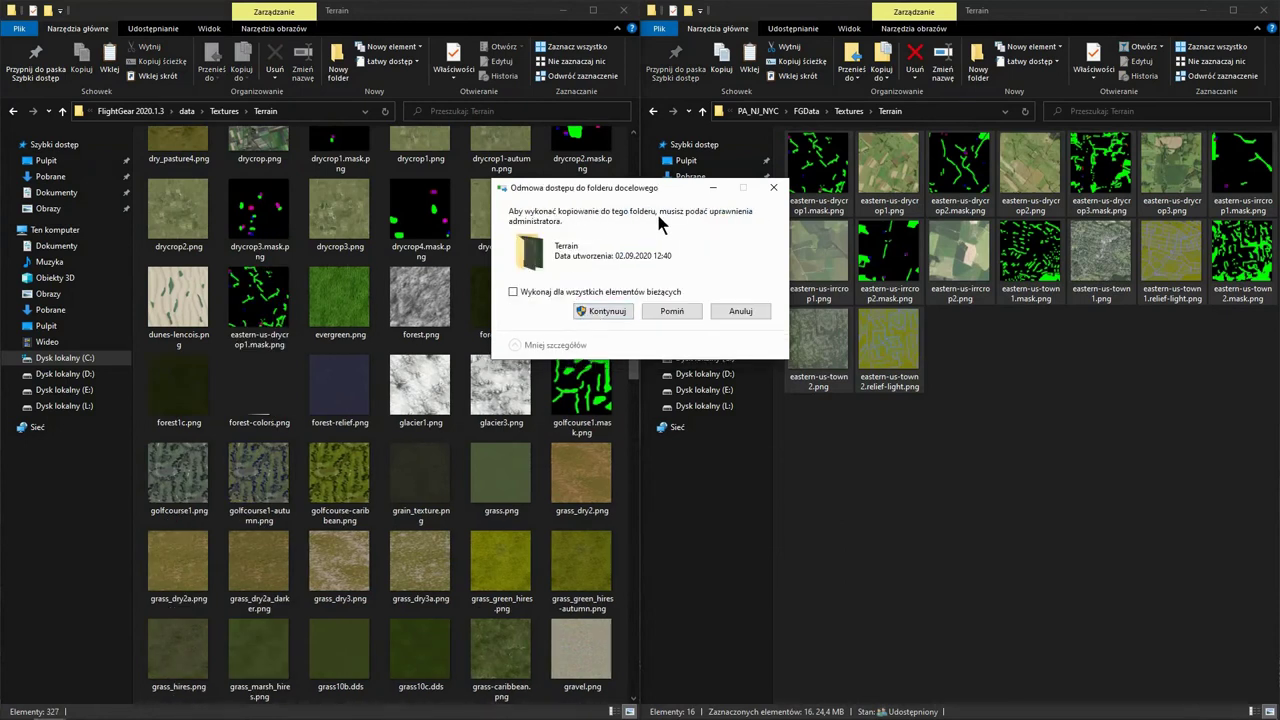
{"action": "left_click", "coordinate": [585, 312]}
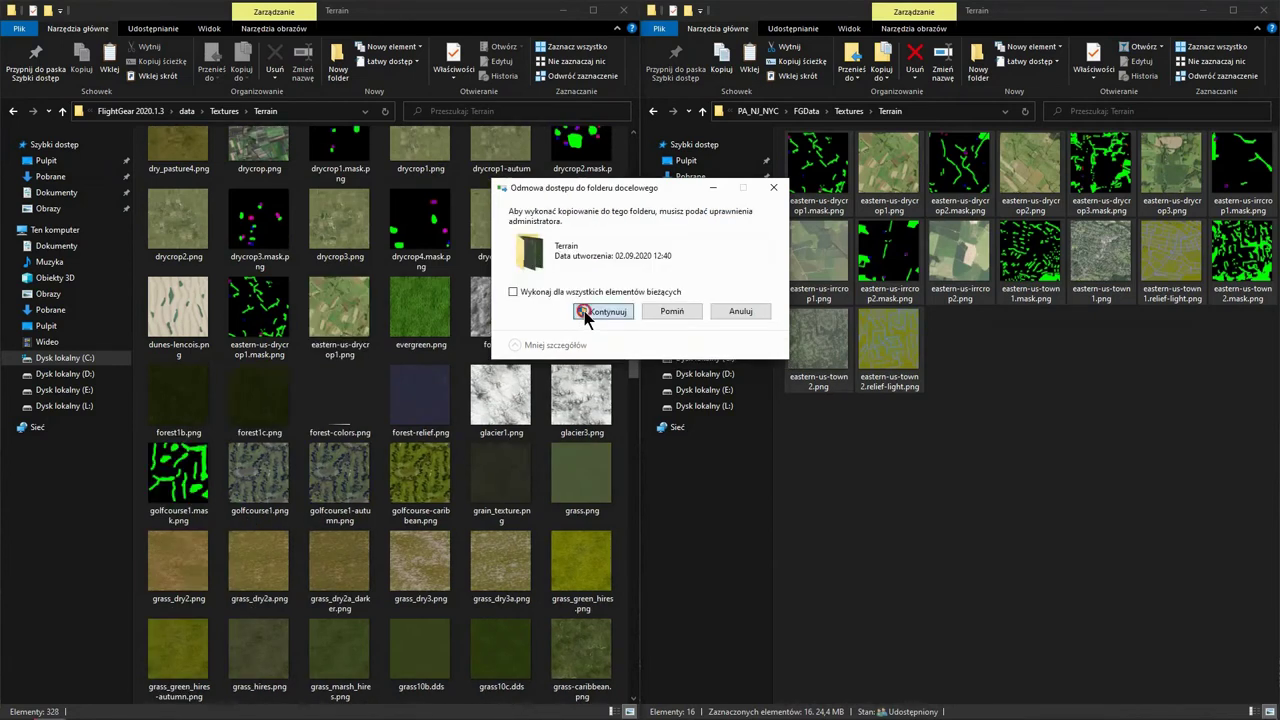
{"action": "left_click", "coordinate": [587, 312]}
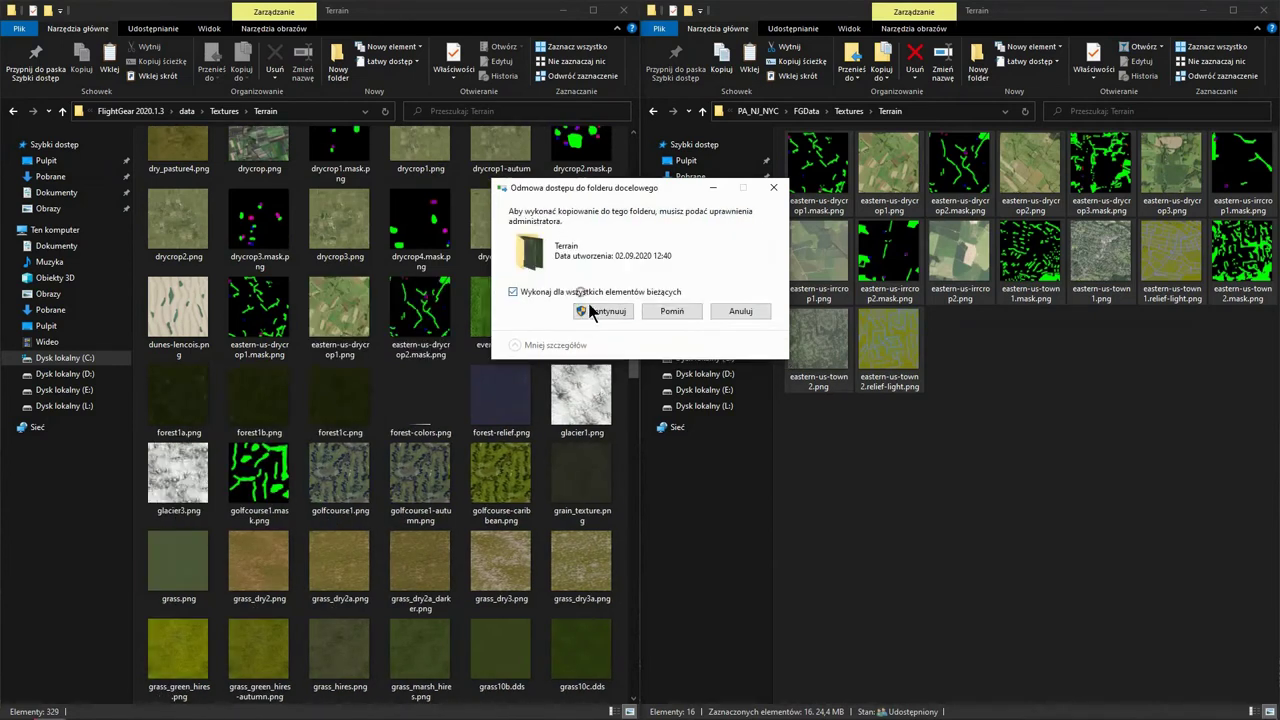
{"action": "left_click", "coordinate": [590, 312]}
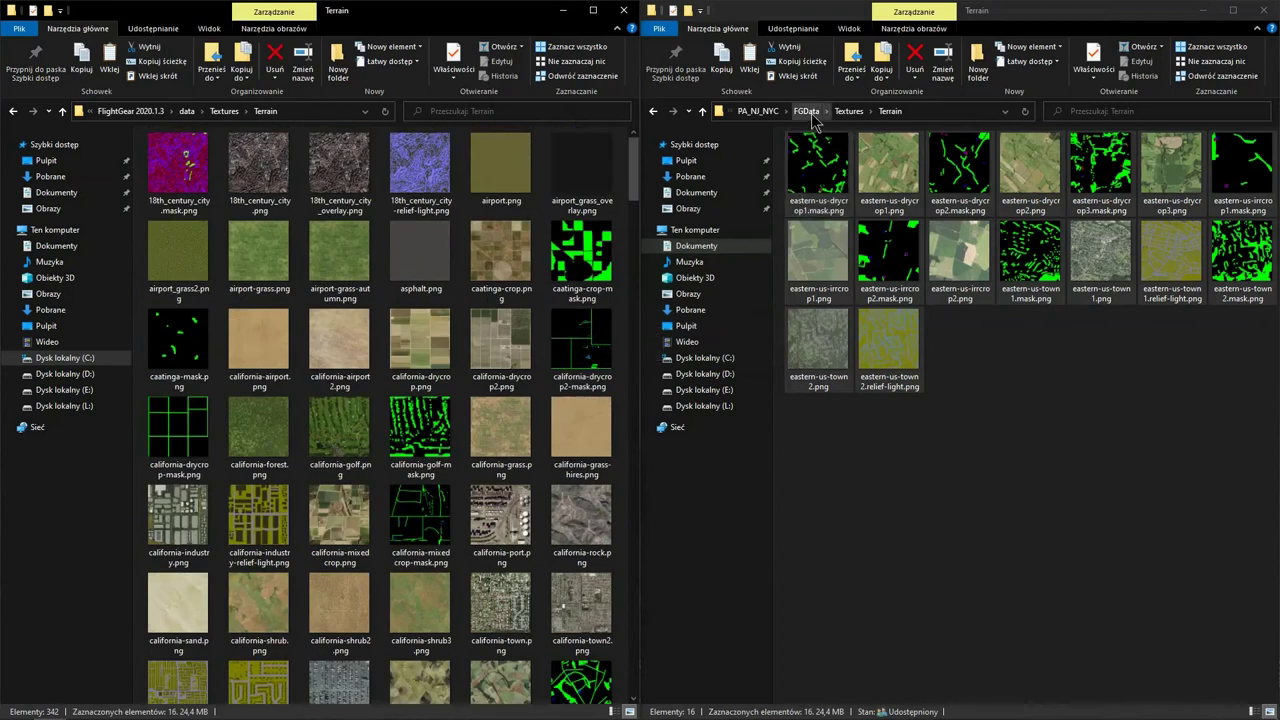
Close the FlightGear data window and delete the extracted FGData folder from PA_NJ_NYC
{"action": "left_click", "coordinate": [803, 111]}
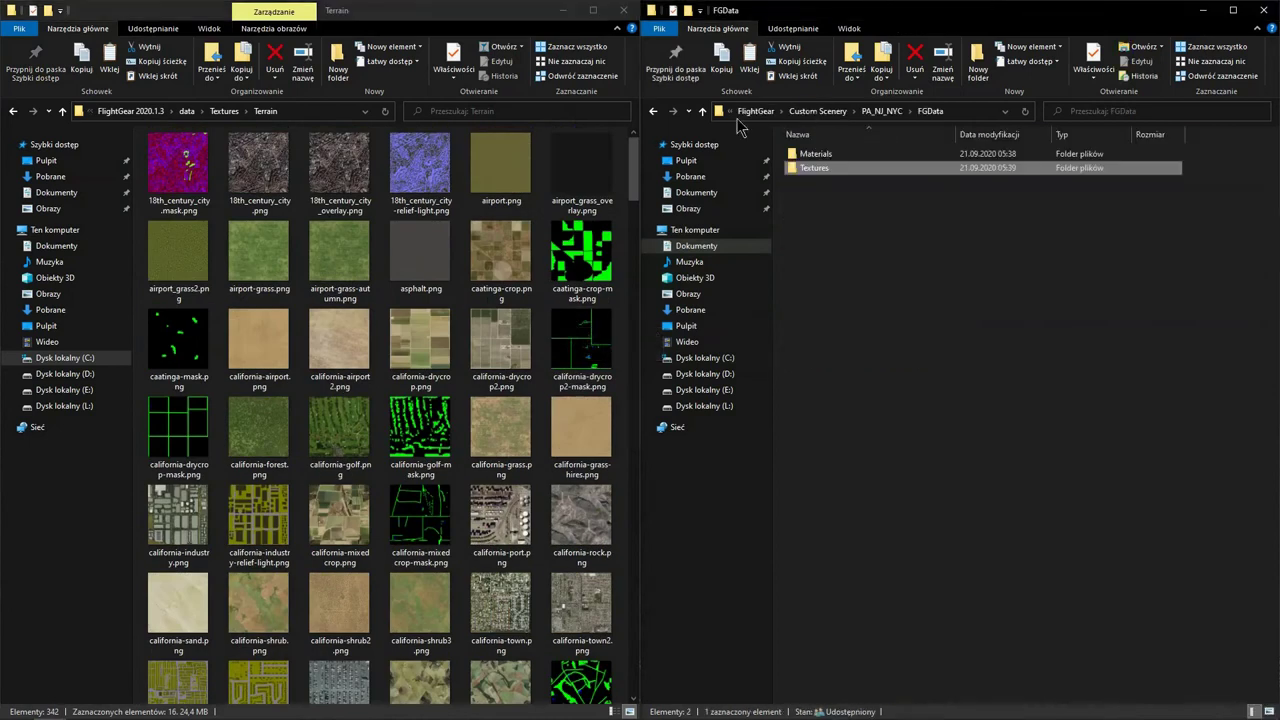
{"action": "left_click", "coordinate": [187, 111]}
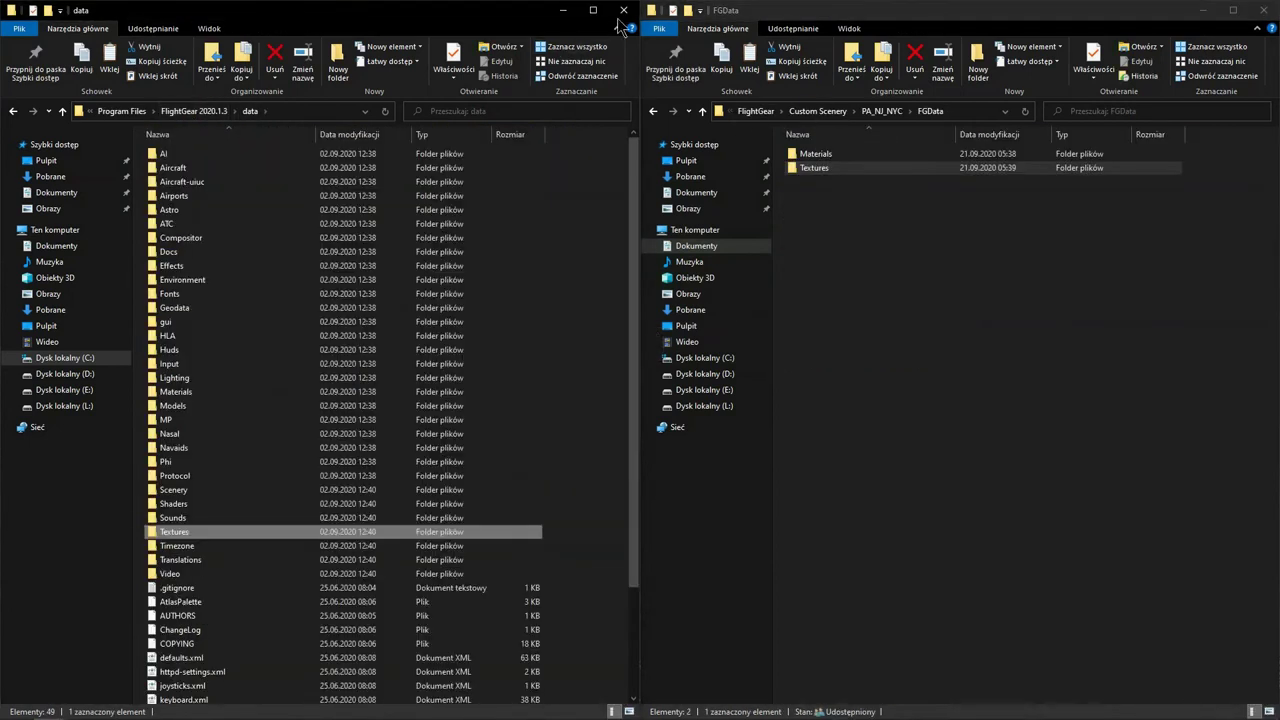
{"action": "left_click", "coordinate": [625, 10]}
{"action": "left_click", "coordinate": [870, 111]}
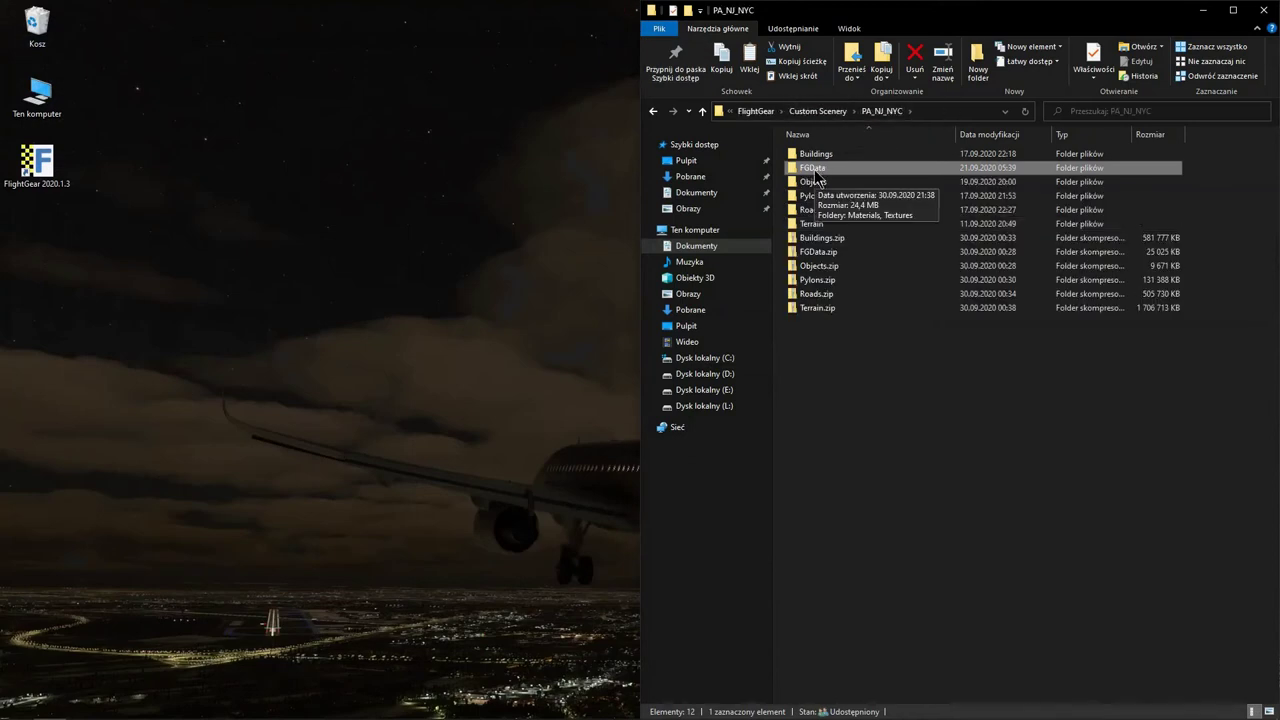
{"action": "right_click", "coordinate": [815, 170]}
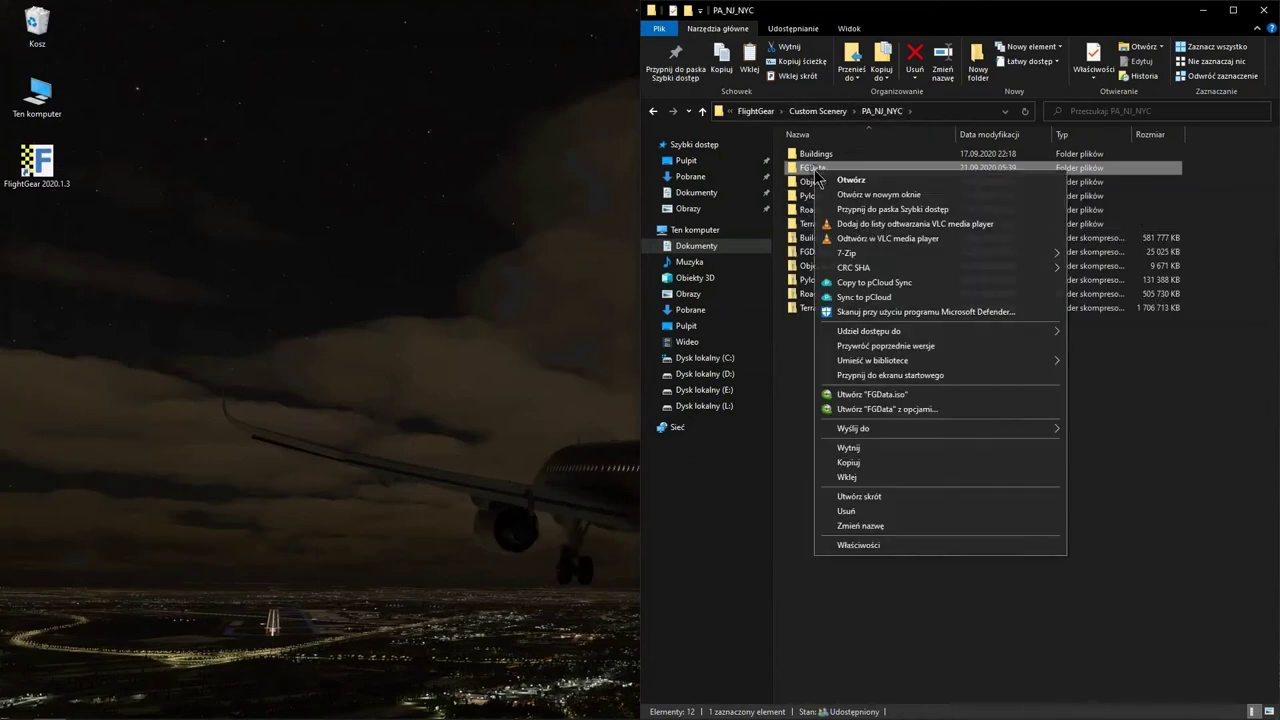
{"action": "left_click", "coordinate": [966, 511]}
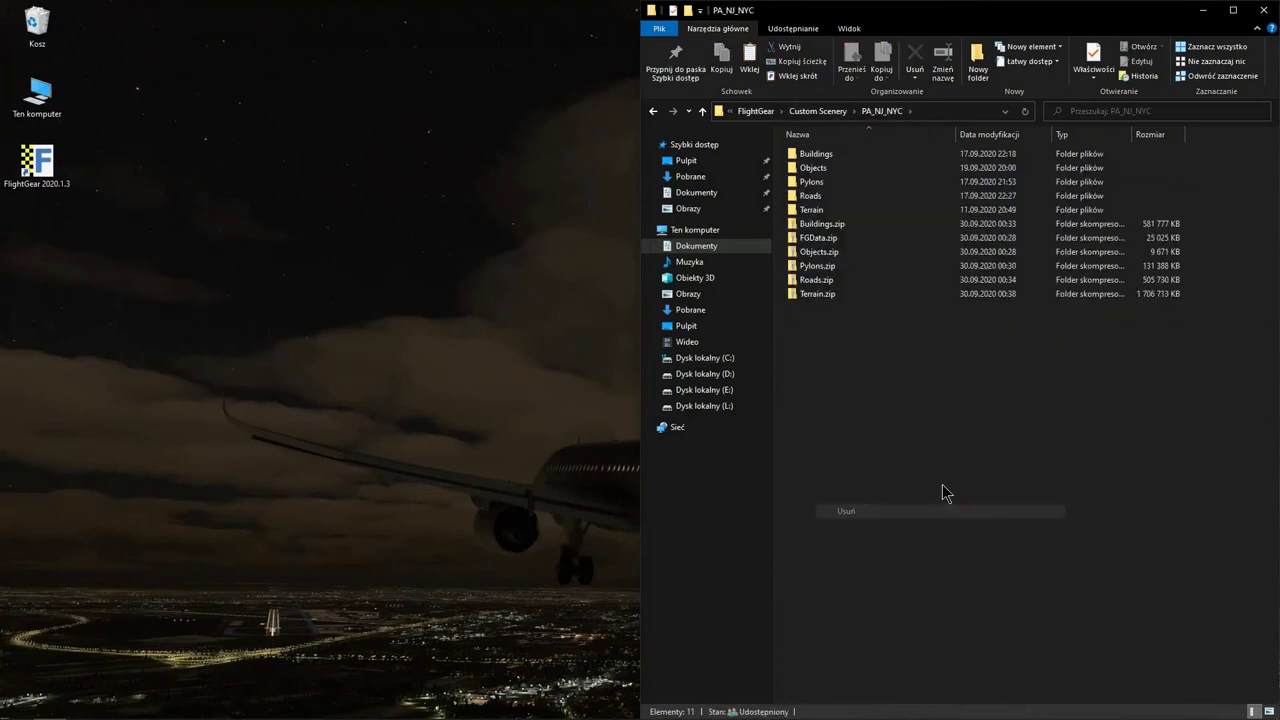
Check the contents of the scenery's Terrain folder and return to PA_NJ_NYC
{"action": "double_click", "coordinate": [811, 210]}
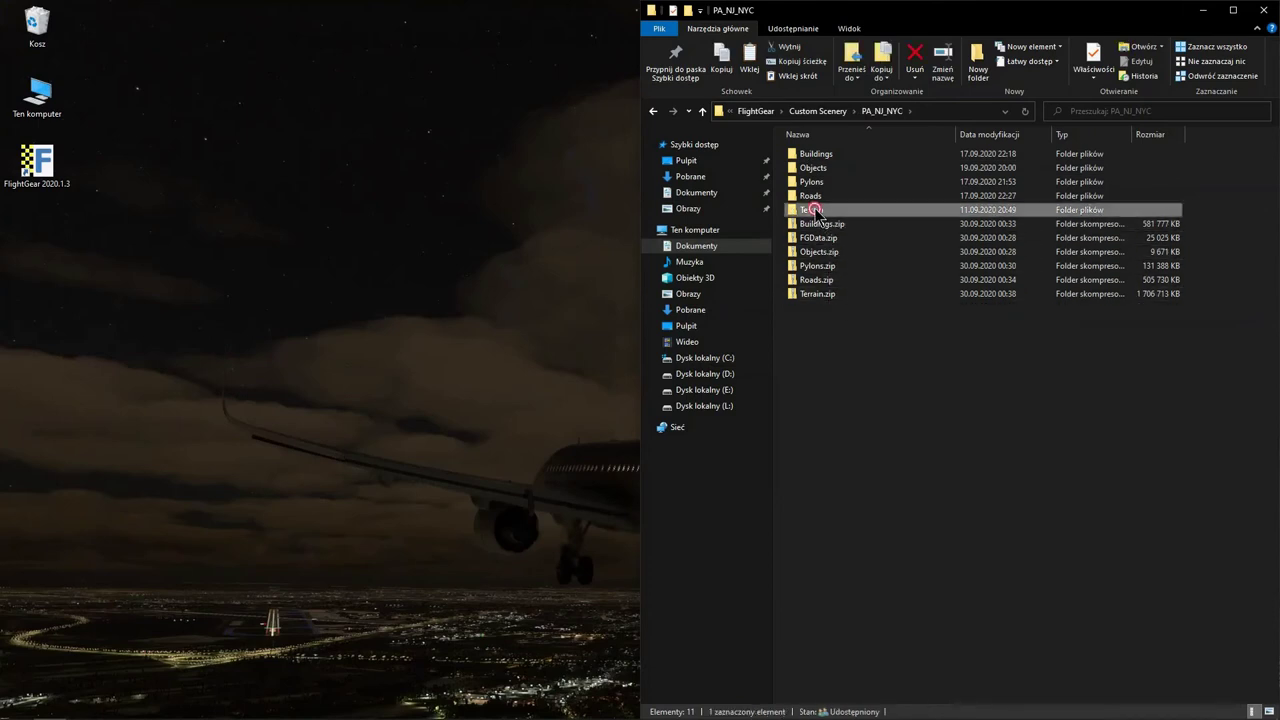
{"action": "left_click", "coordinate": [879, 112]}
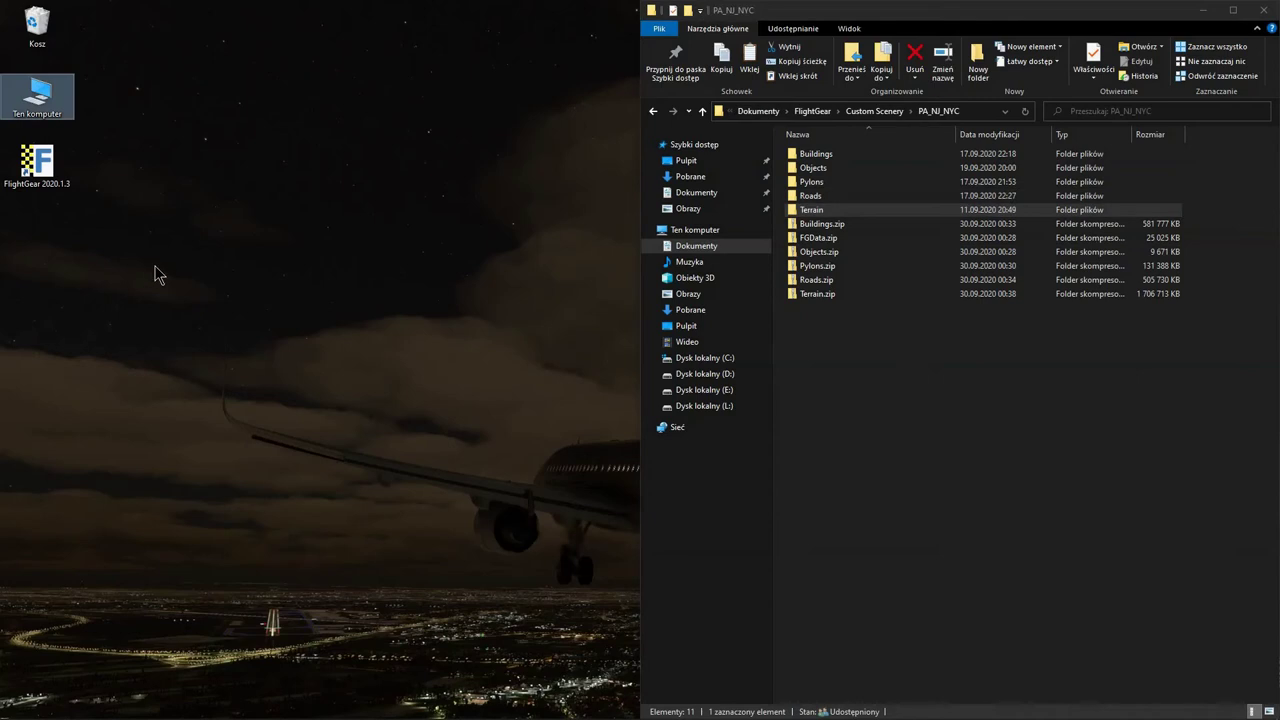
Launch FlightGear 2020.1.3, open its add-ons page at the additional scenery folders, and maximize the launcher window
{"action": "left_click", "coordinate": [42, 188]}
{"action": "double_click", "coordinate": [66, 193]}
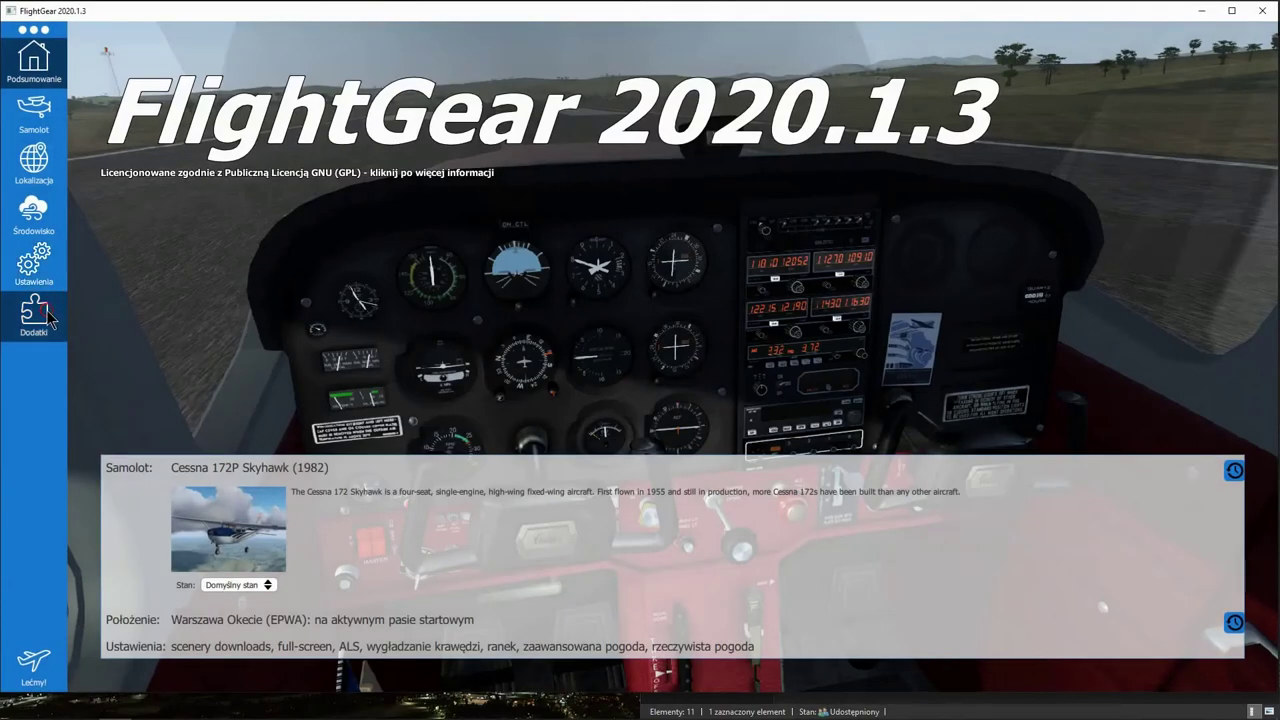
{"action": "left_click", "coordinate": [47, 318]}
{"action": "scroll", "coordinate": [475, 455], "scroll_direction": "down", "scroll_amount": 1}
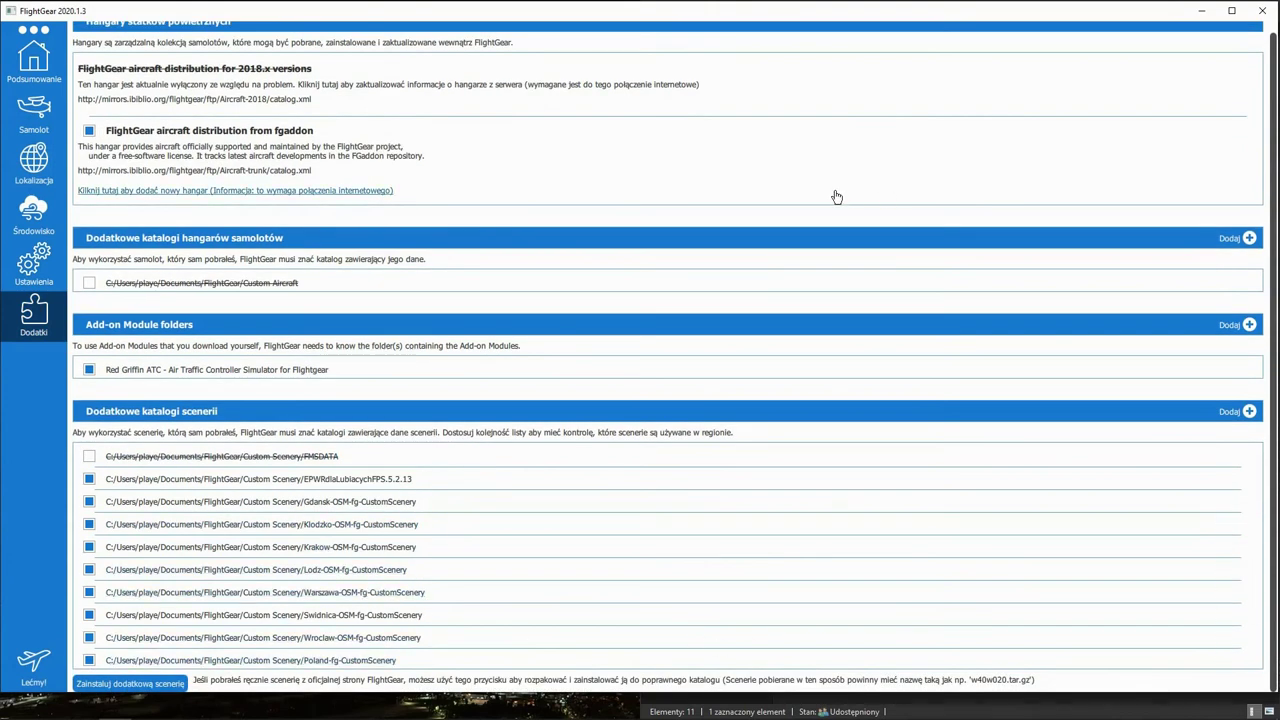
{"action": "left_click", "coordinate": [1236, 12]}
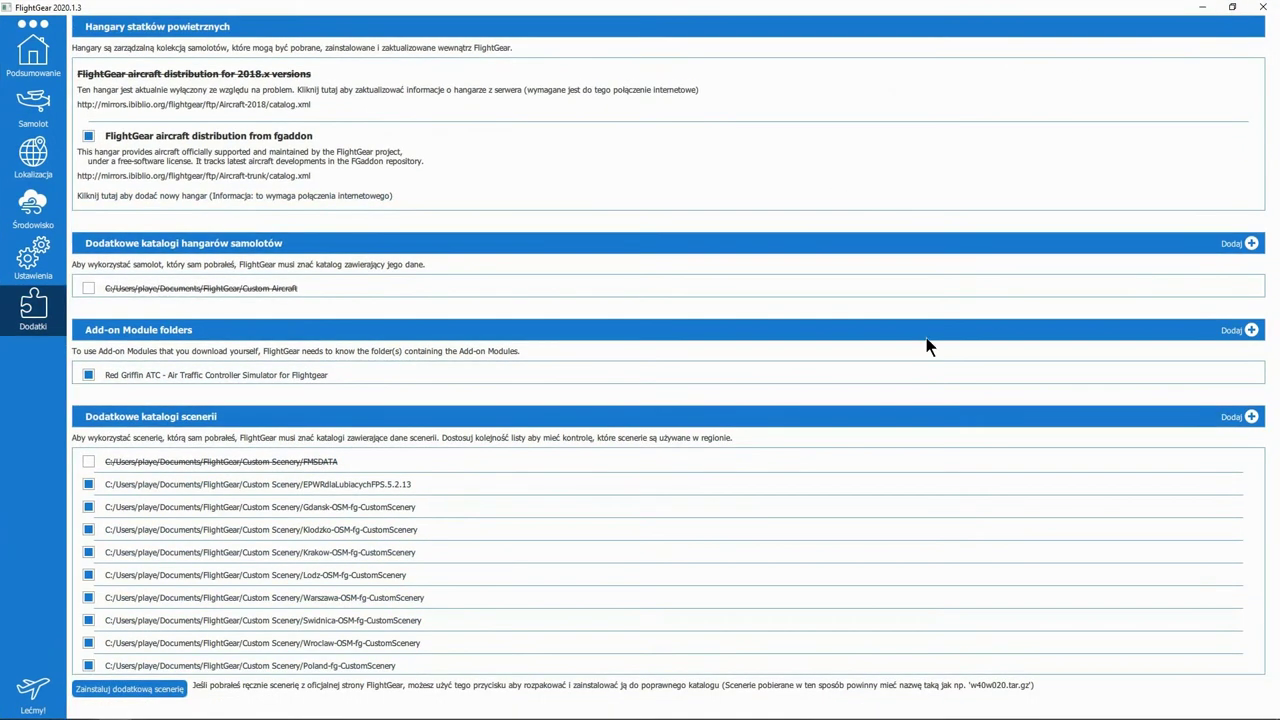
Add the PA_NJ_NYC folder from Documents\FlightGear\Custom Scenery to the additional scenery folders
{"action": "left_click", "coordinate": [1245, 416]}
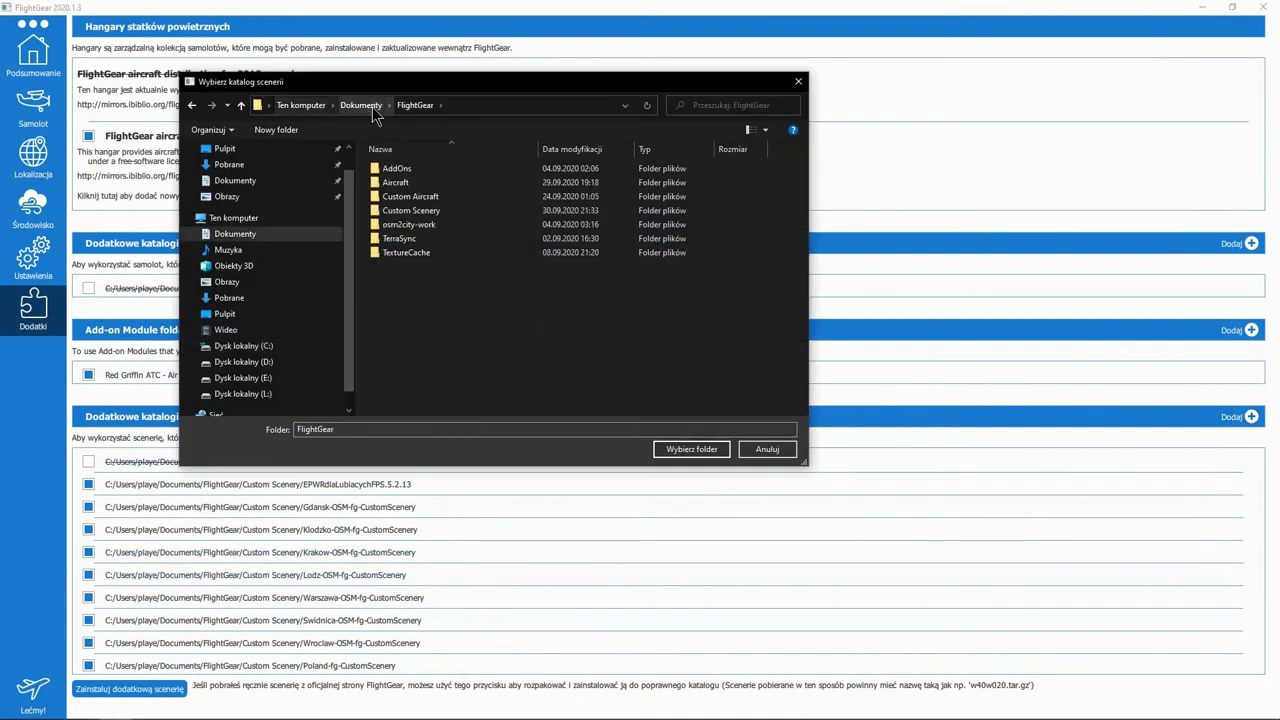
{"action": "double_click", "coordinate": [407, 208]}
{"action": "left_click", "coordinate": [389, 251]}
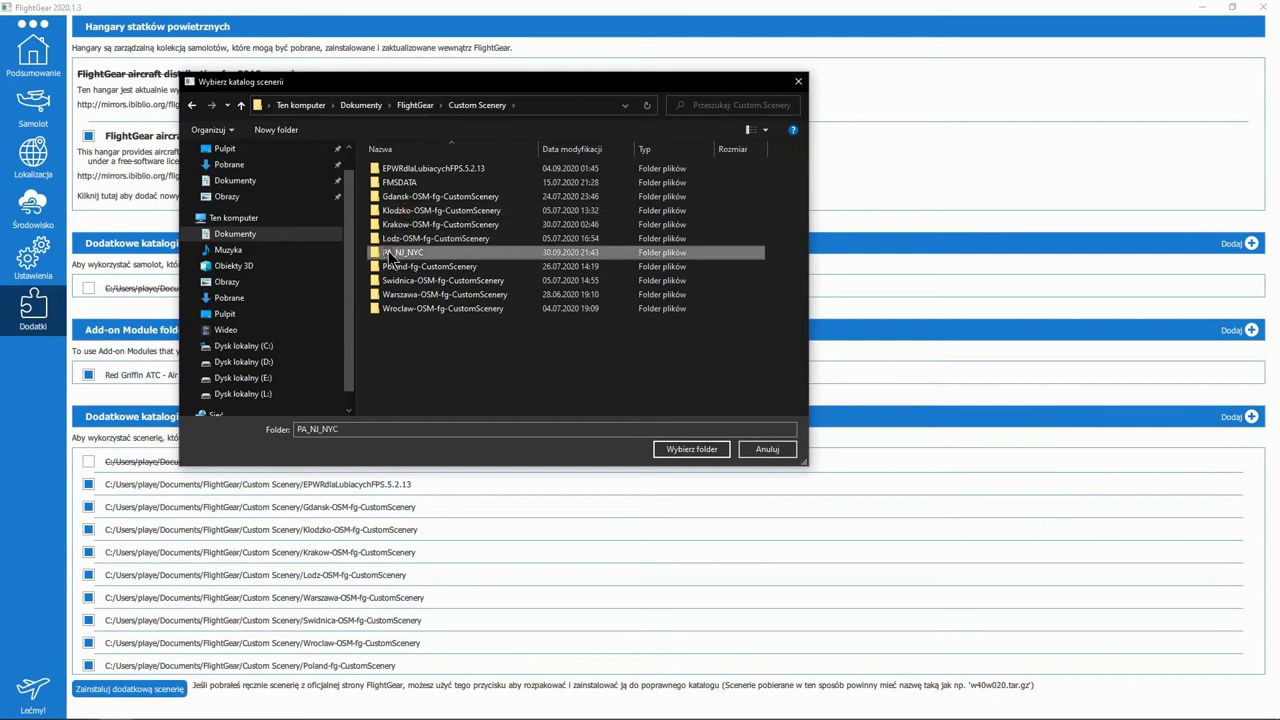
{"action": "left_click", "coordinate": [698, 449]}
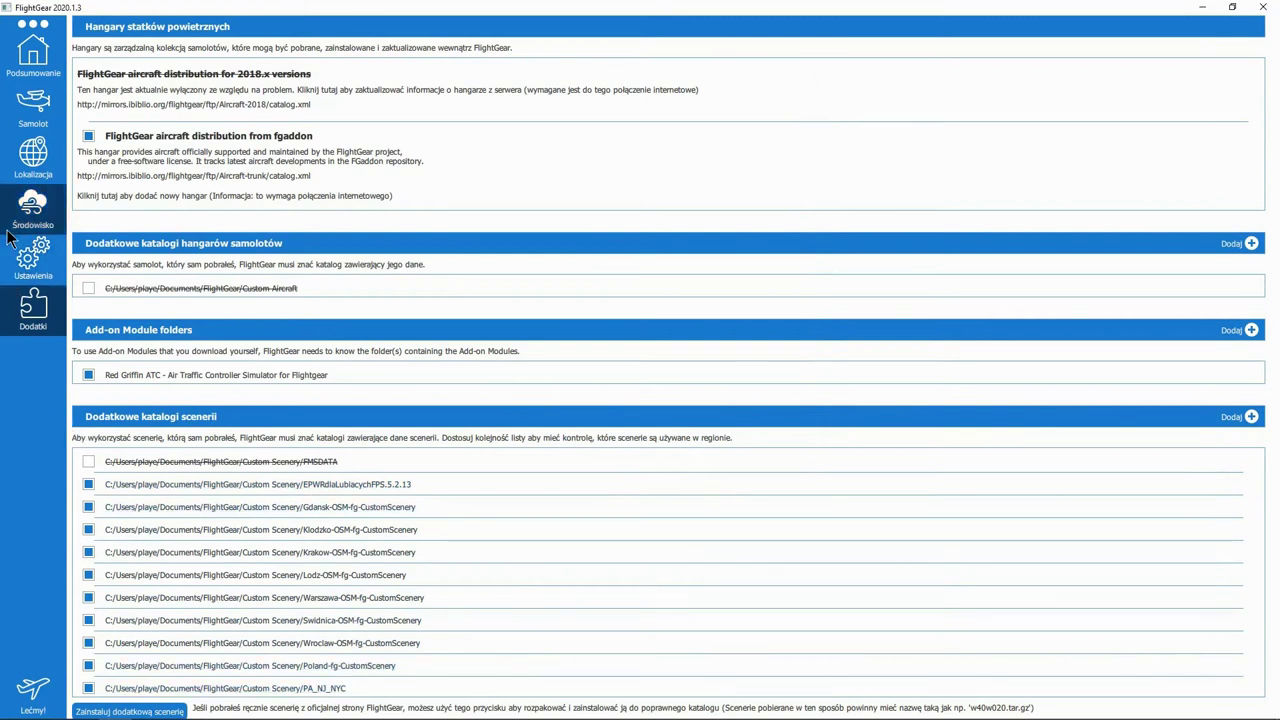
Check the installed aircraft list and choose KJFK - John F Kennedy International as the starting location
{"action": "left_click", "coordinate": [28, 118]}
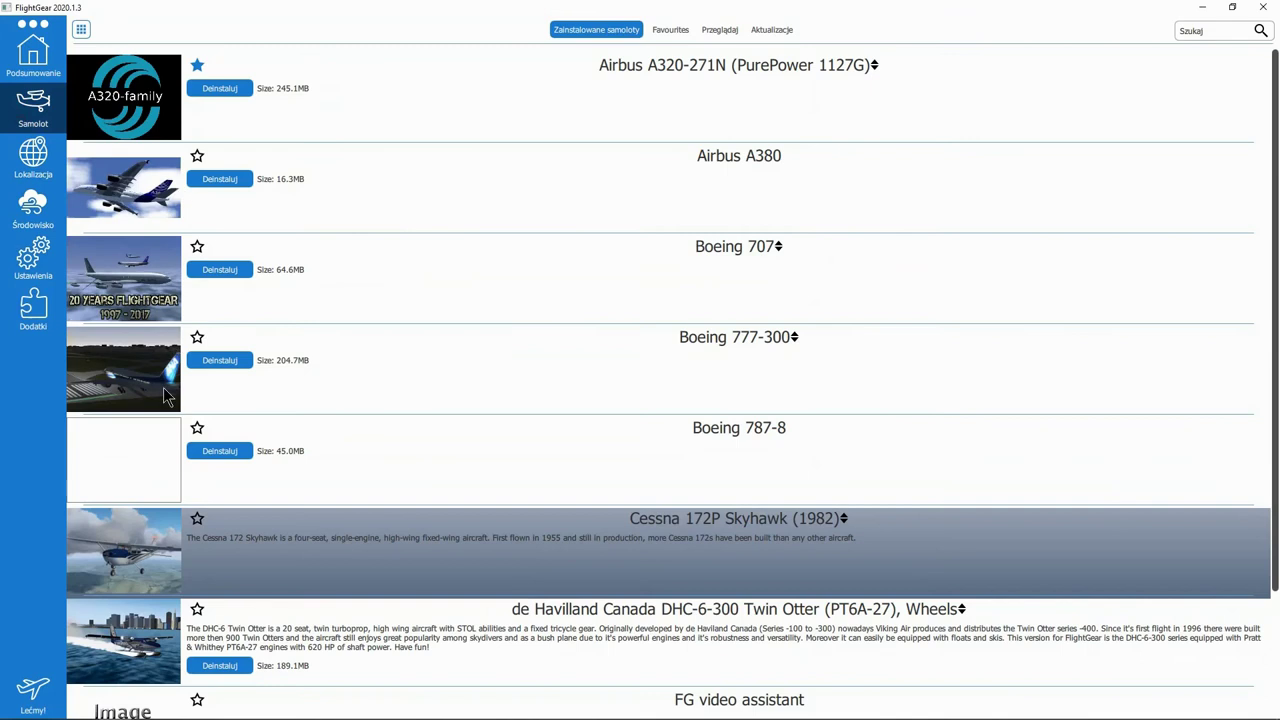
{"action": "scroll", "coordinate": [167, 397], "scroll_direction": "down", "scroll_amount": 2}
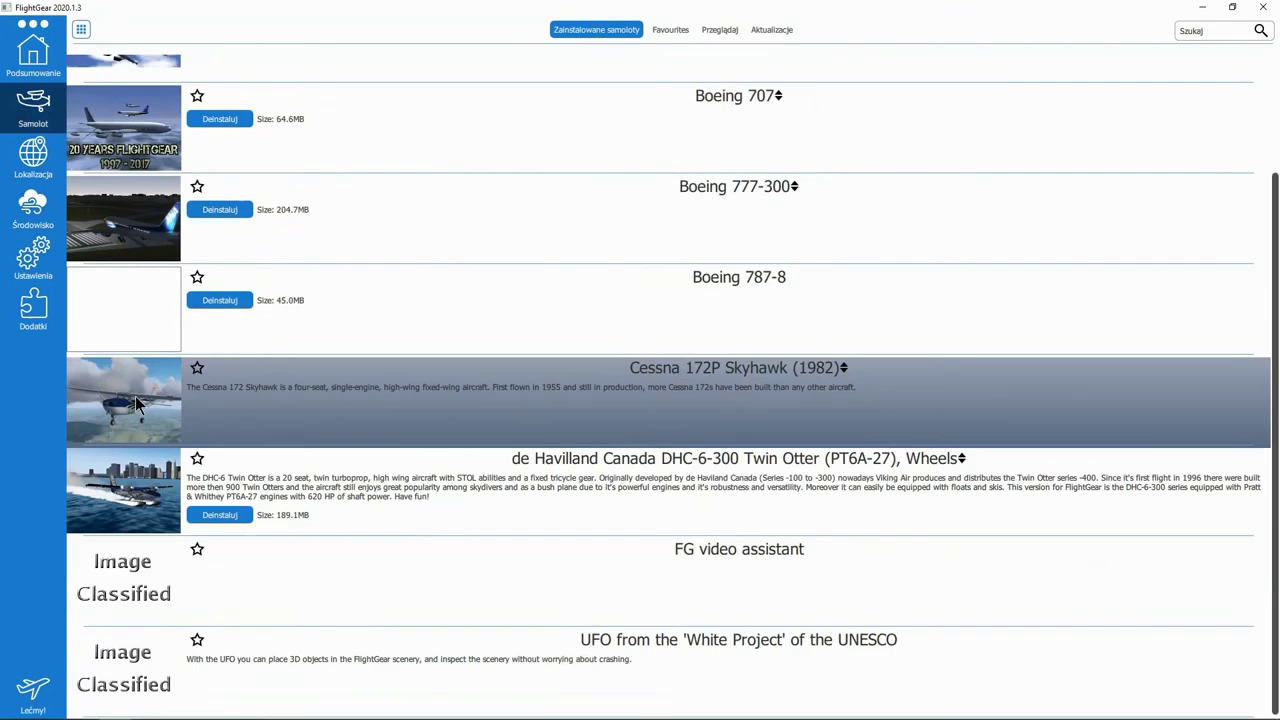
{"action": "left_click", "coordinate": [30, 176]}
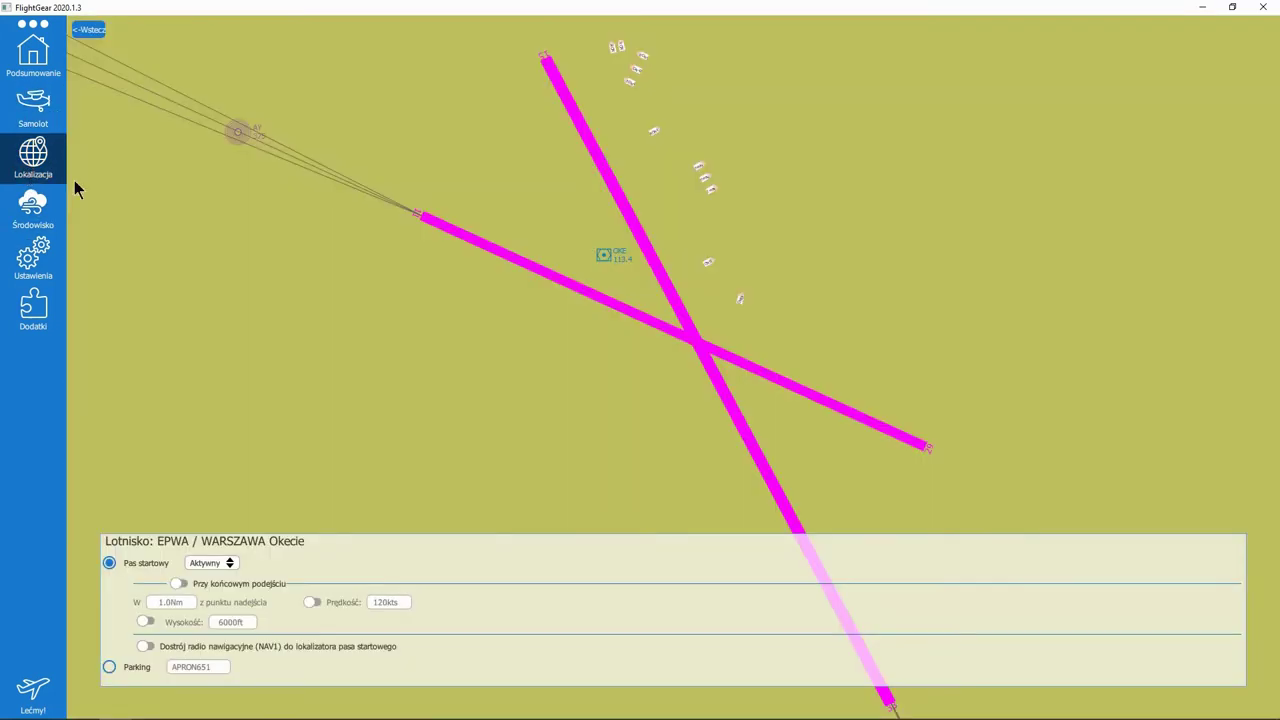
{"action": "left_click", "coordinate": [88, 29]}
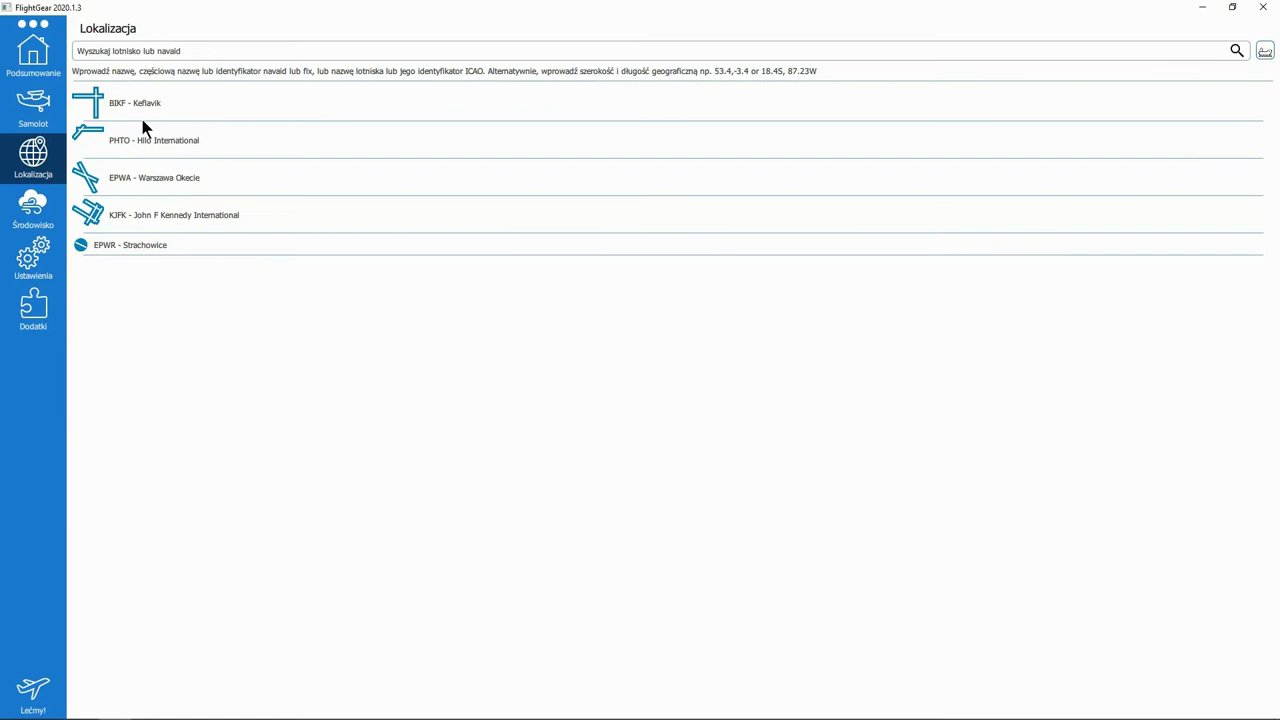
{"action": "left_click", "coordinate": [131, 216]}
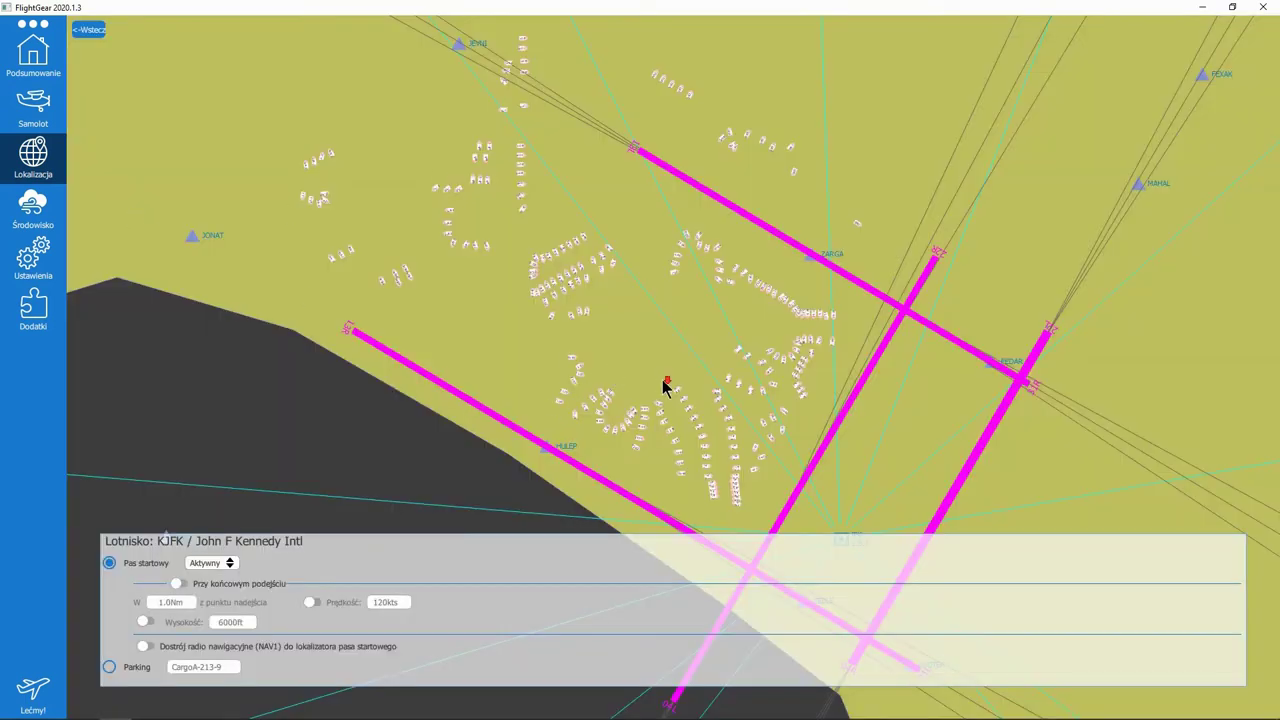
{"action": "scroll", "coordinate": [660, 385], "scroll_direction": "down", "scroll_amount": 1}
{"action": "scroll", "coordinate": [653, 400], "scroll_direction": "down", "scroll_amount": 1}
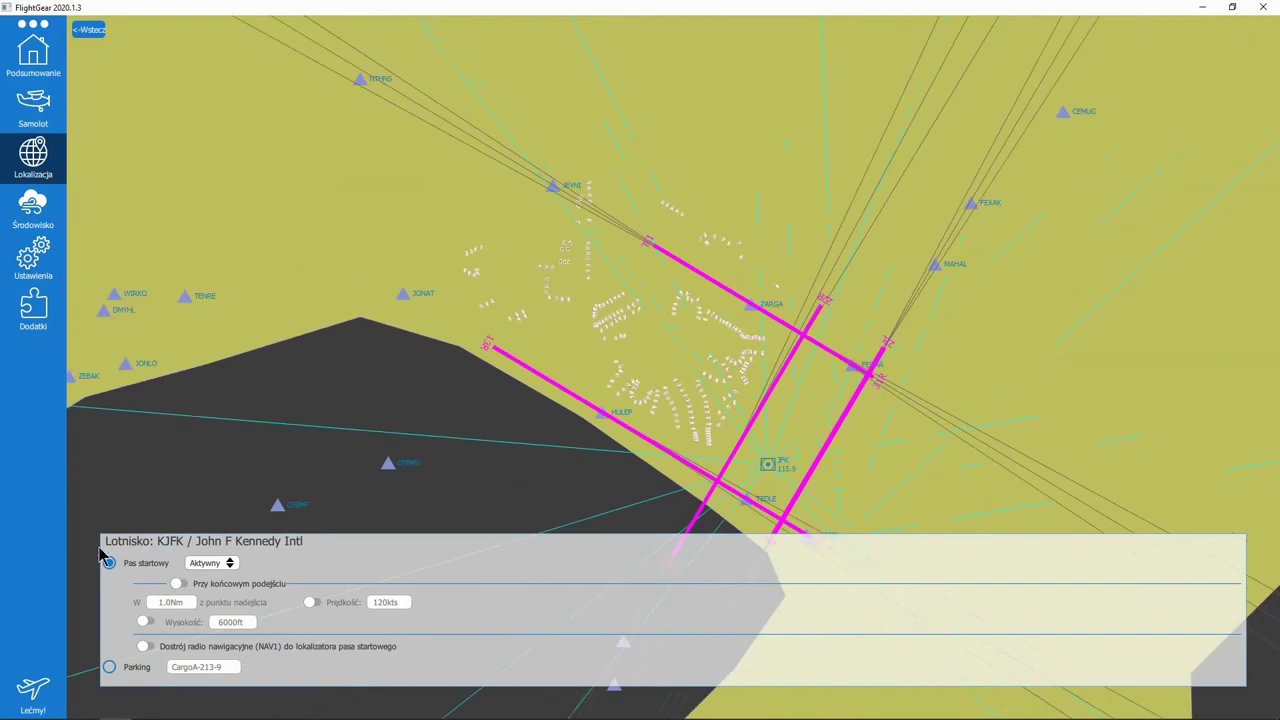
Set the time of day to noon (Południe) in the environment settings and start the flight
{"action": "left_click", "coordinate": [33, 258]}
{"action": "left_click", "coordinate": [37, 214]}
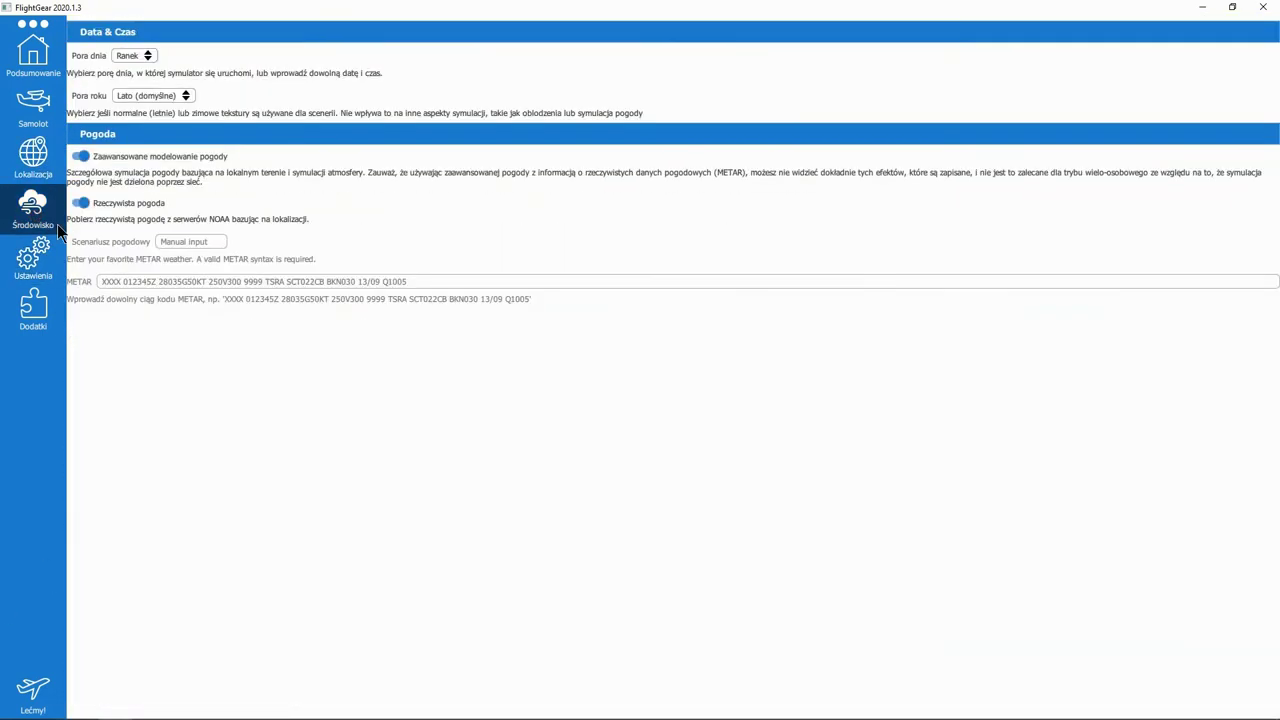
{"action": "left_click", "coordinate": [125, 58]}
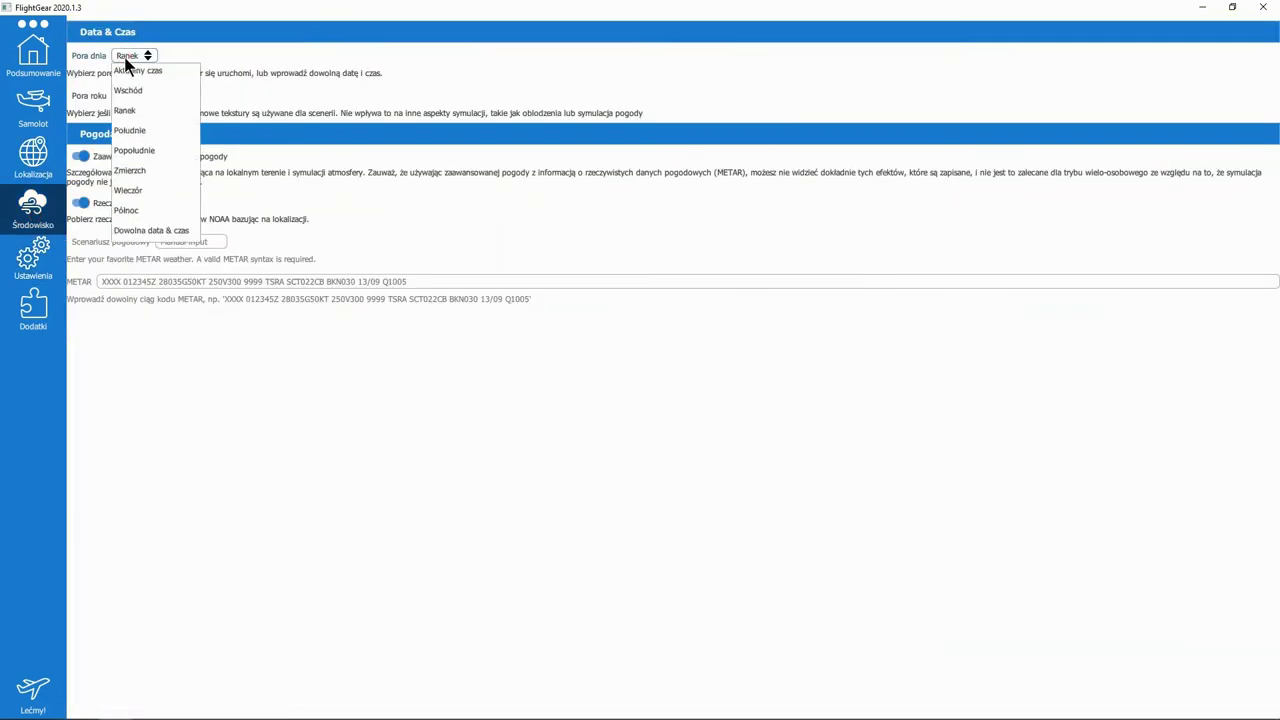
{"action": "left_click", "coordinate": [141, 132]}
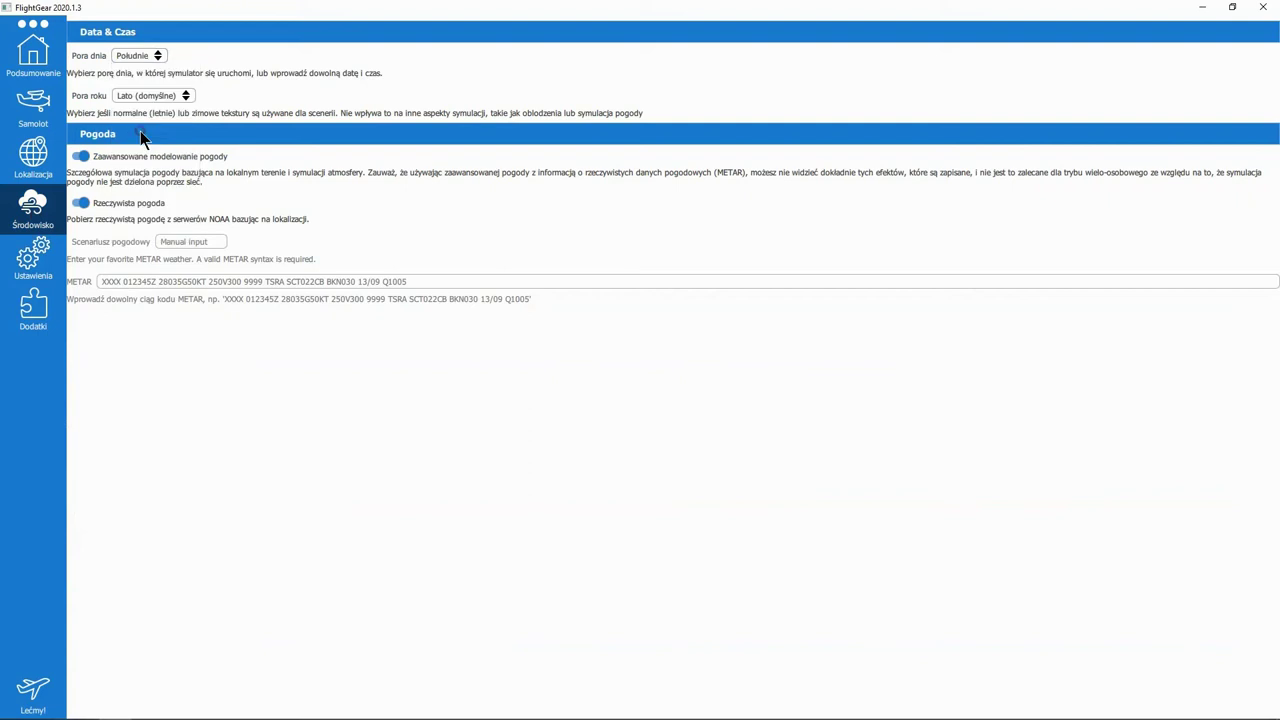
{"action": "left_click", "coordinate": [50, 670]}
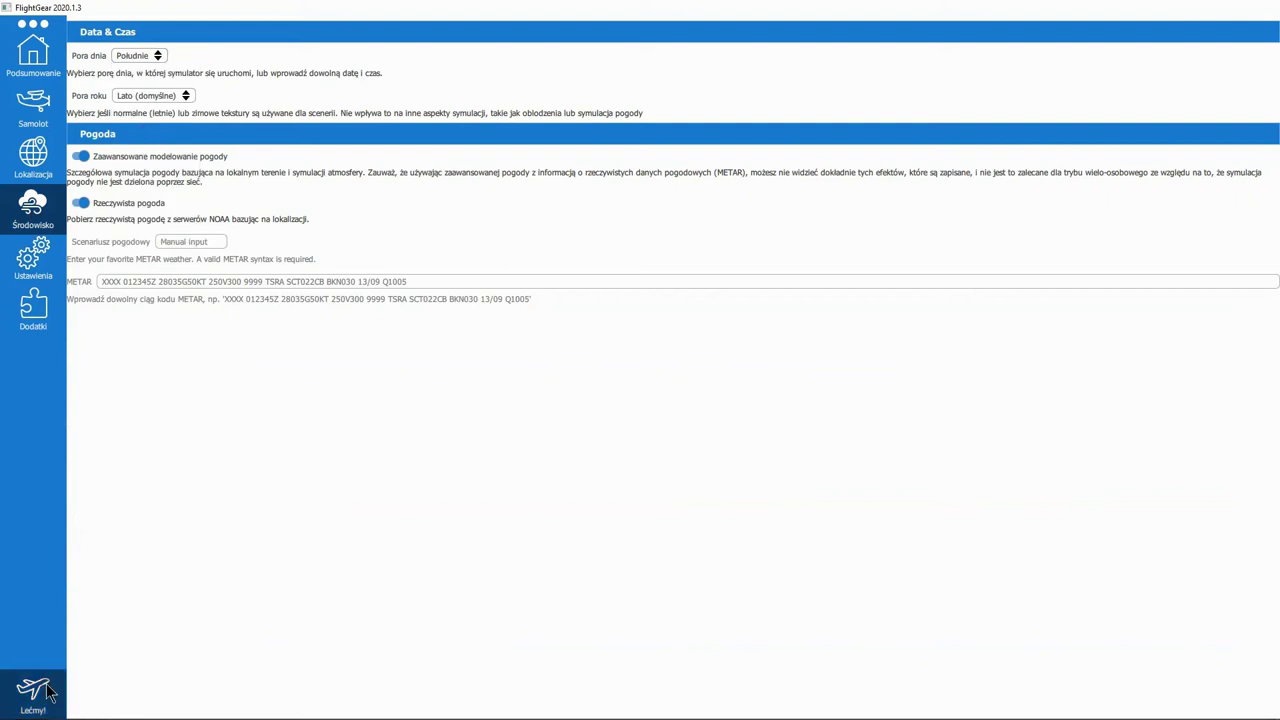